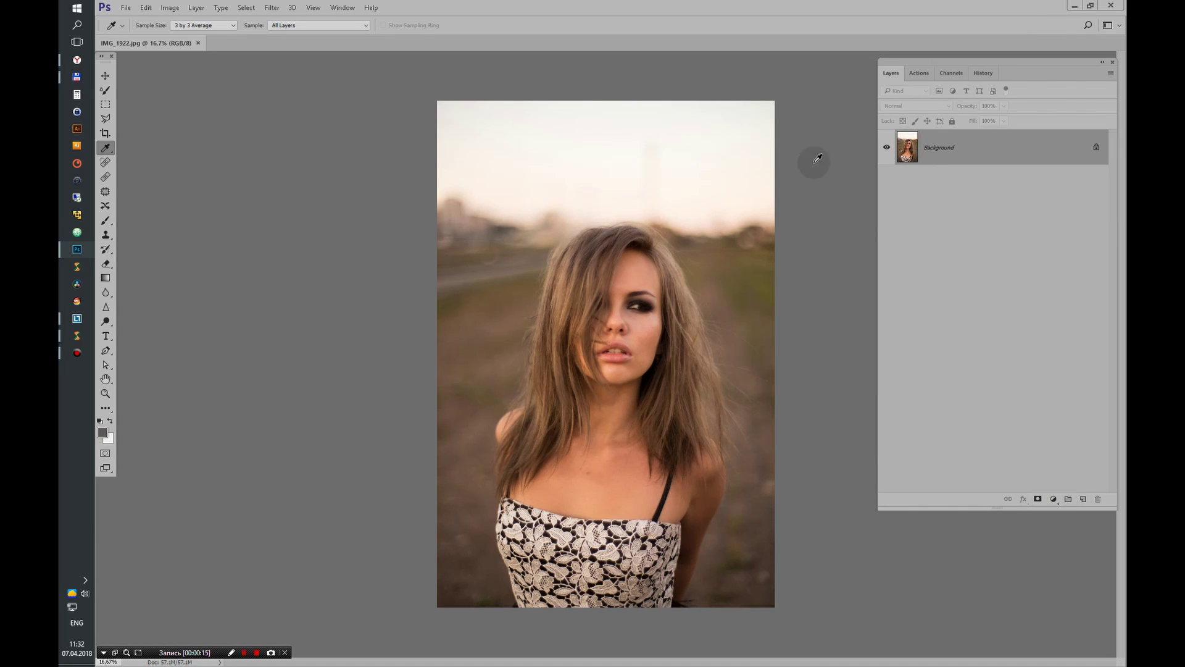
Duplicate the Background photo onto Layer 1 and bring up the Image menu.
{"action": "key", "text": "ctrl+j"}
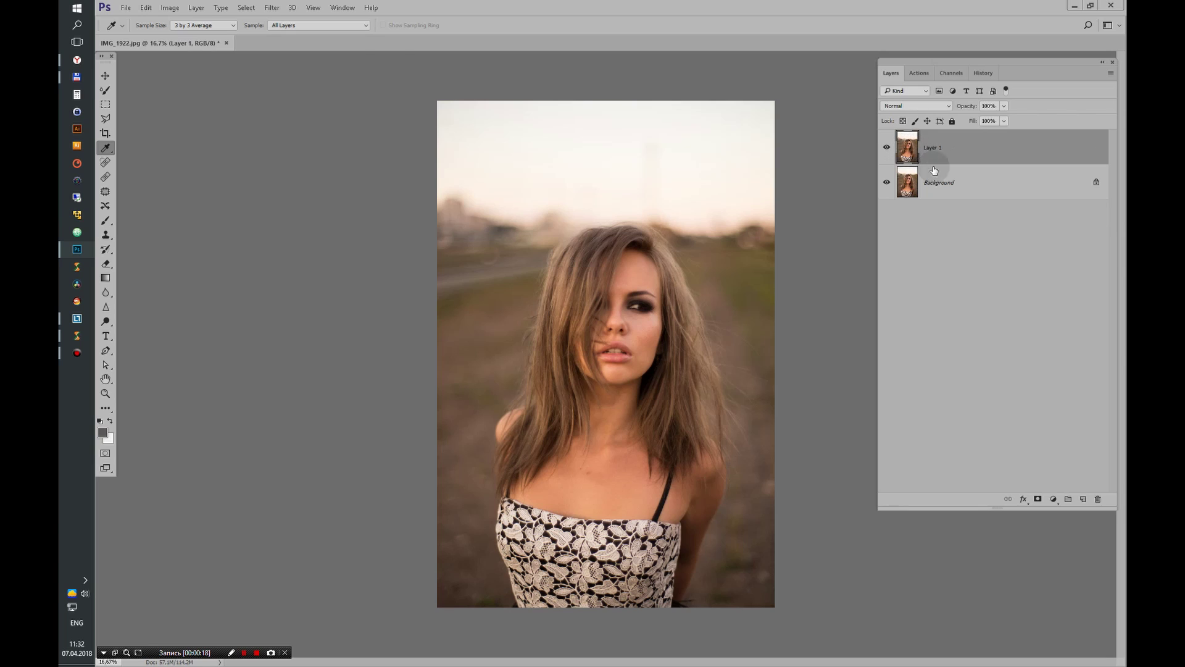
{"action": "left_click", "coordinate": [169, 7]}
{"action": "mouse_move", "coordinate": [186, 35]}
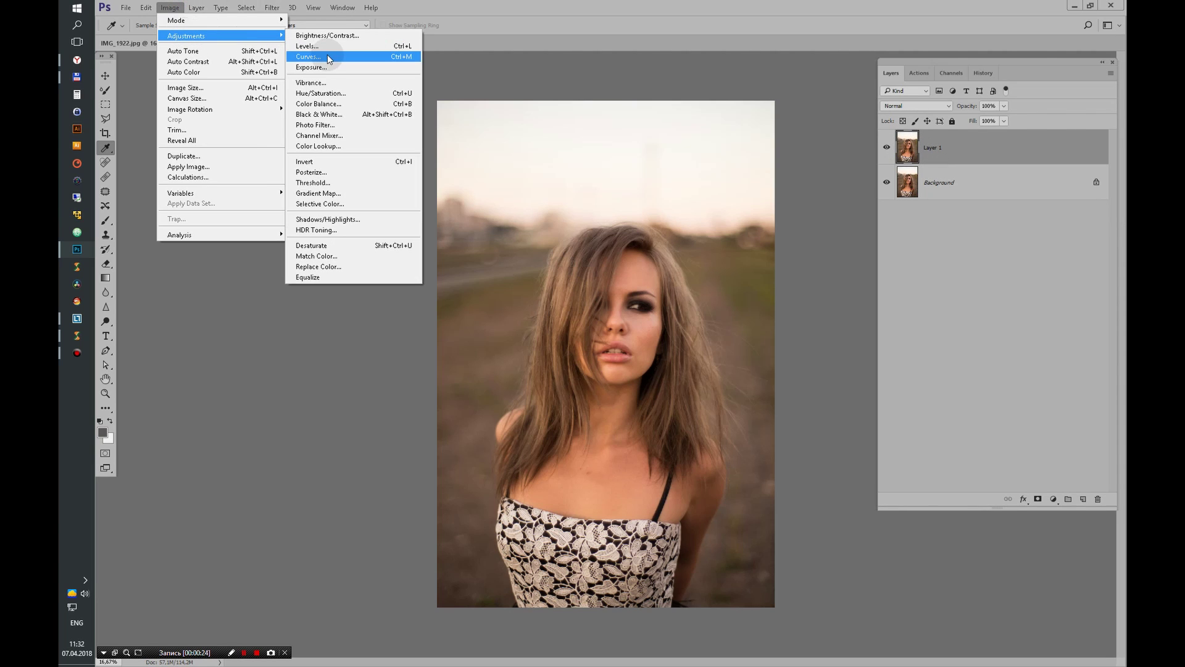
Apply Auto Color to Layer 1 and zoom and pan to inspect the cooler portrait.
{"action": "left_click", "coordinate": [261, 70]}
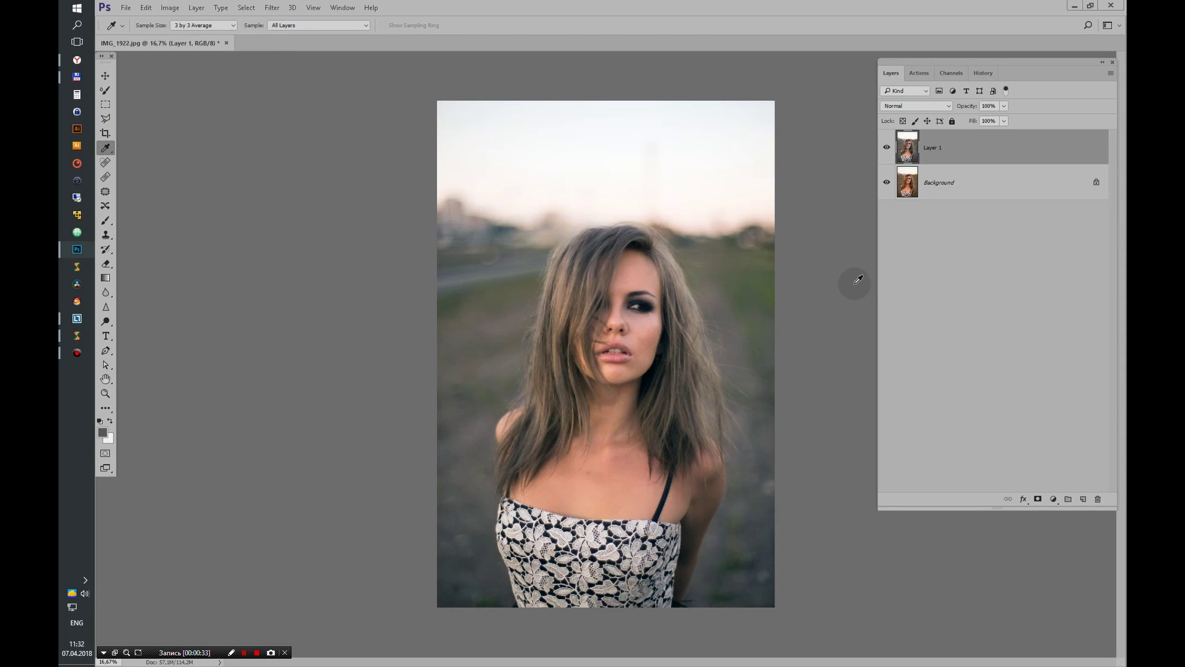
{"action": "key", "text": "ctrl+plus"}
{"action": "key", "text": "ctrl+plus"}
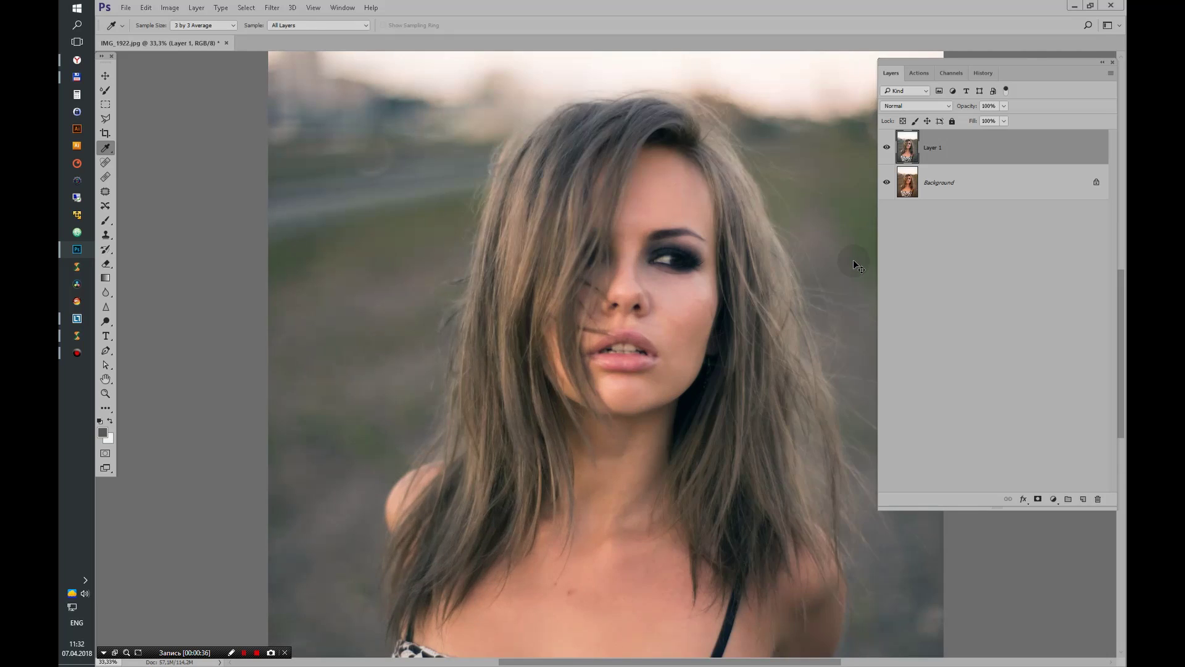
{"action": "key", "text": "ctrl+plus"}
{"action": "key", "text": "ctrl+minus"}
{"action": "key", "text": "ctrl+minus"}
{"action": "key", "text": "ctrl+minus"}
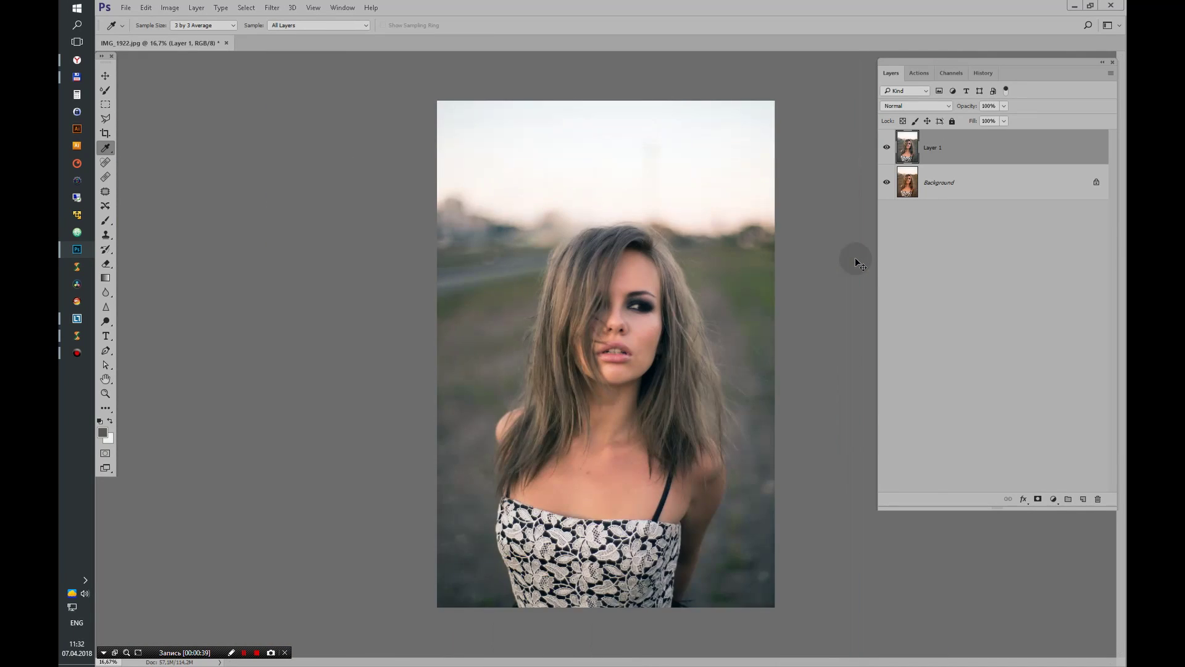
{"action": "key", "text": "ctrl+plus"}
{"action": "scroll", "coordinate": [646, 555], "scroll_direction": "down", "scroll_amount": 3}
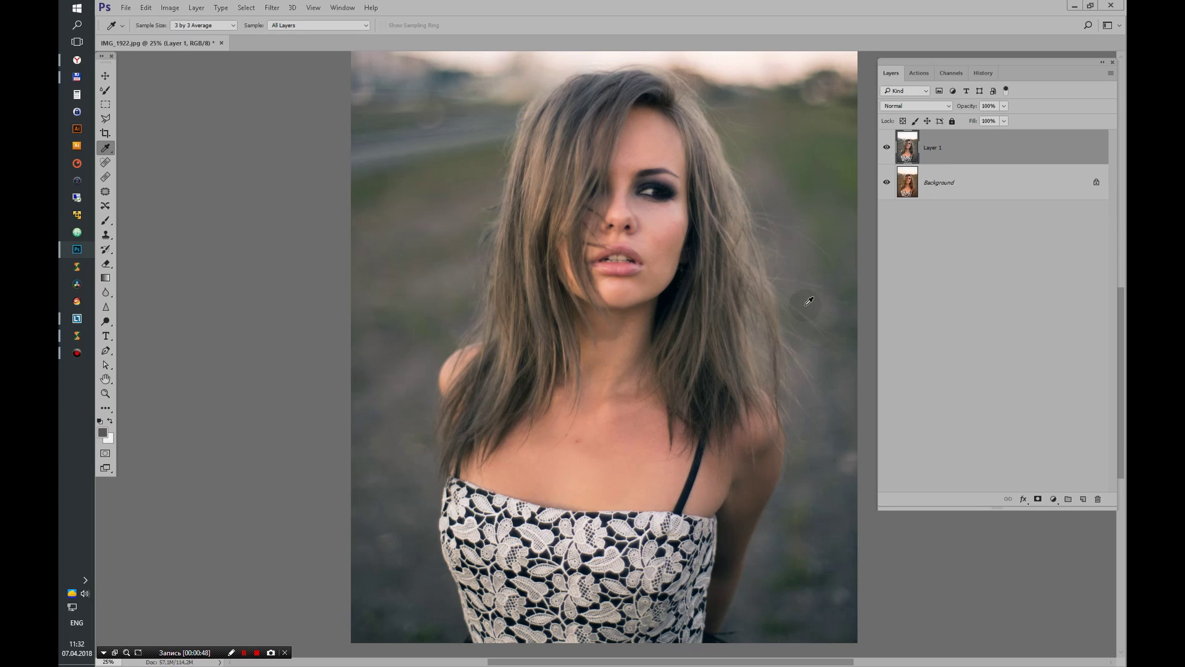
{"action": "left_click_drag", "start_coordinate": [783, 233], "coordinate": [758, 270]}
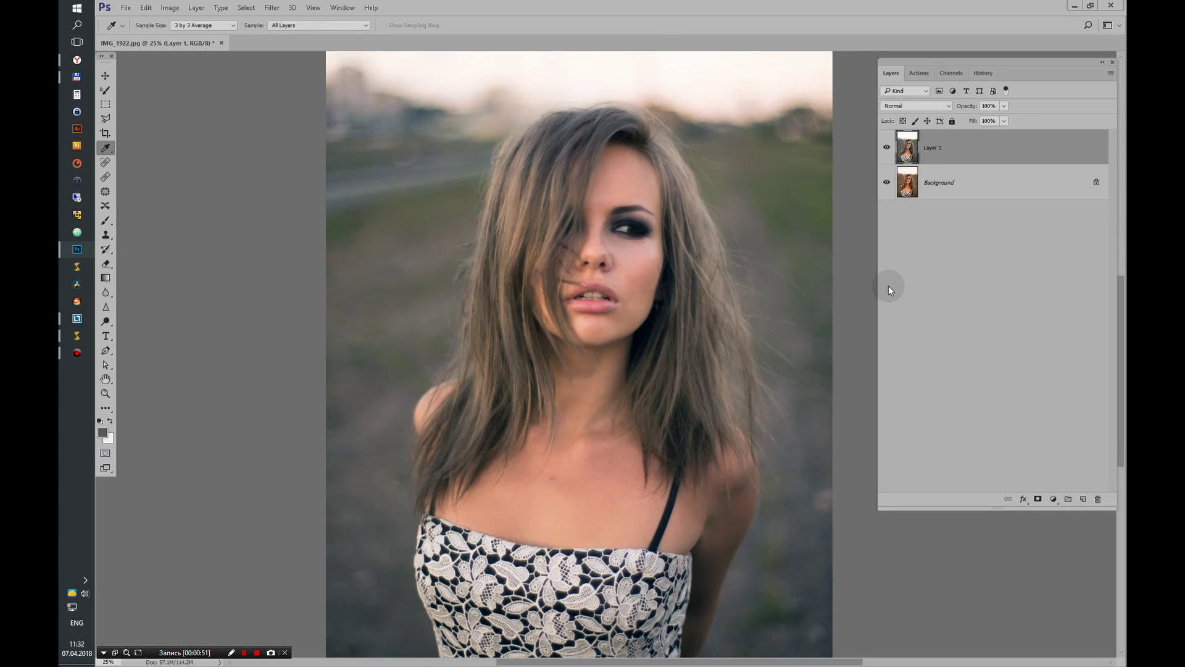
Toggle Layer 1's visibility to compare with the original, then select Background.
{"action": "left_click", "coordinate": [887, 150]}
{"action": "left_click", "coordinate": [887, 149]}
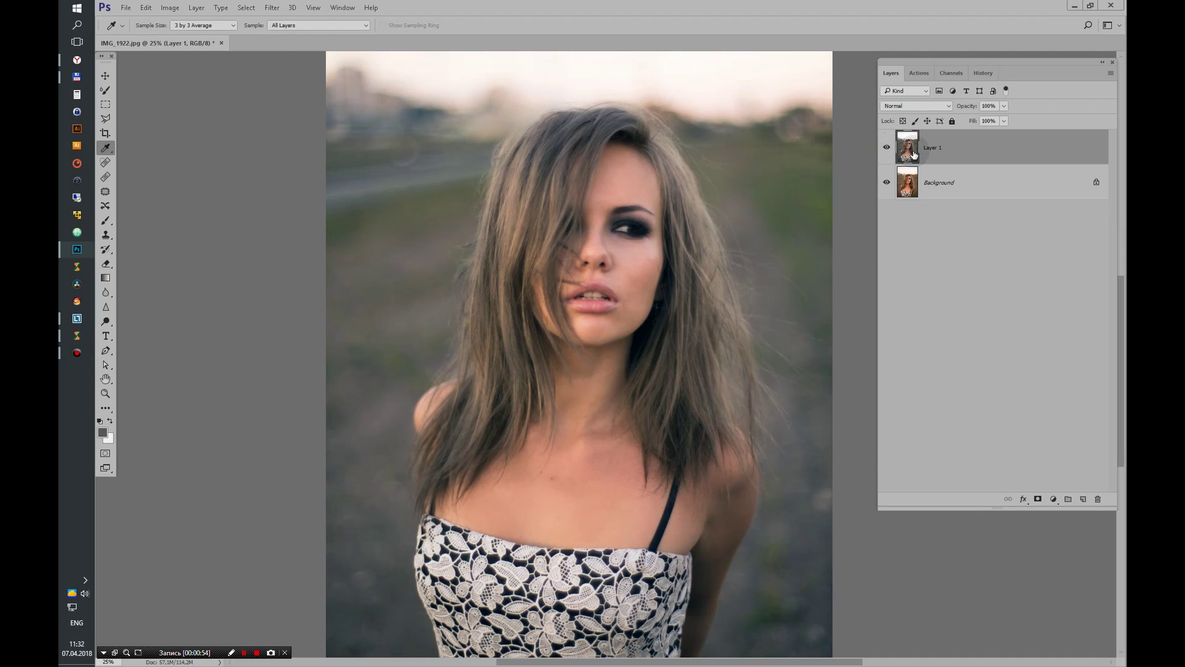
{"action": "left_click", "coordinate": [947, 182]}
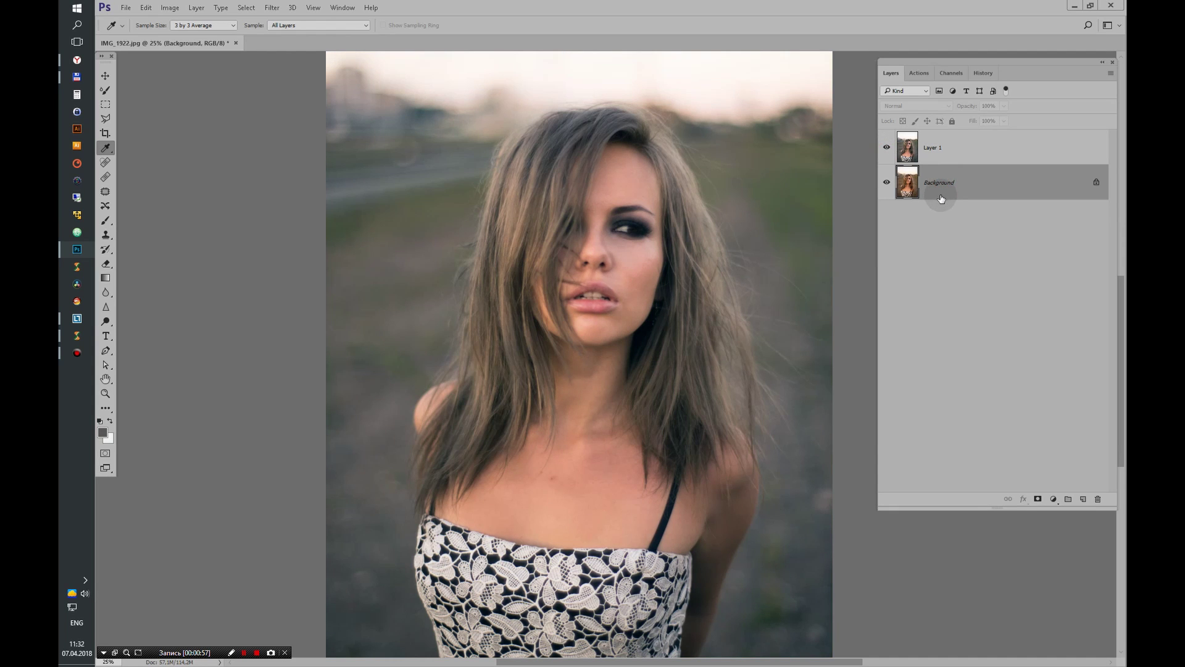
Duplicate Background, move the copy above Layer 1, and rename Layer 1 'auto'.
{"action": "key", "text": "ctrl+j"}
{"action": "left_click_drag", "start_coordinate": [940, 185], "coordinate": [951, 129]}
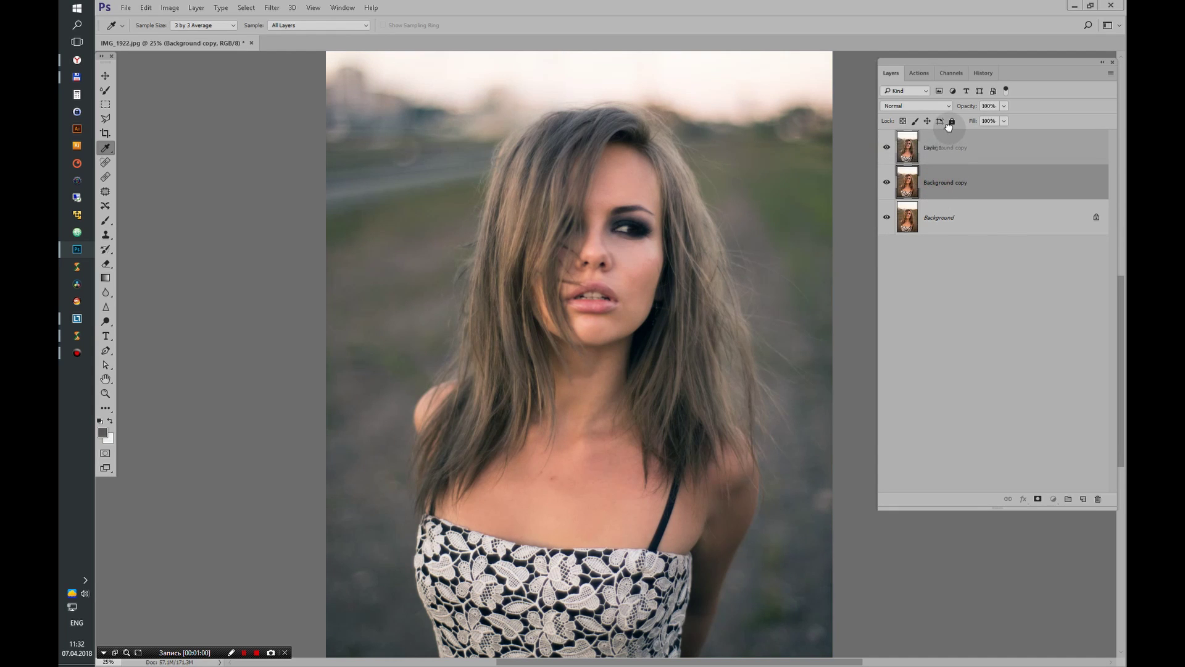
{"action": "right_click", "coordinate": [936, 185]}
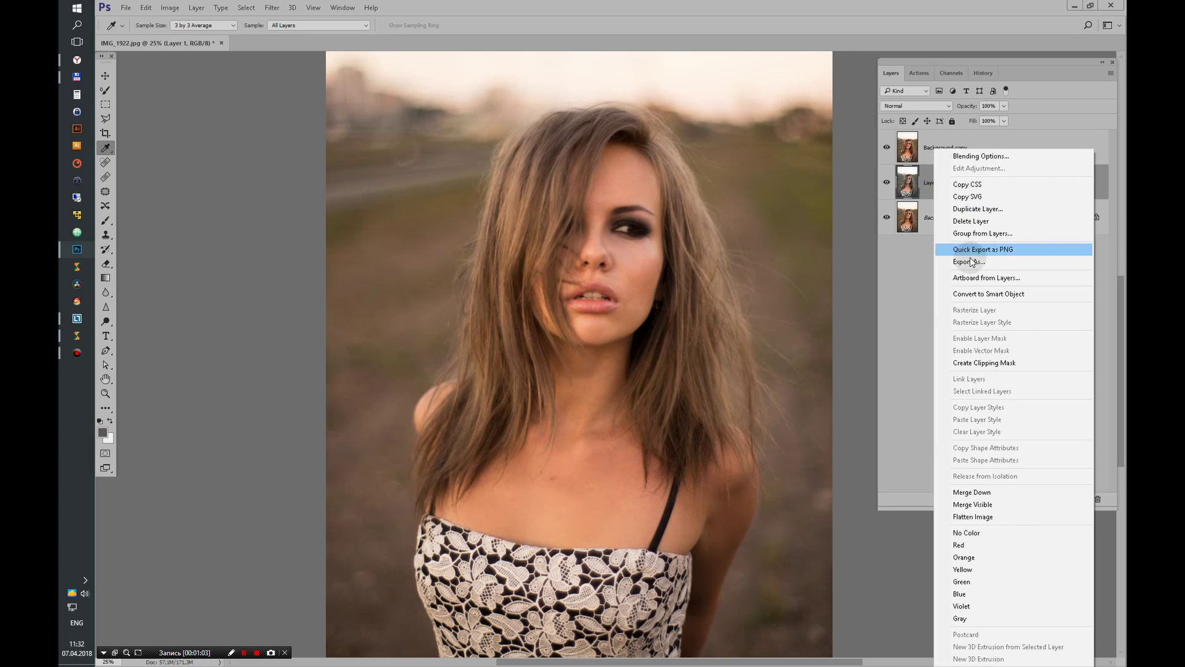
{"action": "left_click", "coordinate": [927, 186]}
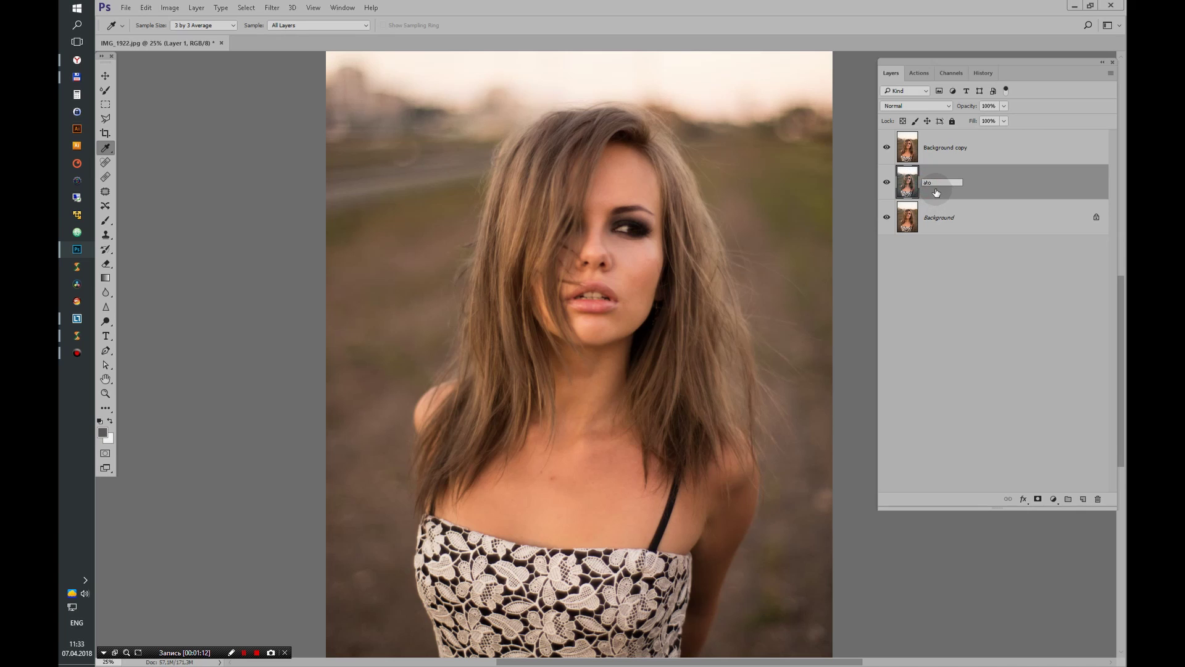
{"action": "left_click", "coordinate": [947, 184]}
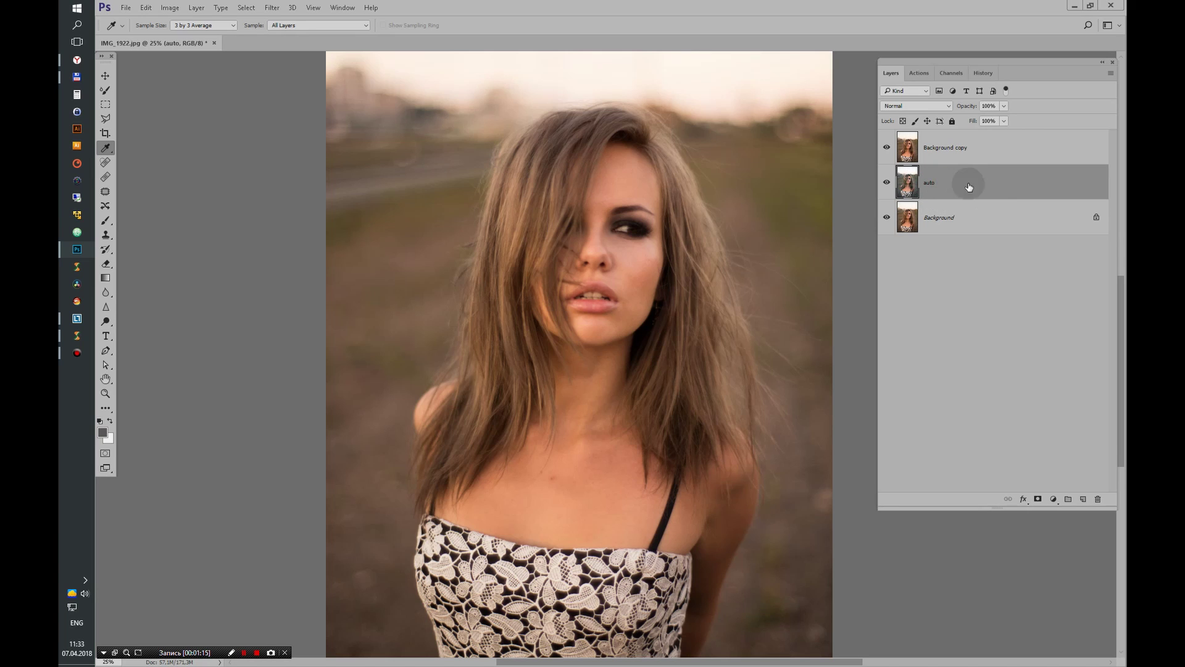
{"action": "left_click", "coordinate": [951, 148]}
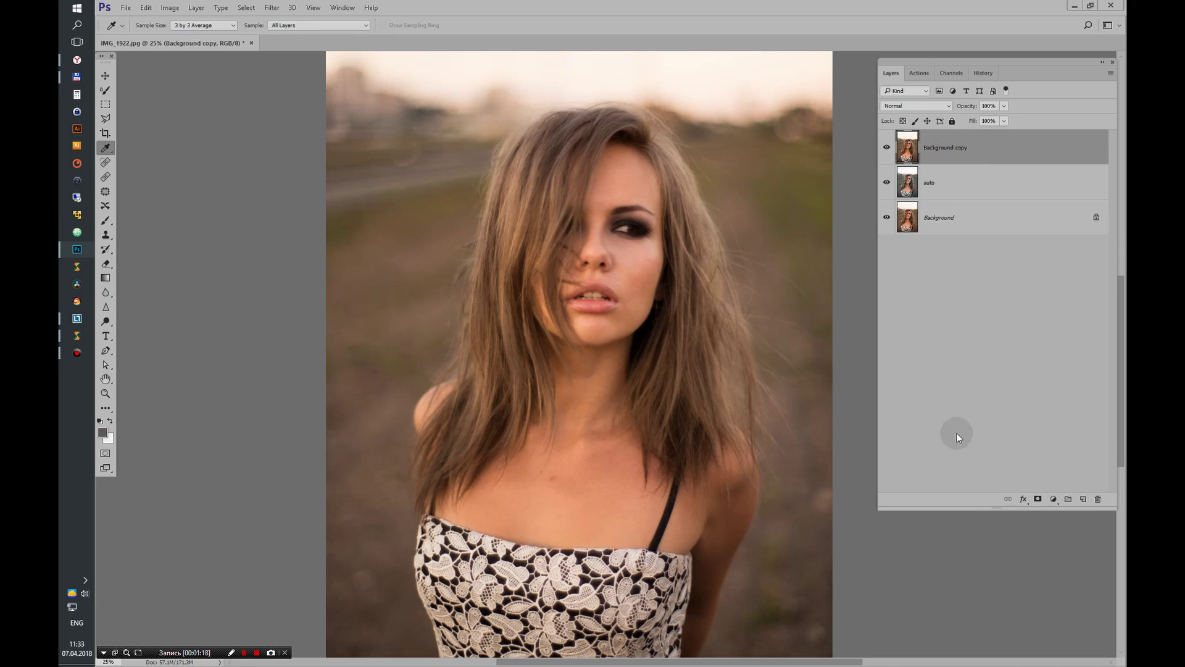
Add a Curves layer clipped to Background copy, with gray-point target 808080.
{"action": "left_click", "coordinate": [1052, 502]}
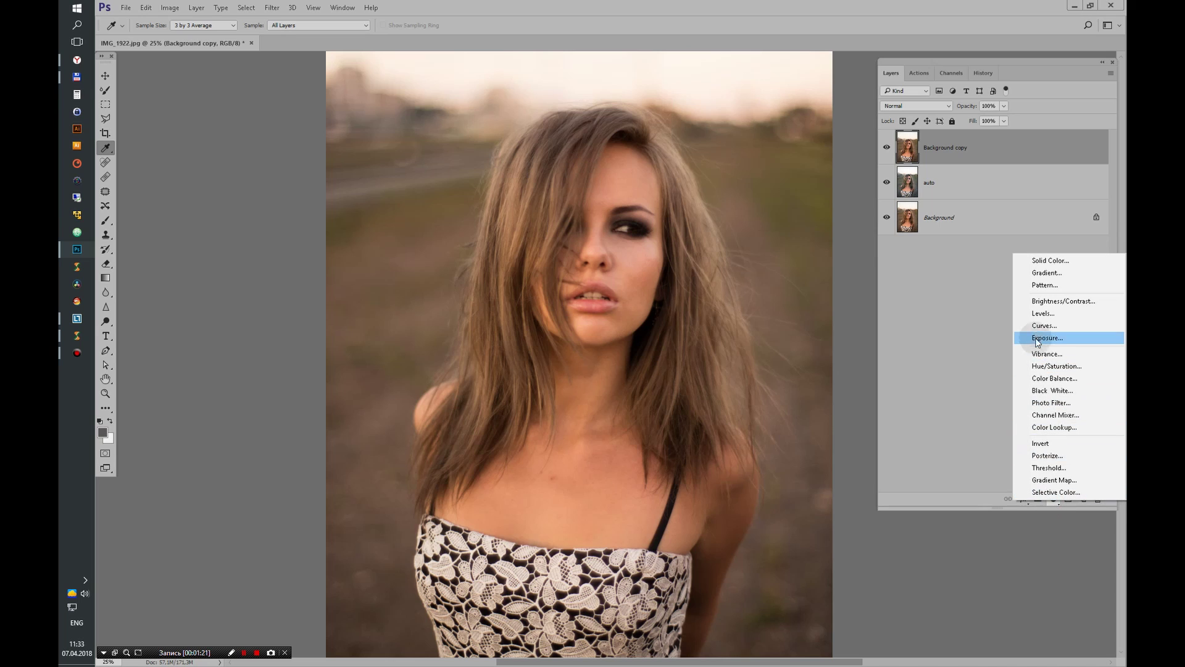
{"action": "left_click", "coordinate": [1021, 323]}
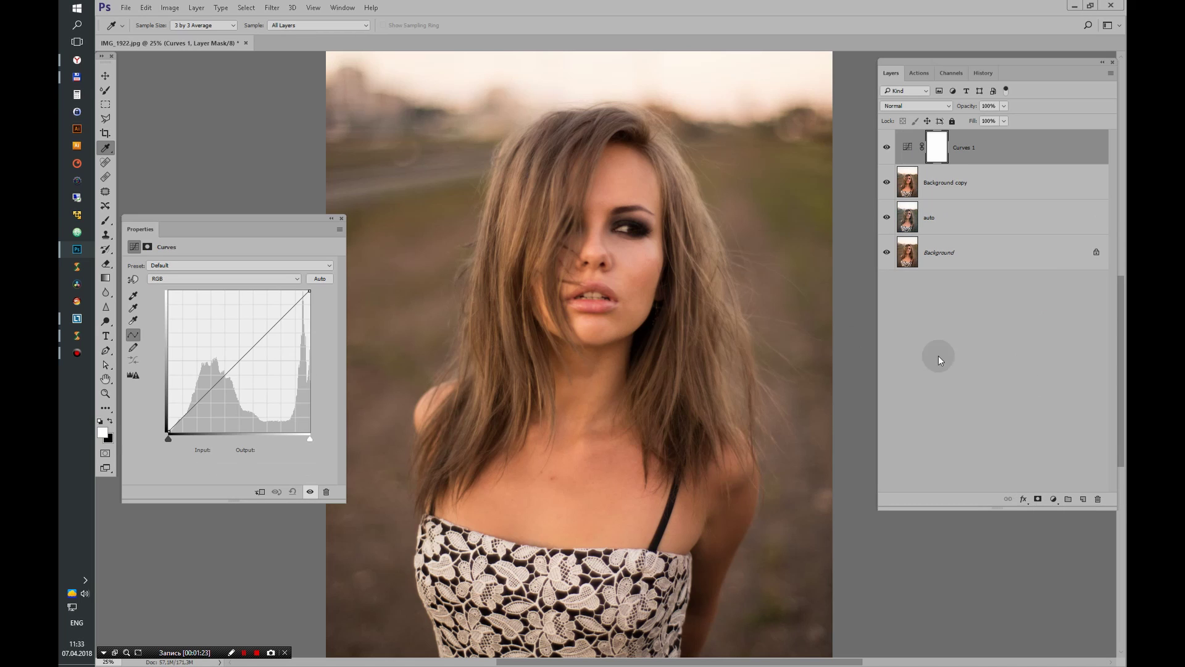
{"action": "left_click", "coordinate": [922, 164], "text": "alt"}
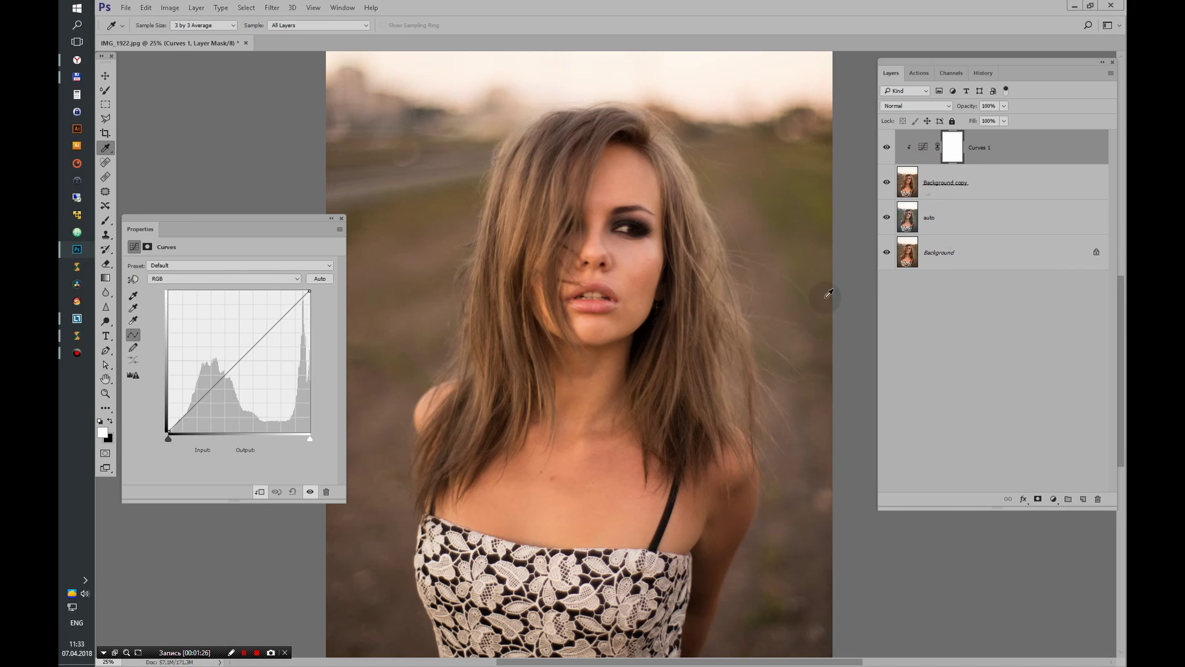
{"action": "left_click", "coordinate": [133, 308]}
{"action": "double_click", "coordinate": [133, 309]}
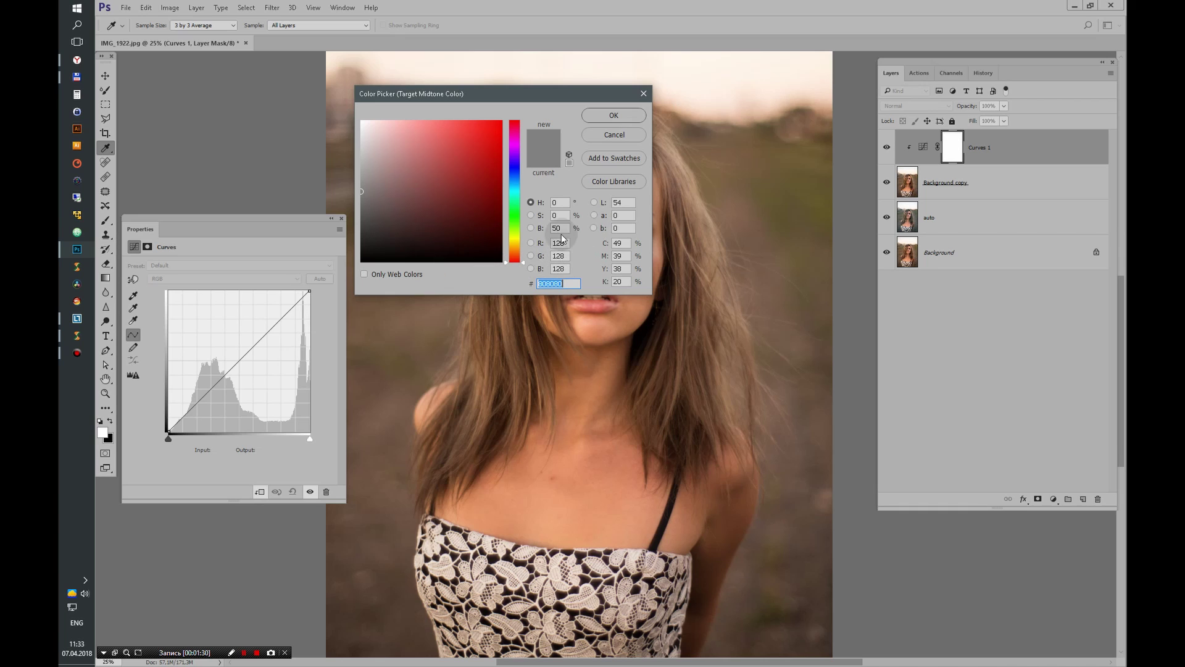
{"action": "left_click", "coordinate": [614, 116]}
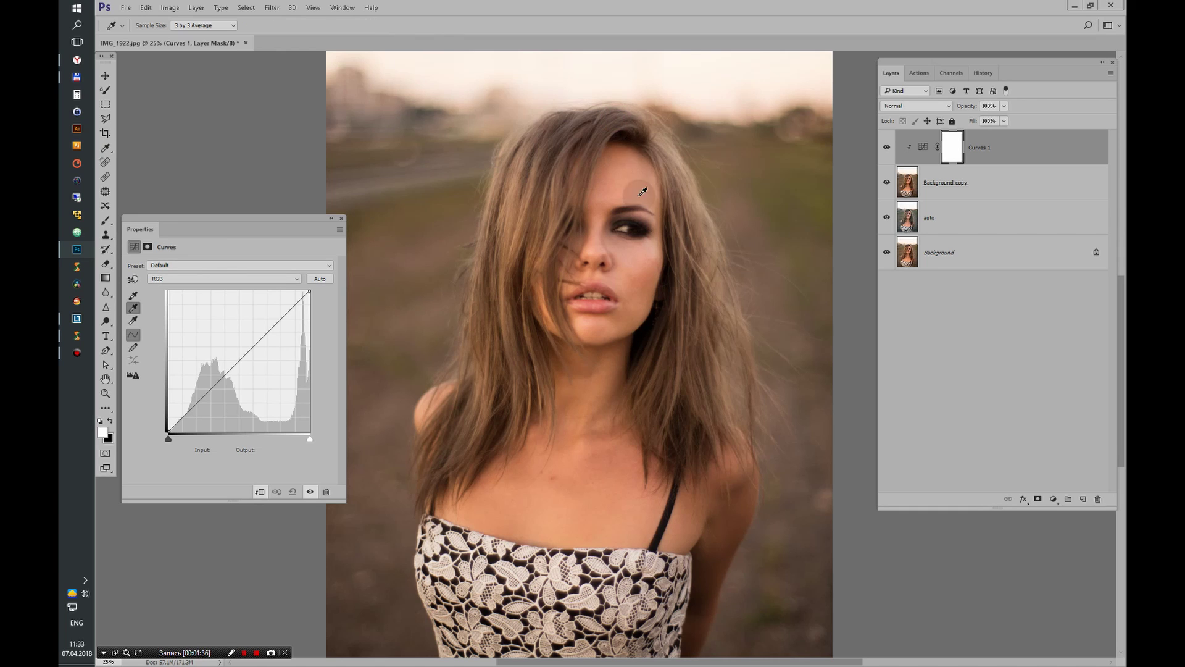
Sample the hair, dress and background as neutral grey with the gray-point eyedropper.
{"action": "left_click", "coordinate": [628, 131]}
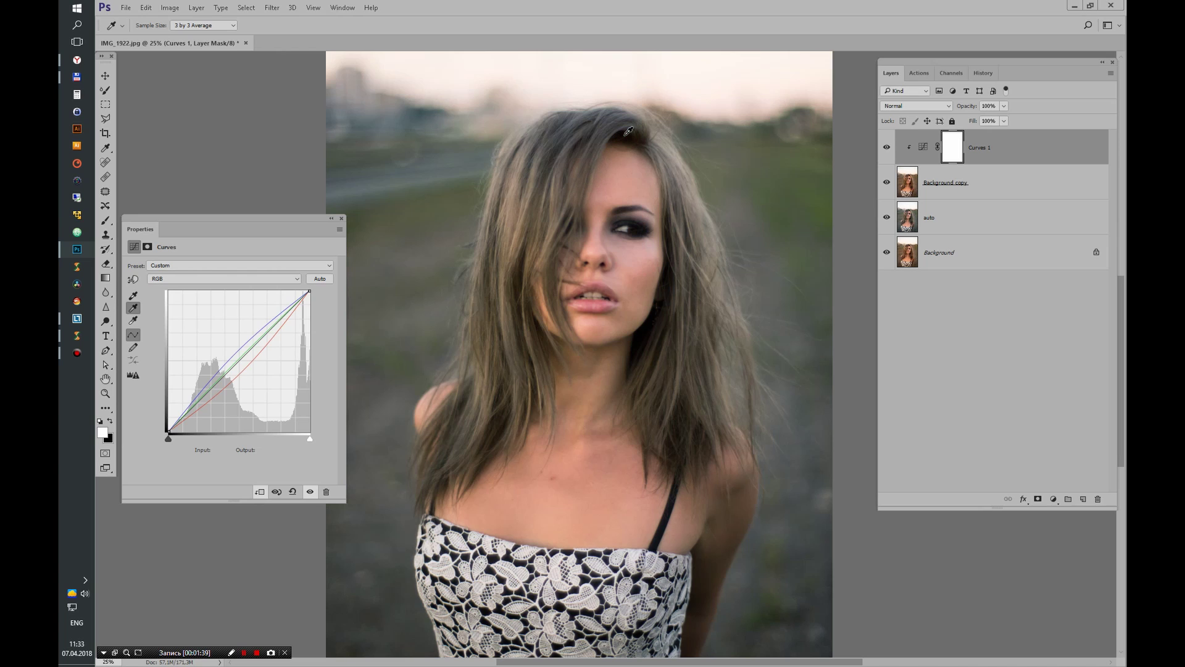
{"action": "left_click", "coordinate": [559, 577]}
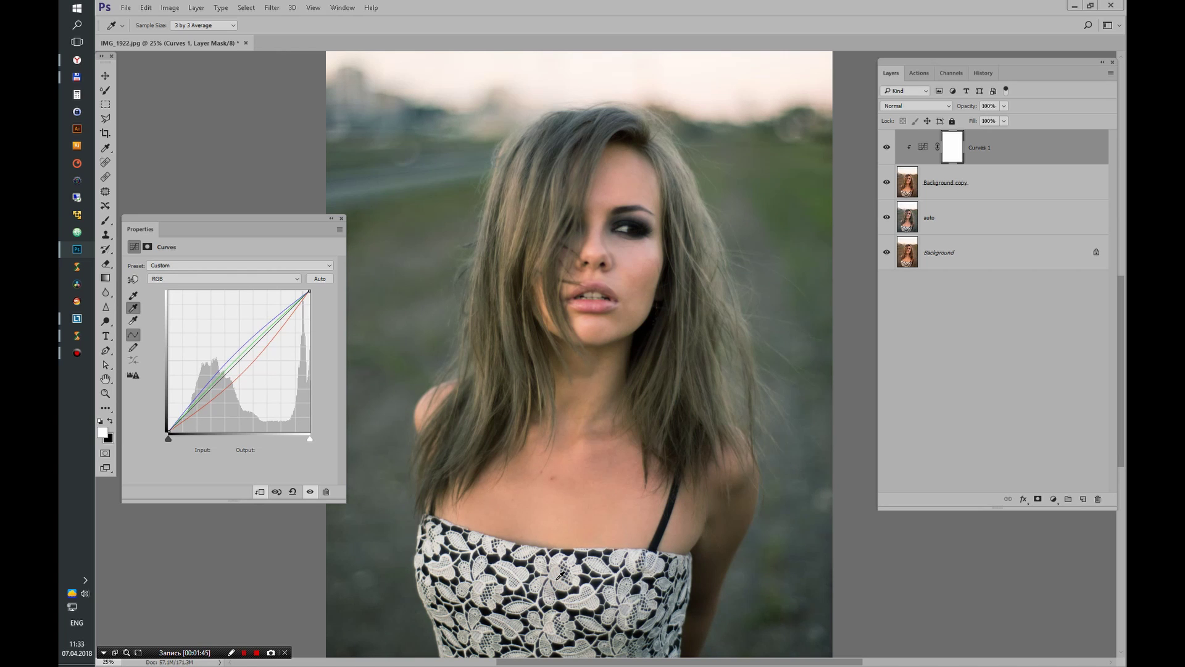
{"action": "left_click", "coordinate": [384, 543]}
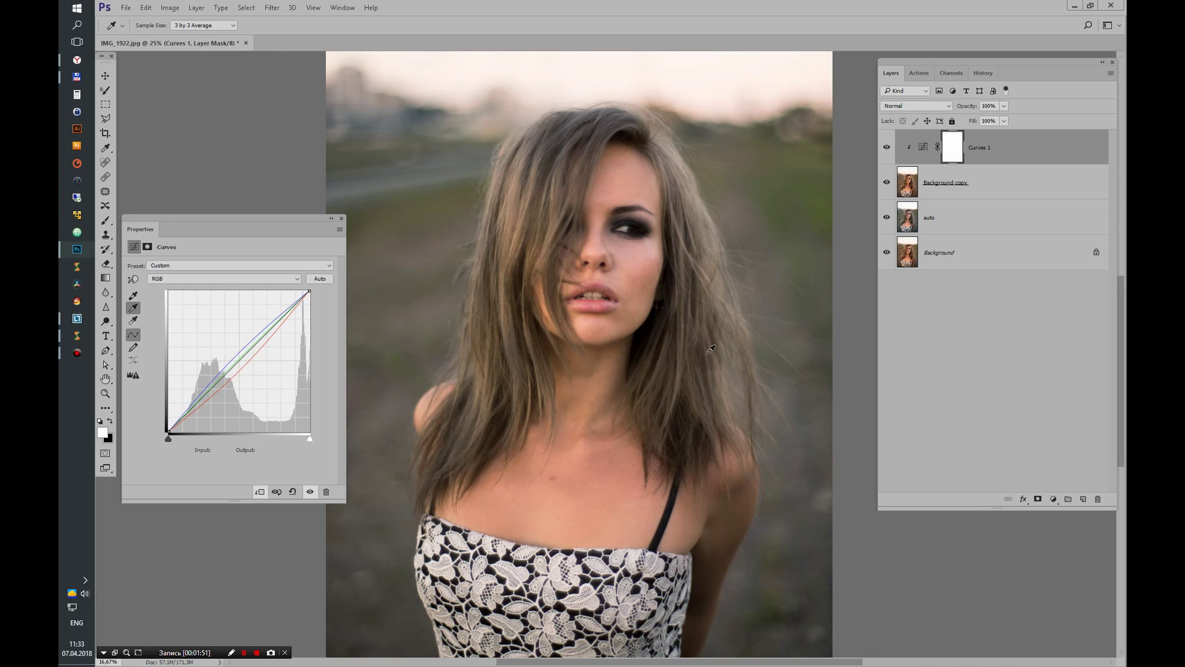
{"action": "key", "text": "ctrl+minus"}
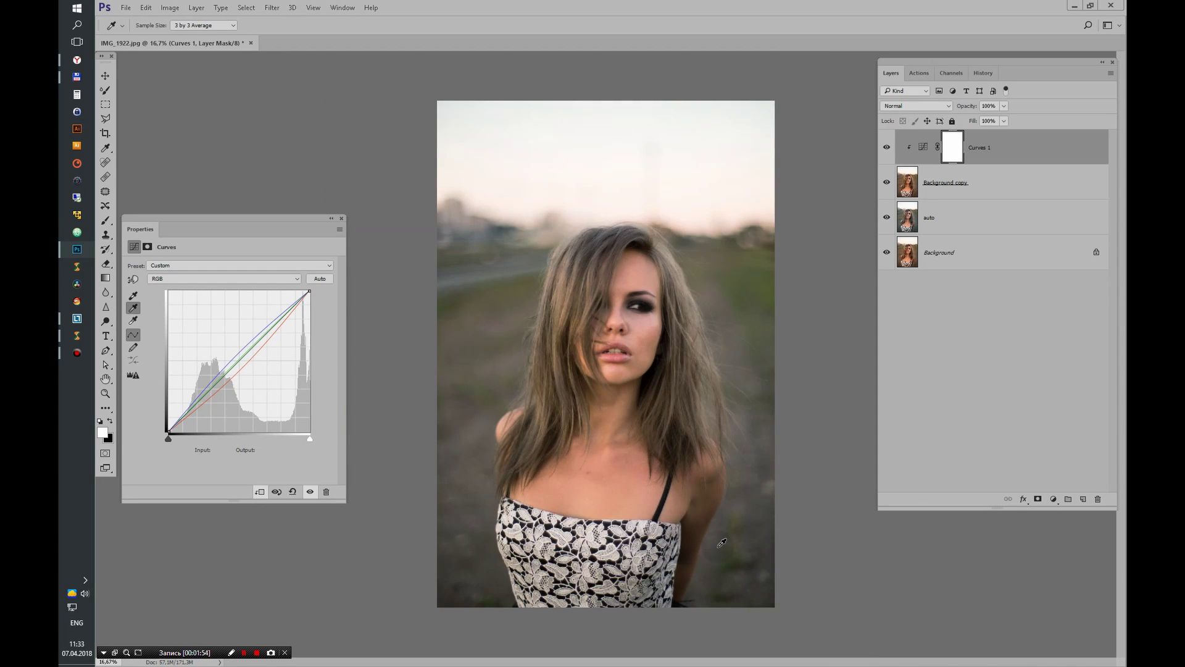
Resample eye, hair and background spots as the Curves neutral grey point.
{"action": "left_click", "coordinate": [645, 306]}
{"action": "left_click", "coordinate": [716, 296]}
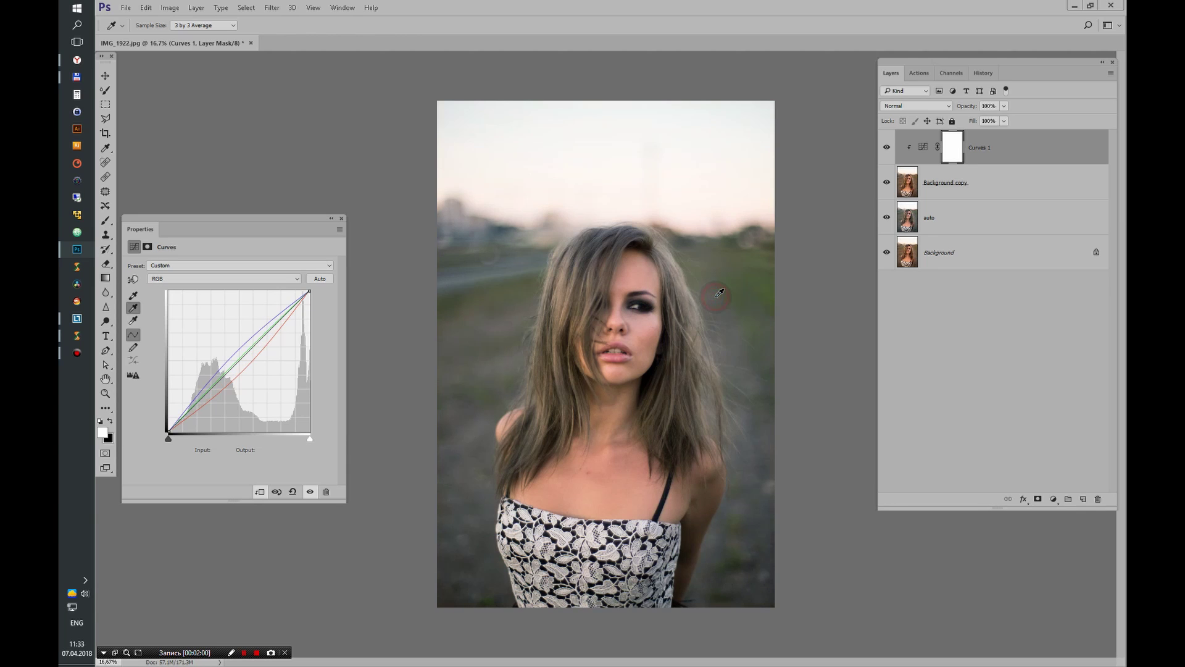
{"action": "left_click", "coordinate": [619, 317]}
{"action": "left_click", "coordinate": [558, 317]}
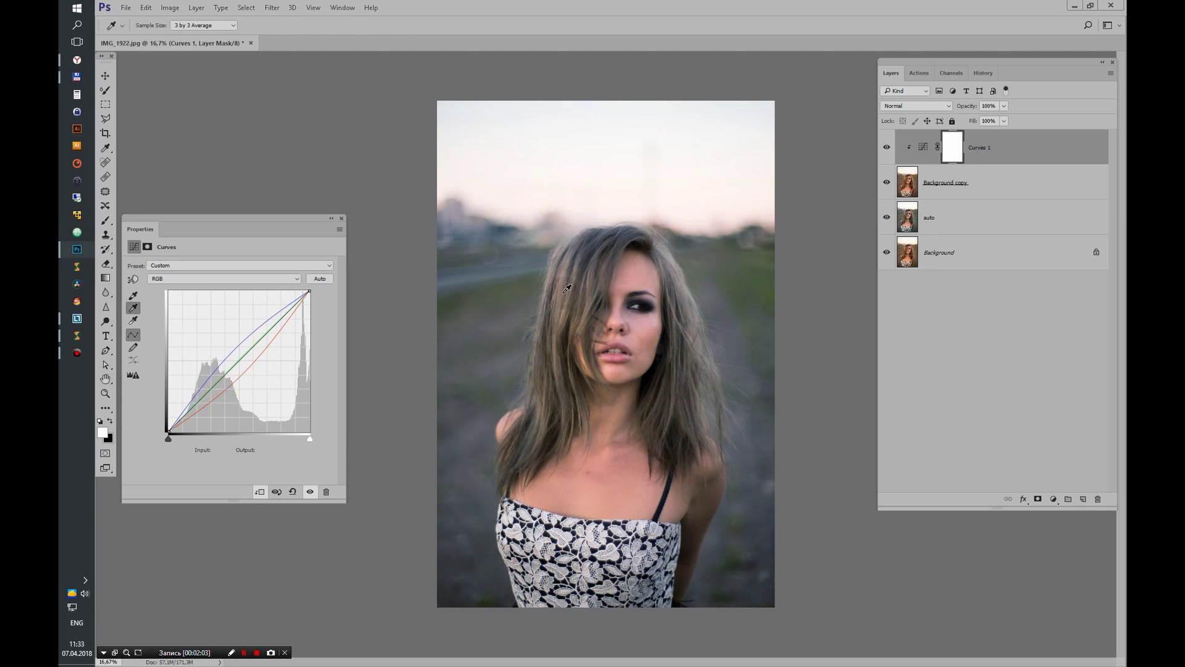
{"action": "left_click", "coordinate": [563, 295]}
{"action": "left_click", "coordinate": [572, 263]}
{"action": "left_click", "coordinate": [595, 234]}
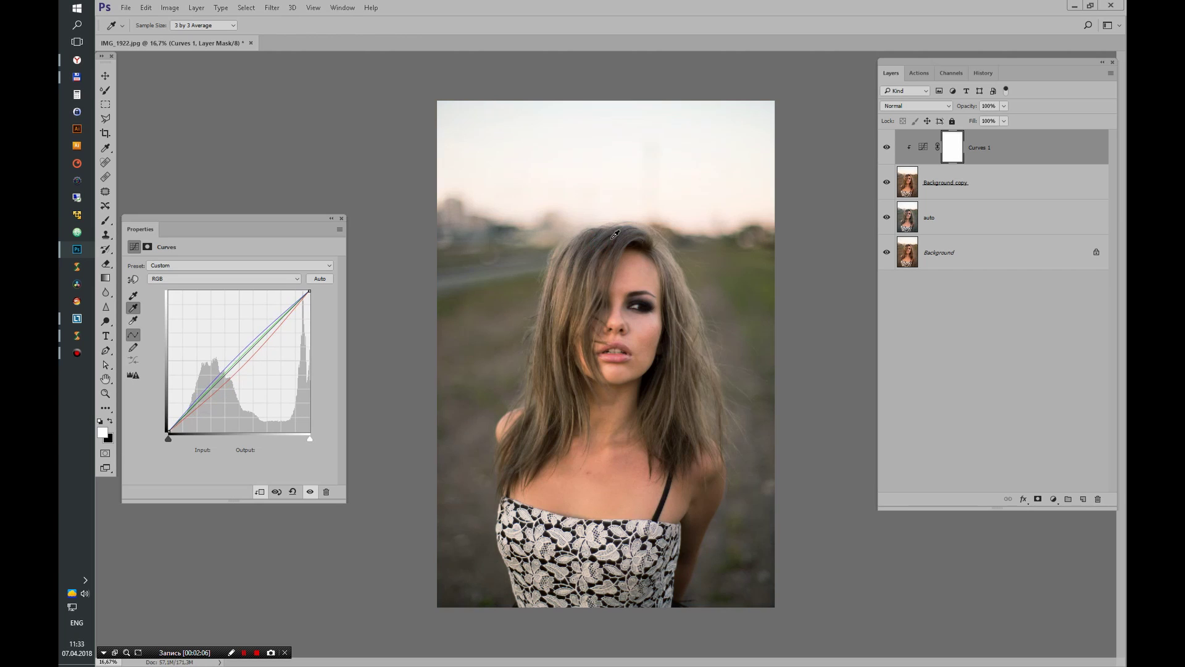
{"action": "left_click", "coordinate": [480, 424]}
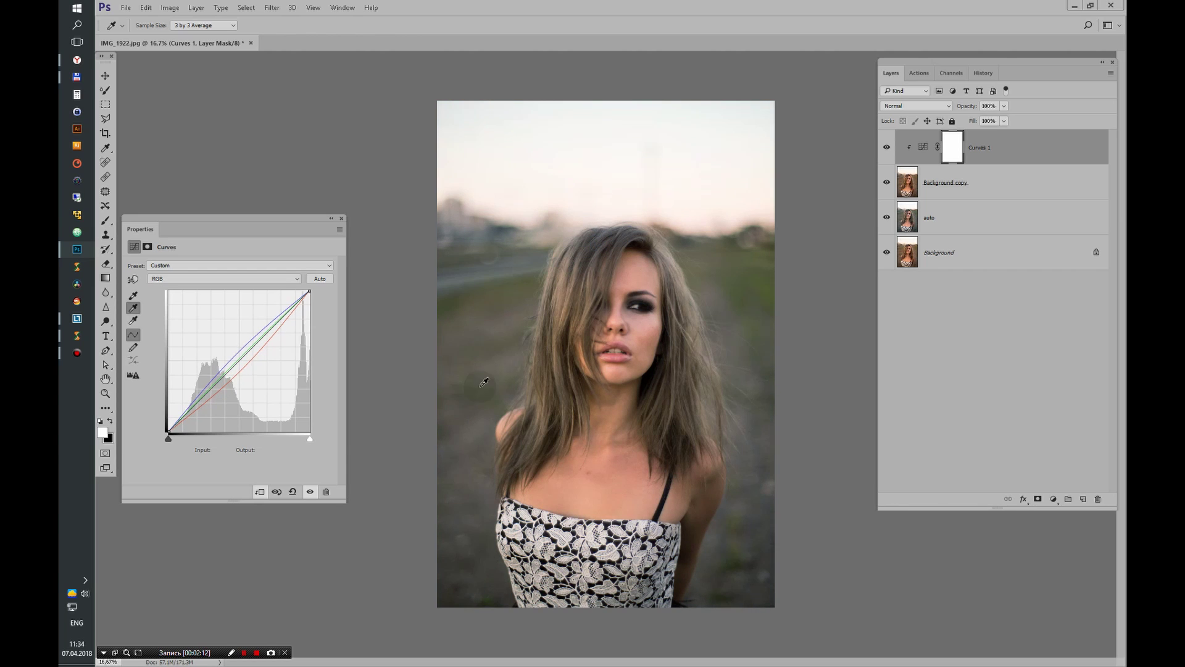
{"action": "left_click", "coordinate": [497, 369]}
Resample lower background, dress and face spots, then lower Curves 1 opacity toward 76%.
{"action": "left_click", "coordinate": [472, 475]}
{"action": "left_click", "coordinate": [475, 512]}
{"action": "left_click", "coordinate": [464, 478]}
{"action": "left_click", "coordinate": [721, 345]}
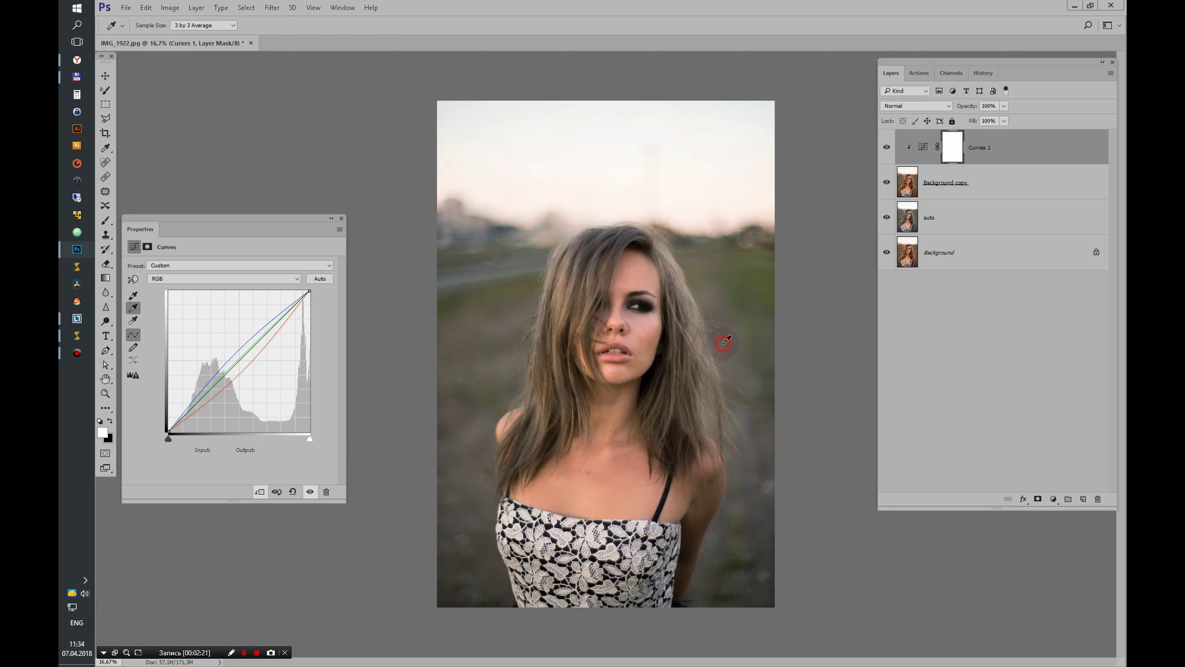
{"action": "left_click", "coordinate": [715, 321]}
{"action": "left_click", "coordinate": [706, 290]}
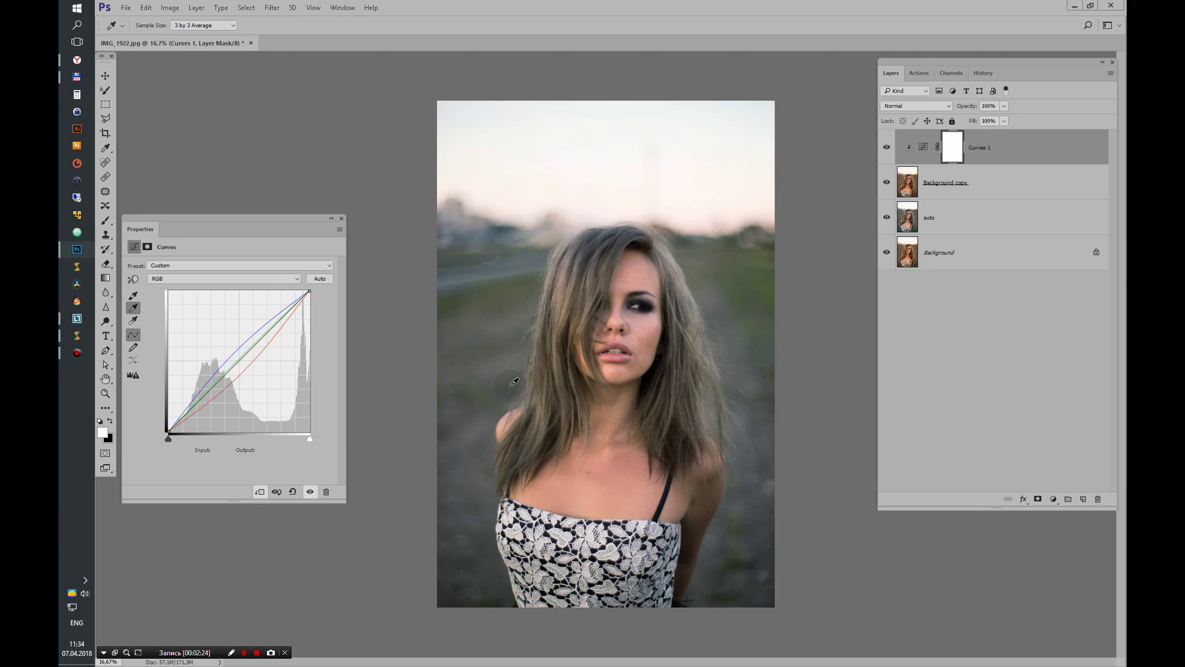
{"action": "left_click", "coordinate": [578, 537]}
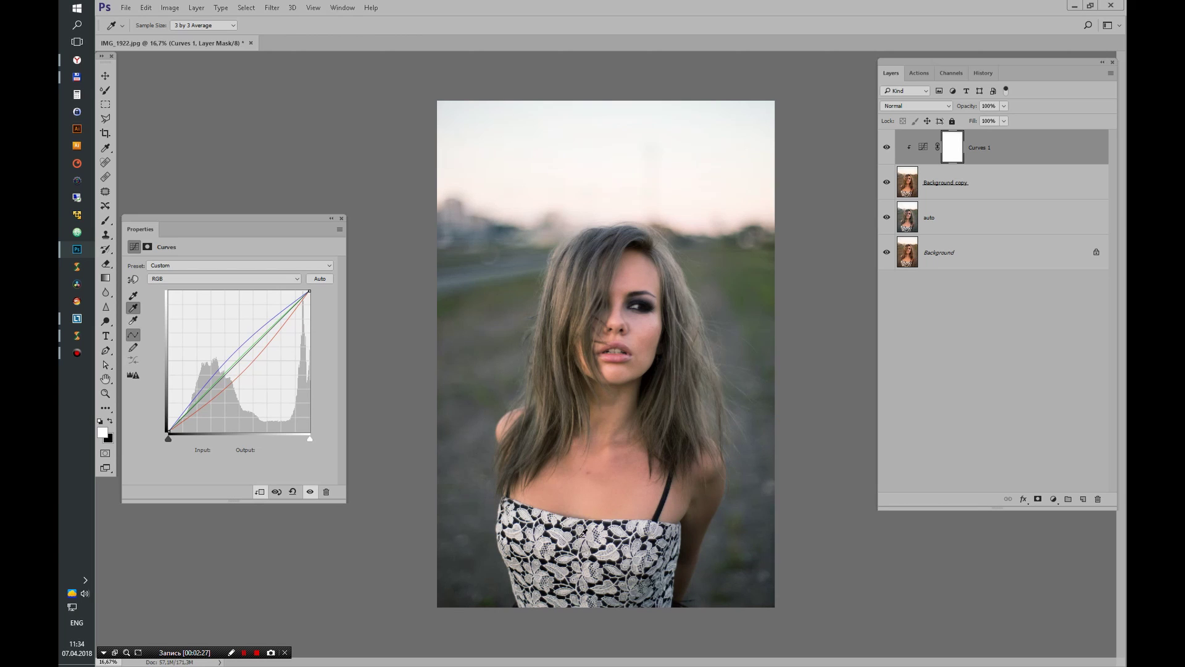
{"action": "left_click", "coordinate": [611, 338]}
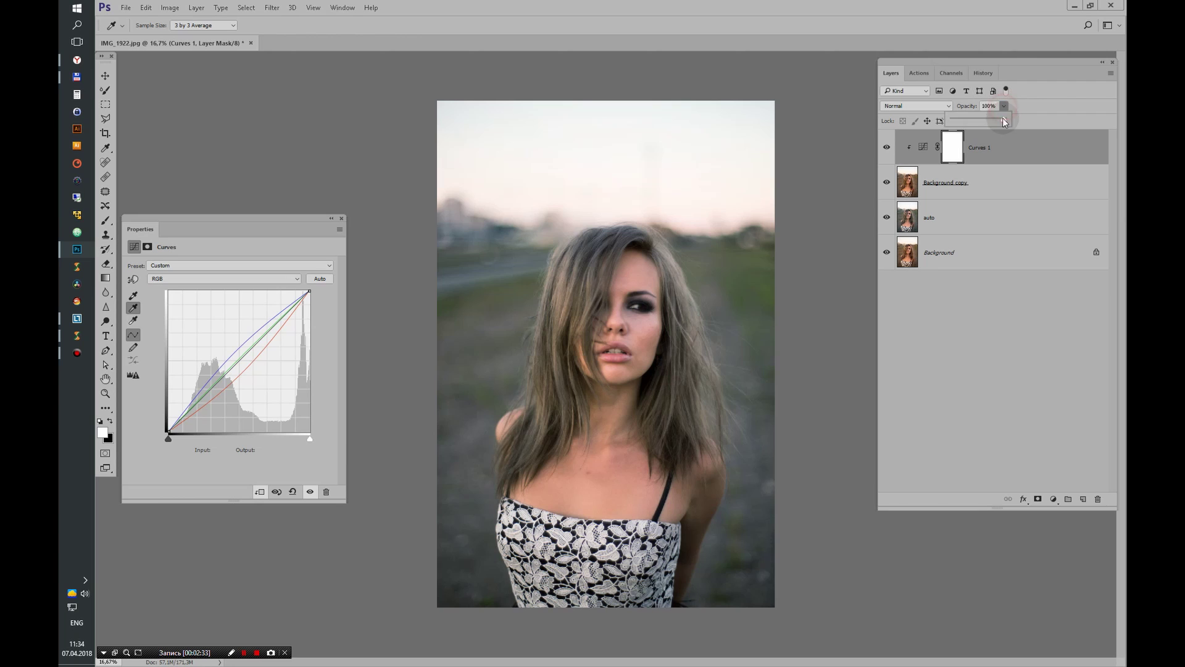
{"action": "left_click_drag", "start_coordinate": [1002, 119], "coordinate": [922, 123]}
Group Background copy and Curves 1 into a group named 'Curves'.
{"action": "left_click", "coordinate": [1008, 167]}
{"action": "left_click", "coordinate": [1001, 182]}
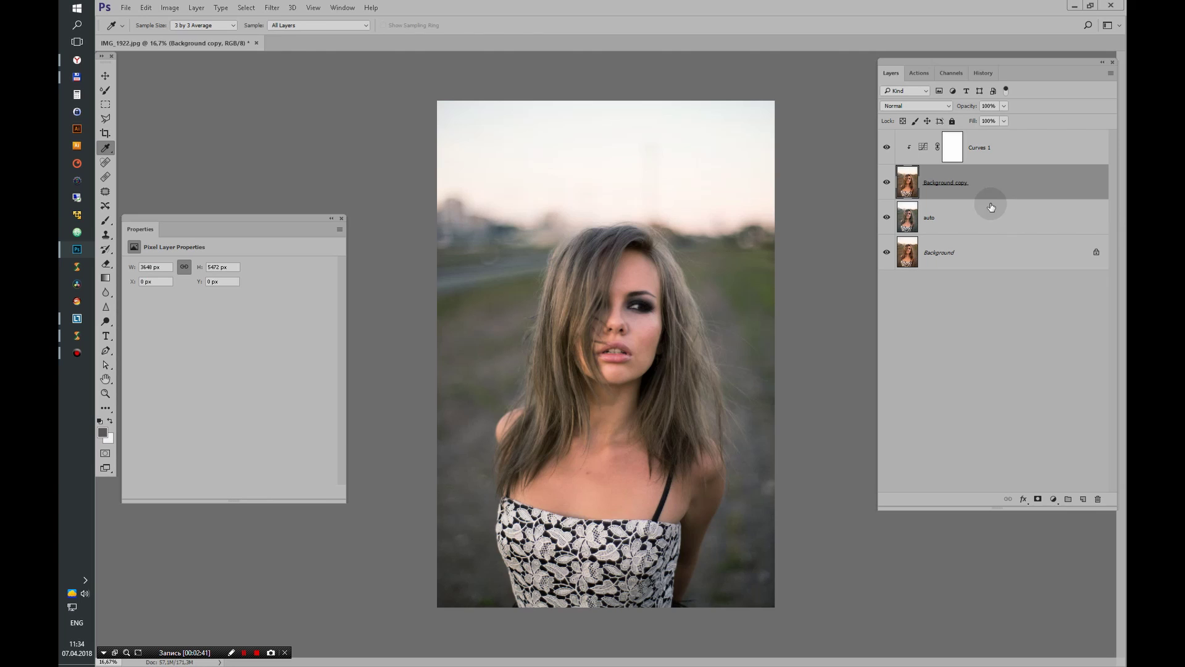
{"action": "left_click", "coordinate": [1005, 150], "text": "shift"}
{"action": "key", "text": "ctrl+g"}
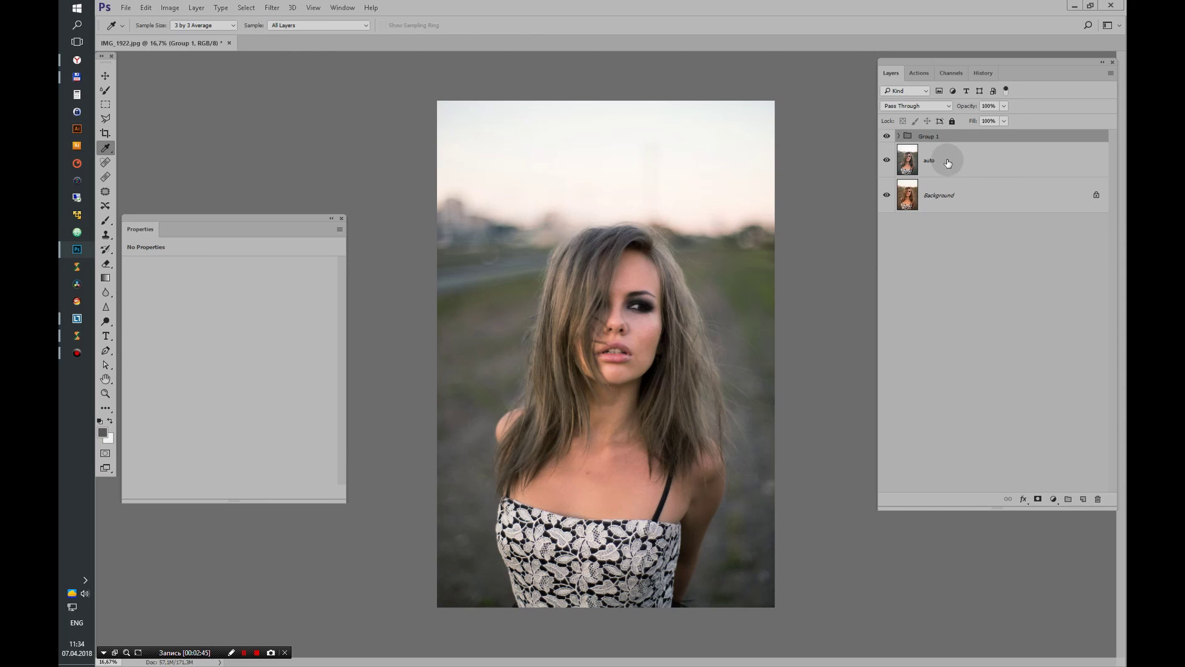
{"action": "left_click", "coordinate": [934, 139]}
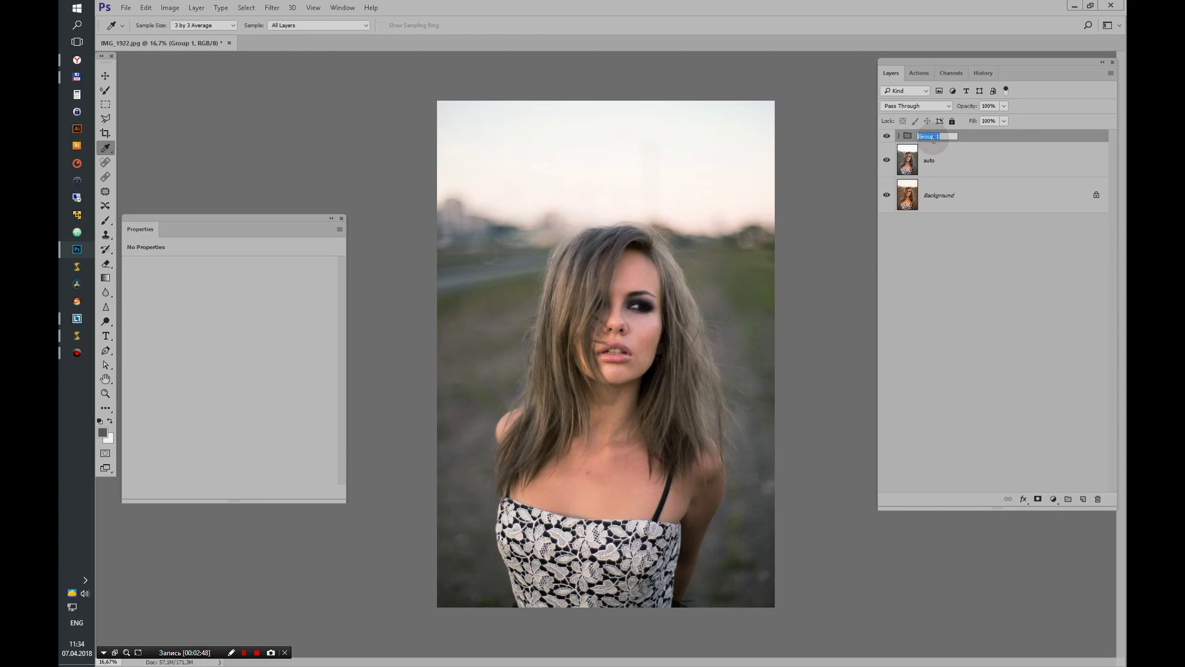
{"action": "type", "text": "Corves"}
{"action": "key", "text": "Return"}
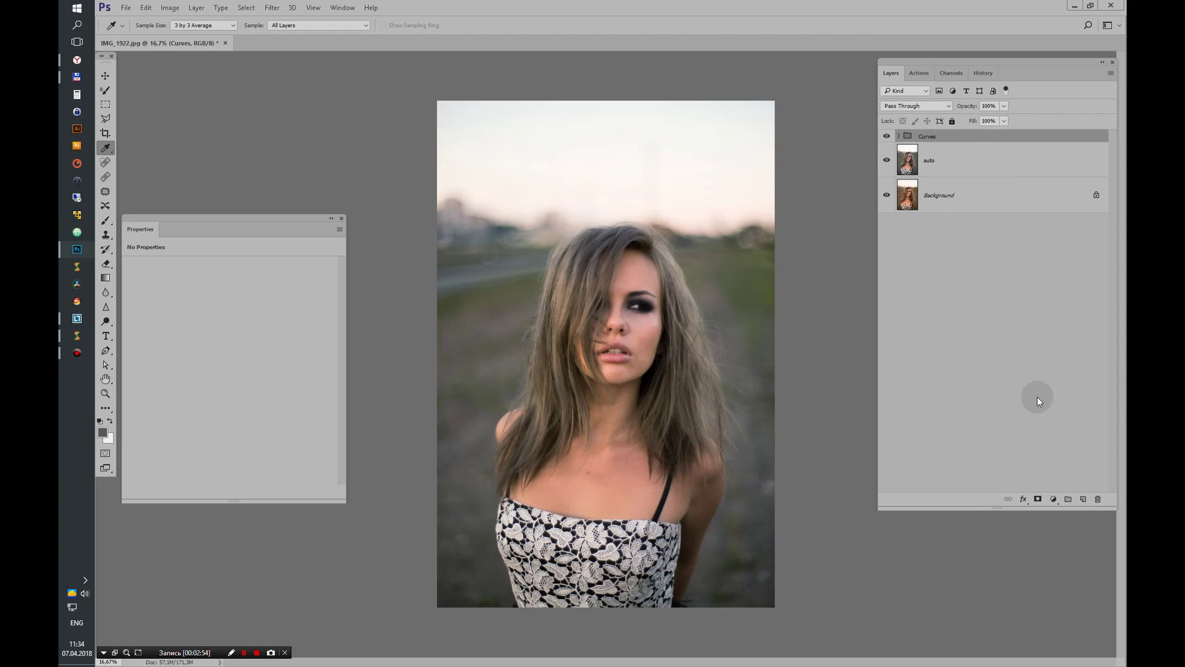
Duplicate Background and move Background copy 2 to the top of the stack.
{"action": "left_click", "coordinate": [958, 199]}
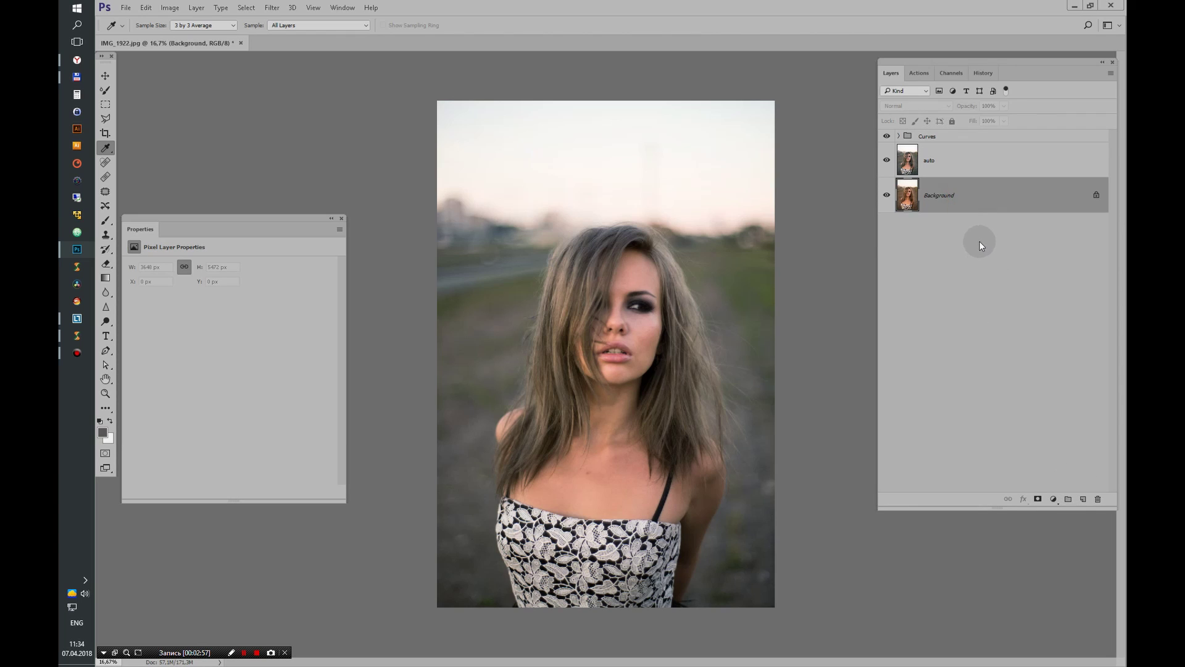
{"action": "key", "text": "ctrl+j"}
{"action": "left_click_drag", "start_coordinate": [953, 197], "coordinate": [949, 132]}
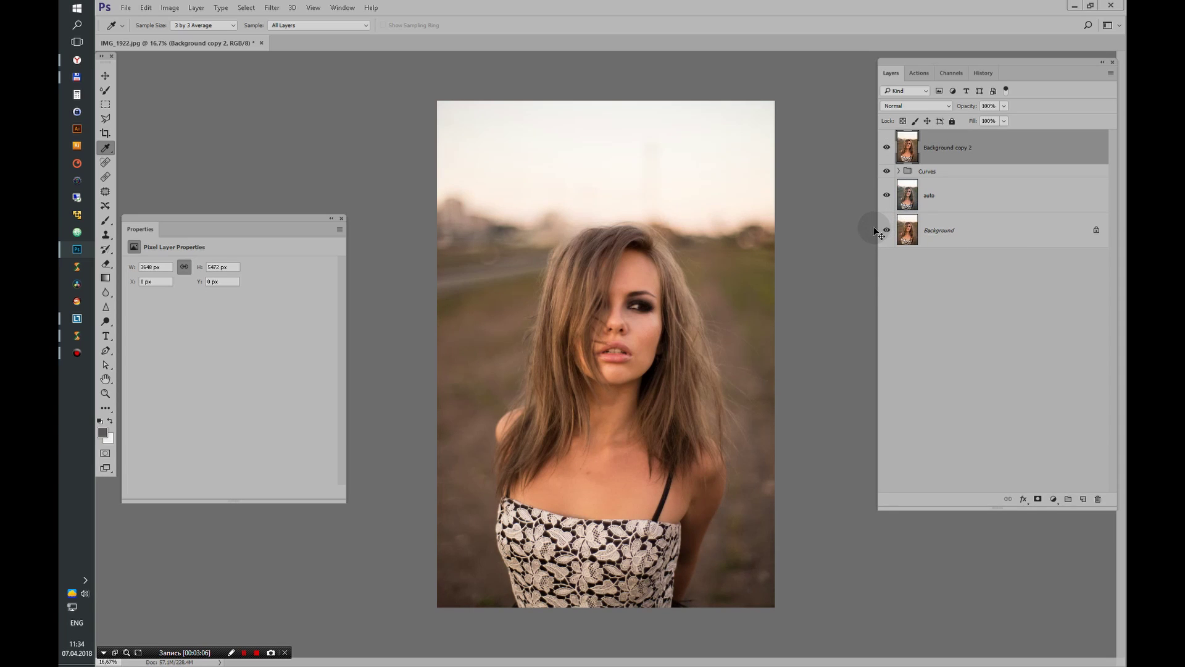
Duplicate Background copy 2 and flatten the duplicate with Filter > Blur > Average.
{"action": "key", "text": "ctrl+j"}
{"action": "left_click", "coordinate": [272, 7]}
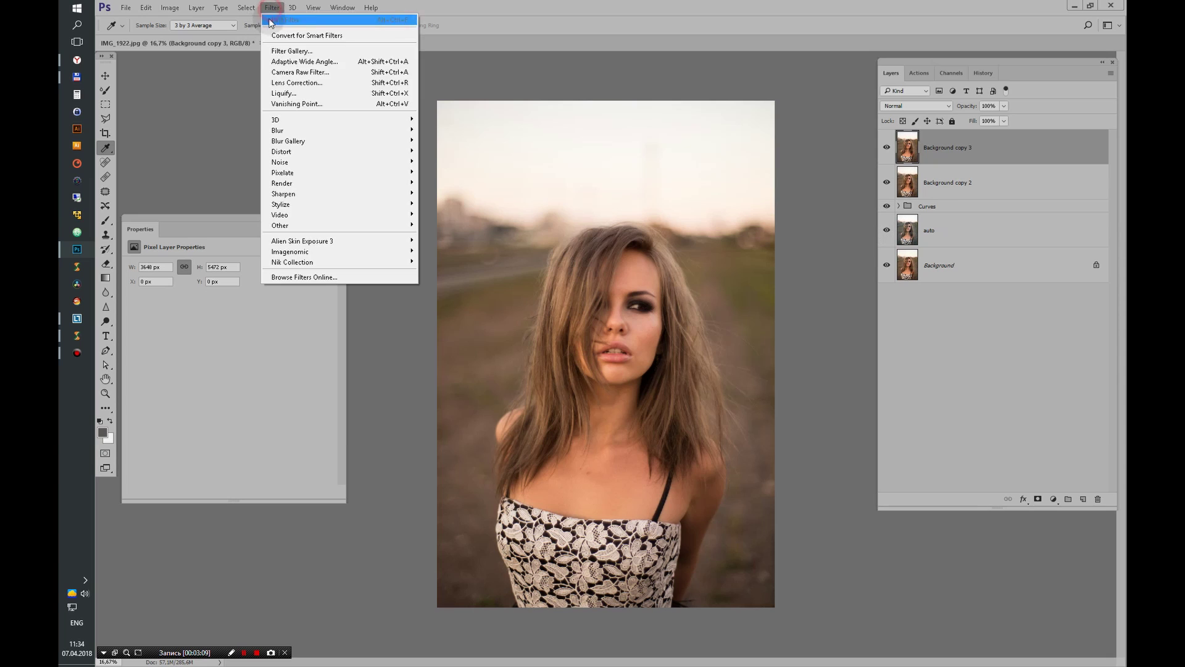
{"action": "mouse_move", "coordinate": [278, 131]}
{"action": "left_click", "coordinate": [228, 126]}
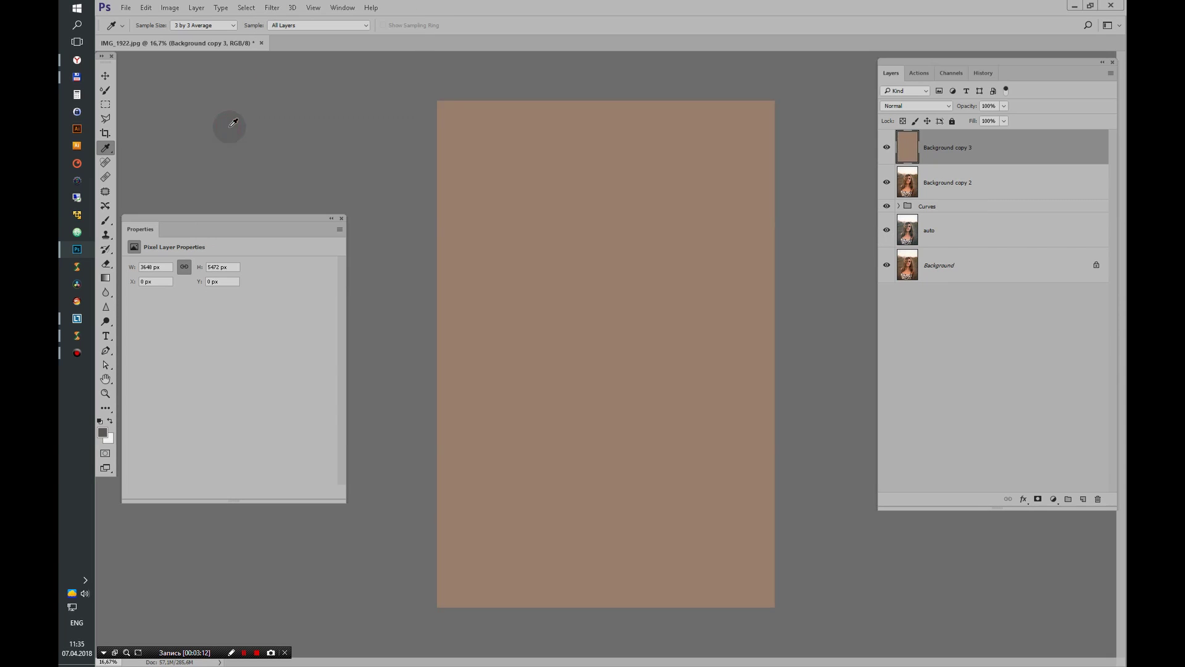
Add Curves 2 gray-point sampled from the average colour, delete the averaged layer, and clip Curves 2.
{"action": "left_click", "coordinate": [1053, 499]}
{"action": "left_click", "coordinate": [1051, 323]}
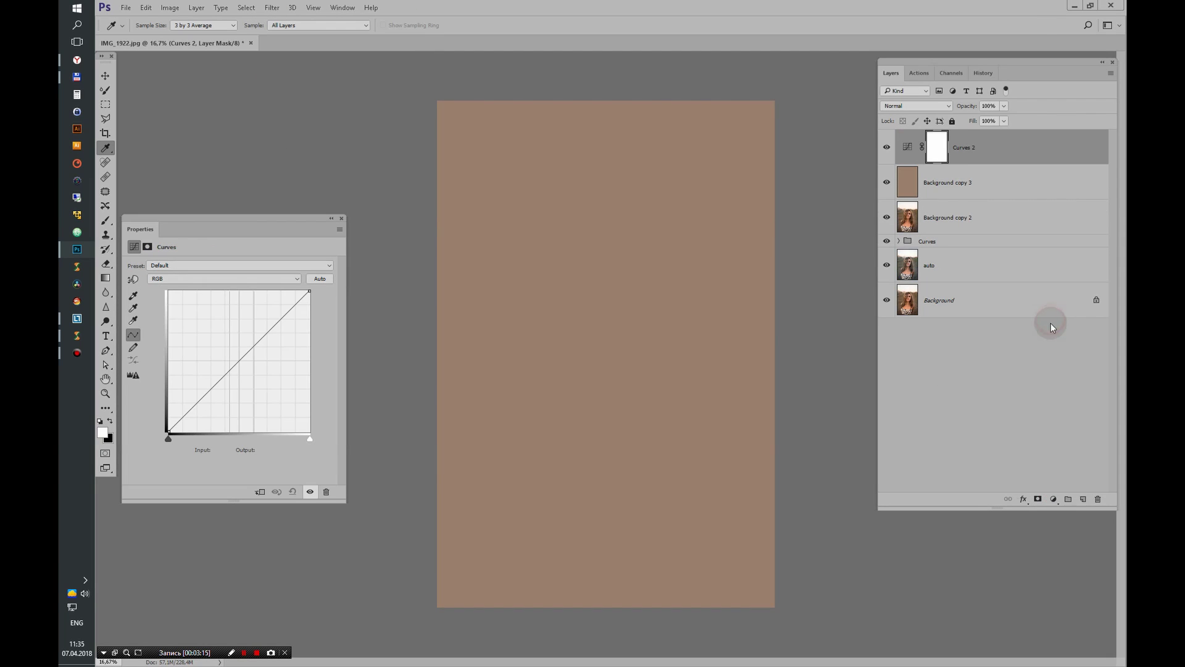
{"action": "left_click", "coordinate": [133, 307]}
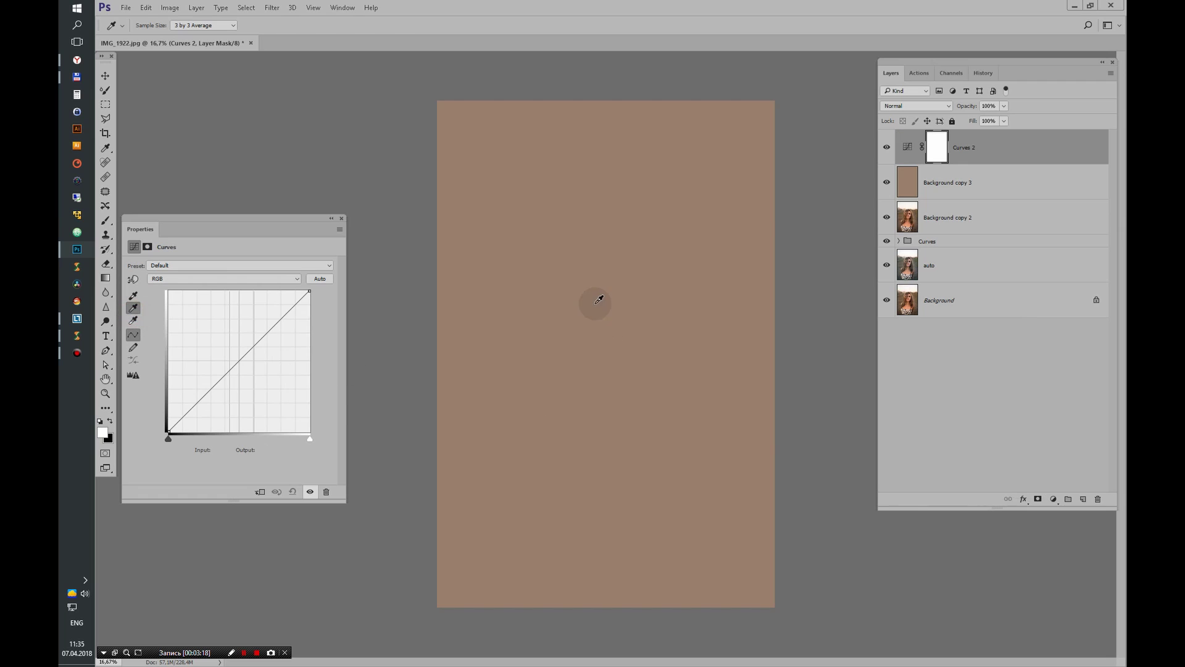
{"action": "left_click", "coordinate": [611, 292]}
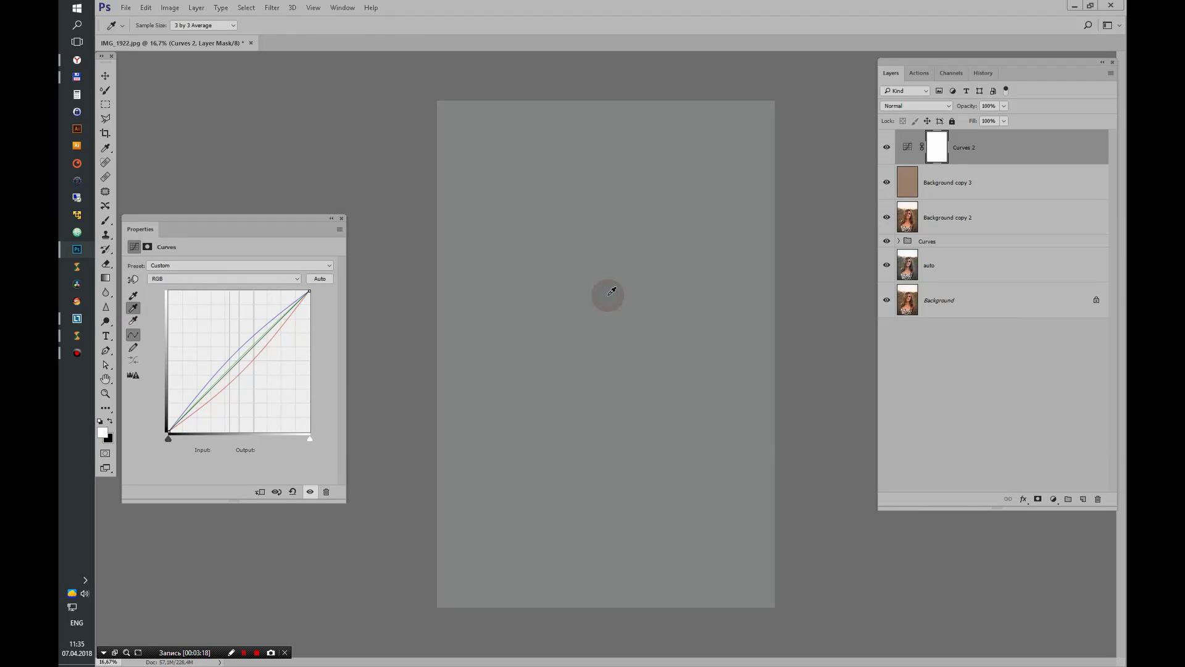
{"action": "left_click", "coordinate": [342, 218]}
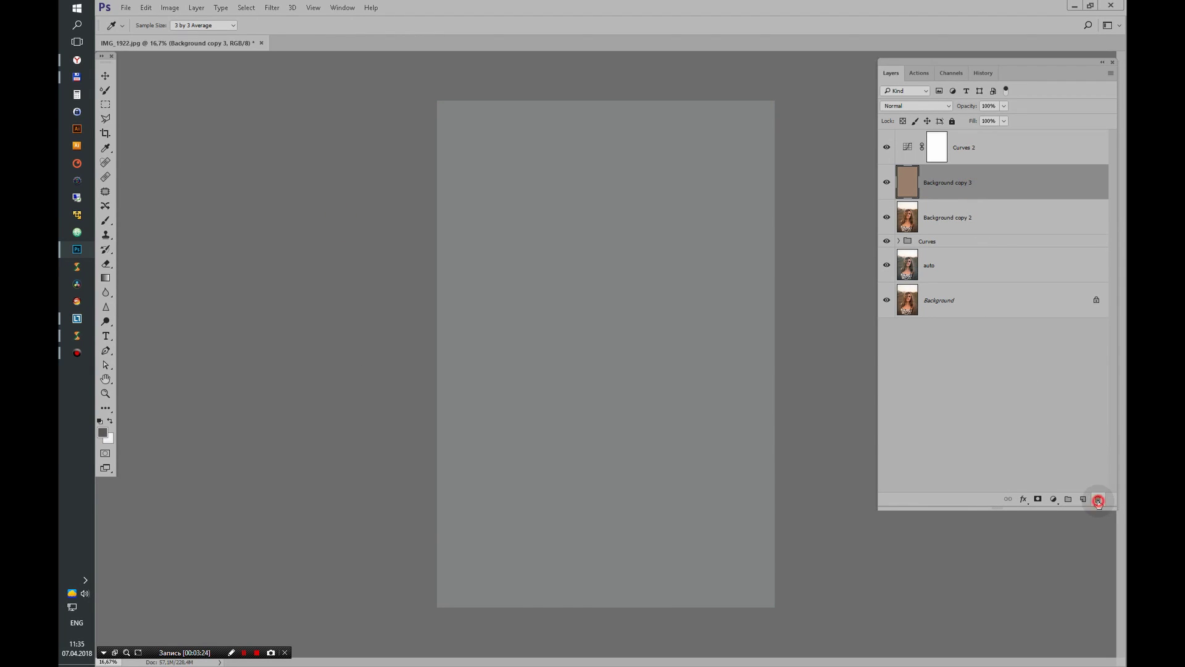
{"action": "left_click_drag", "start_coordinate": [974, 189], "coordinate": [1097, 499]}
{"action": "left_click", "coordinate": [925, 171], "text": "alt"}
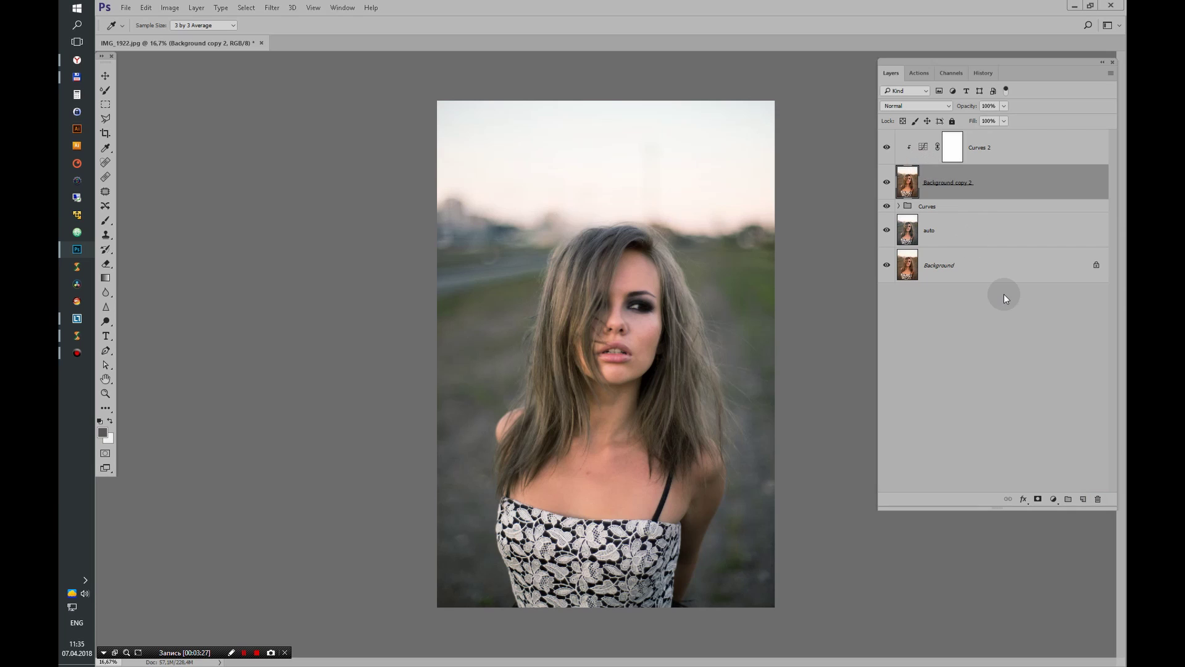
Duplicate Curves 2 as a clipped copy at about 15% opacity, then select both curves and Background copy 2.
{"action": "left_click", "coordinate": [1018, 152]}
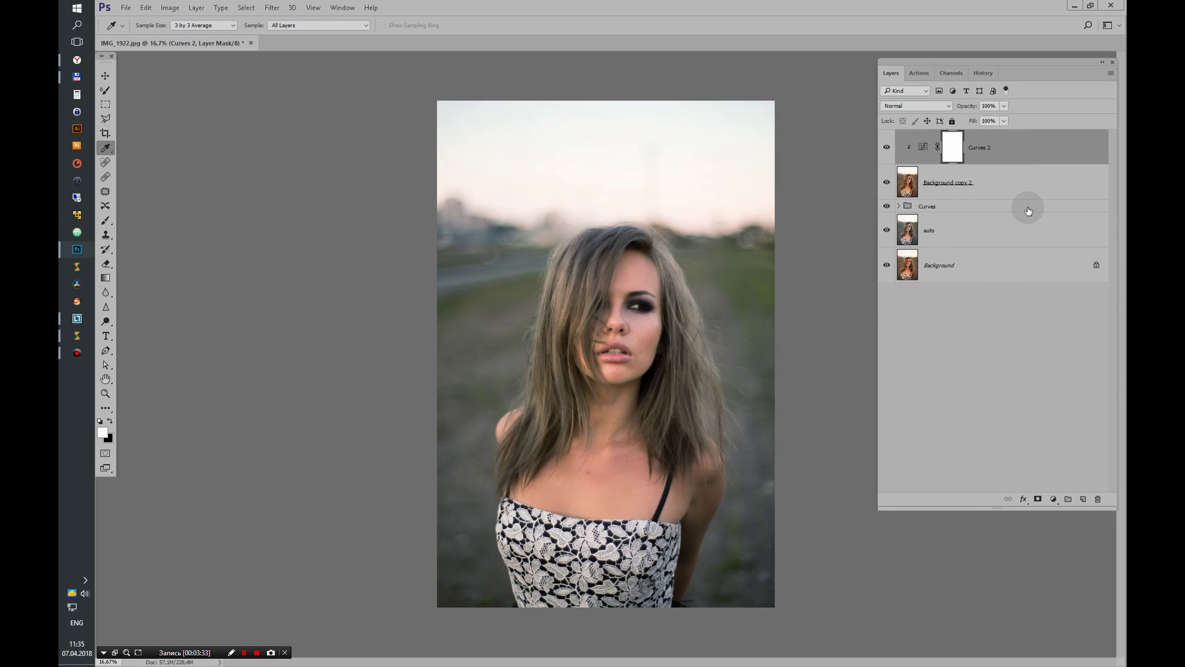
{"action": "key", "text": "ctrl+j"}
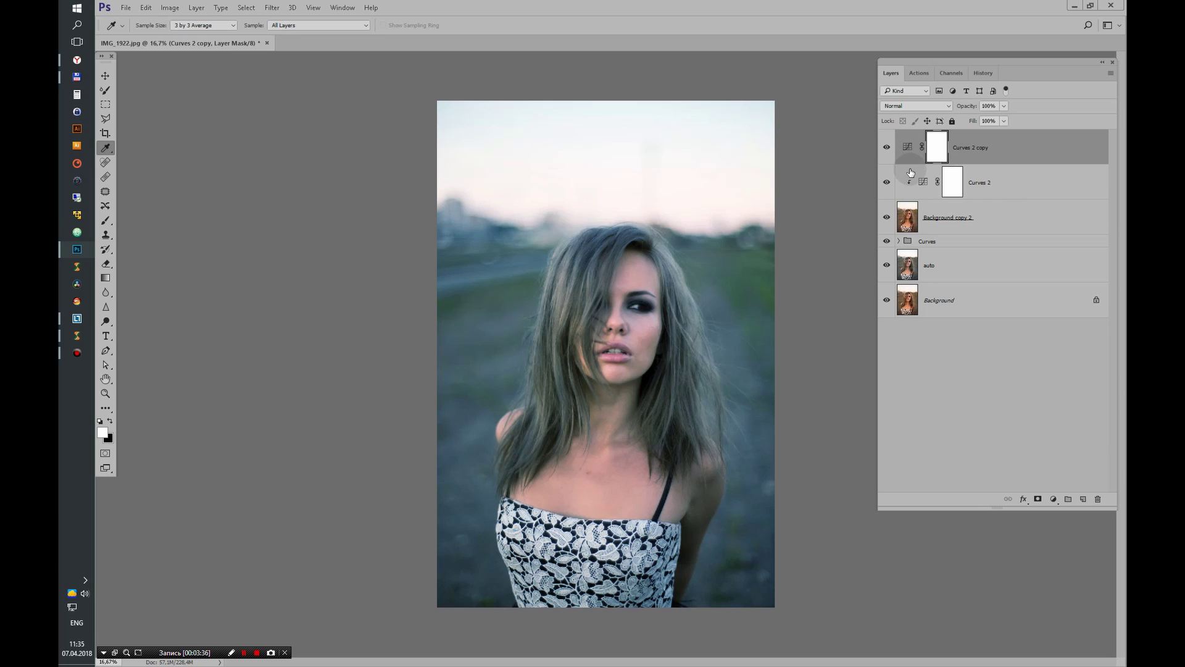
{"action": "left_click", "coordinate": [911, 165], "text": "alt"}
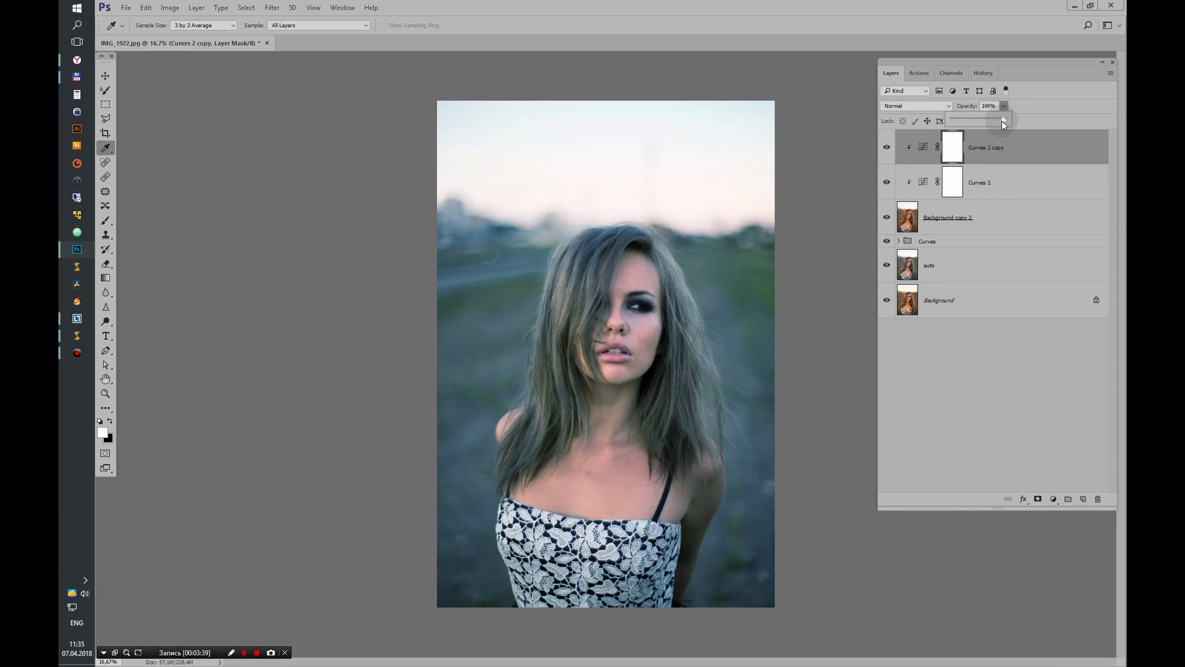
{"action": "left_click_drag", "start_coordinate": [972, 121], "coordinate": [961, 125]}
{"action": "left_click", "coordinate": [987, 219]}
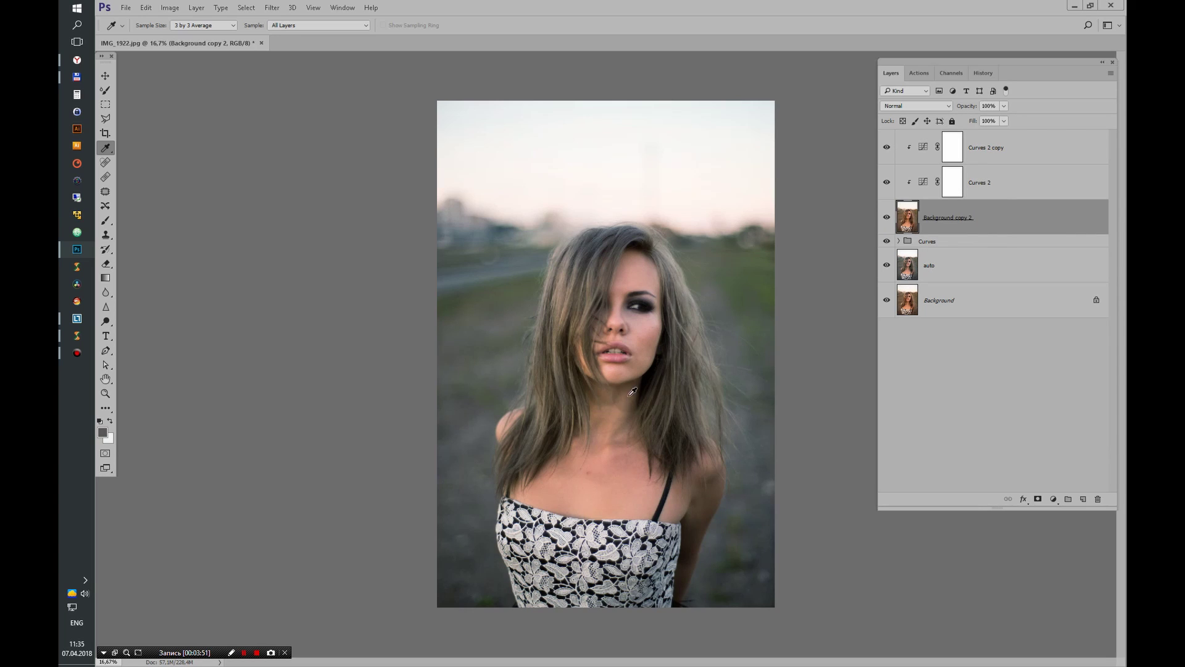
{"action": "left_click", "coordinate": [1005, 142], "text": "shift"}
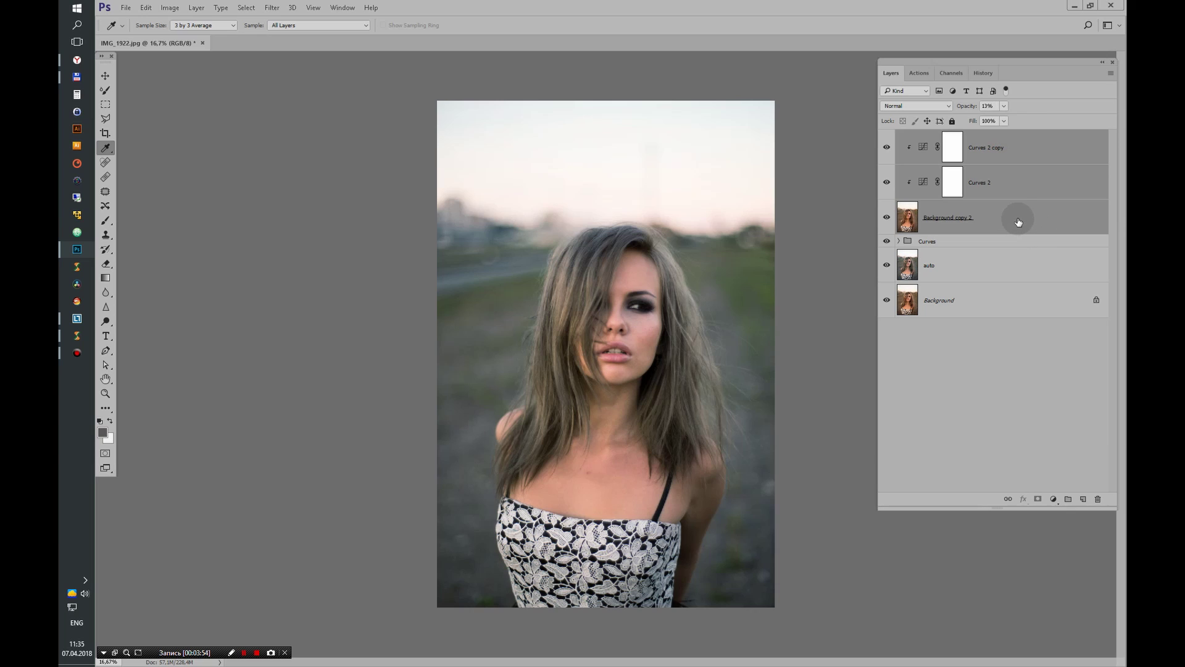
Group the three selected layers and name the group 'Average'.
{"action": "key", "text": "ctrl+g"}
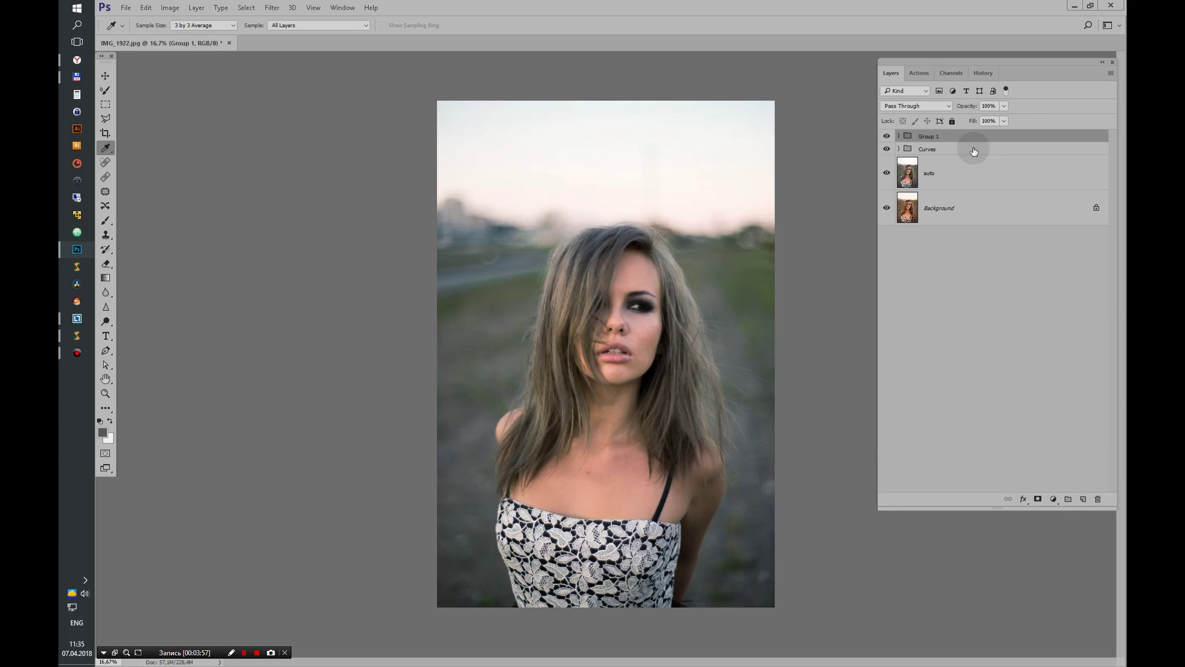
{"action": "double_click", "coordinate": [929, 136]}
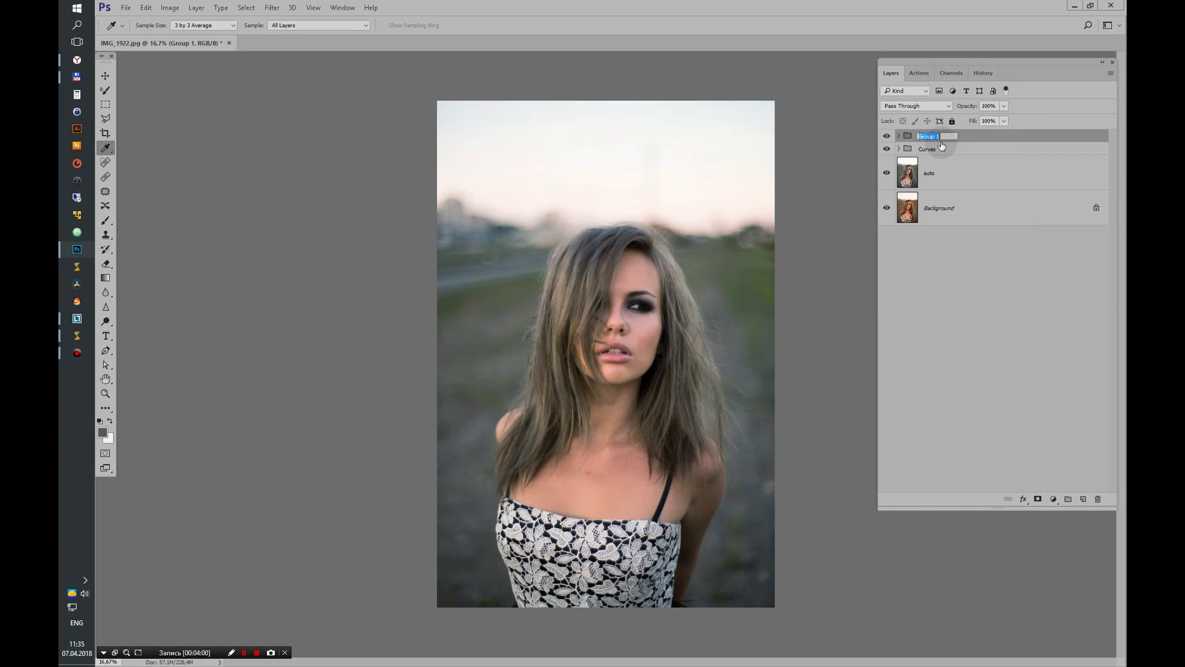
{"action": "type", "text": "Average"}
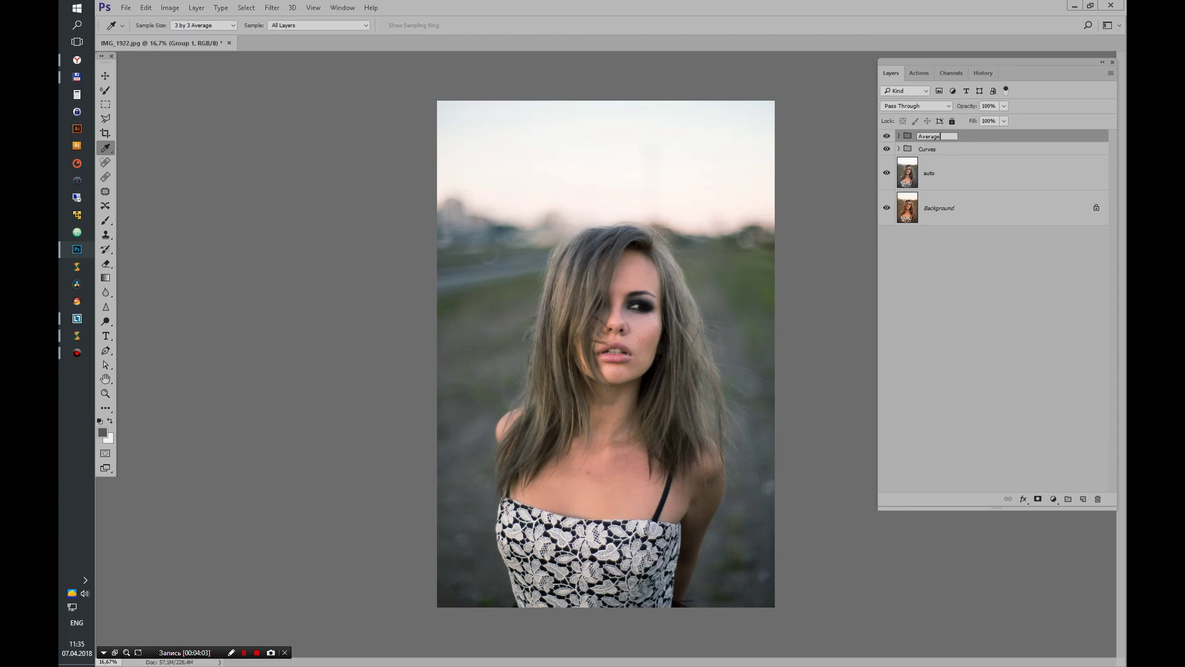
{"action": "key", "text": "Return"}
Duplicate Background and move Background copy 3 to the top of the stack.
{"action": "left_click", "coordinate": [968, 210]}
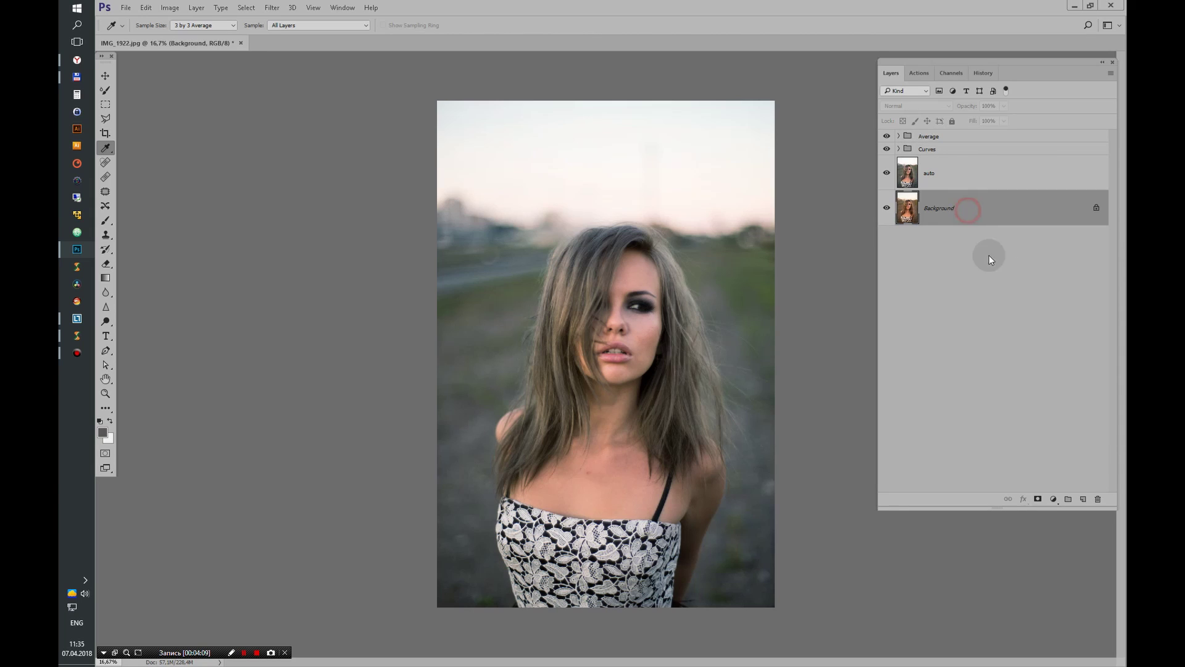
{"action": "key", "text": "ctrl+j"}
{"action": "left_click_drag", "start_coordinate": [926, 208], "coordinate": [942, 127]}
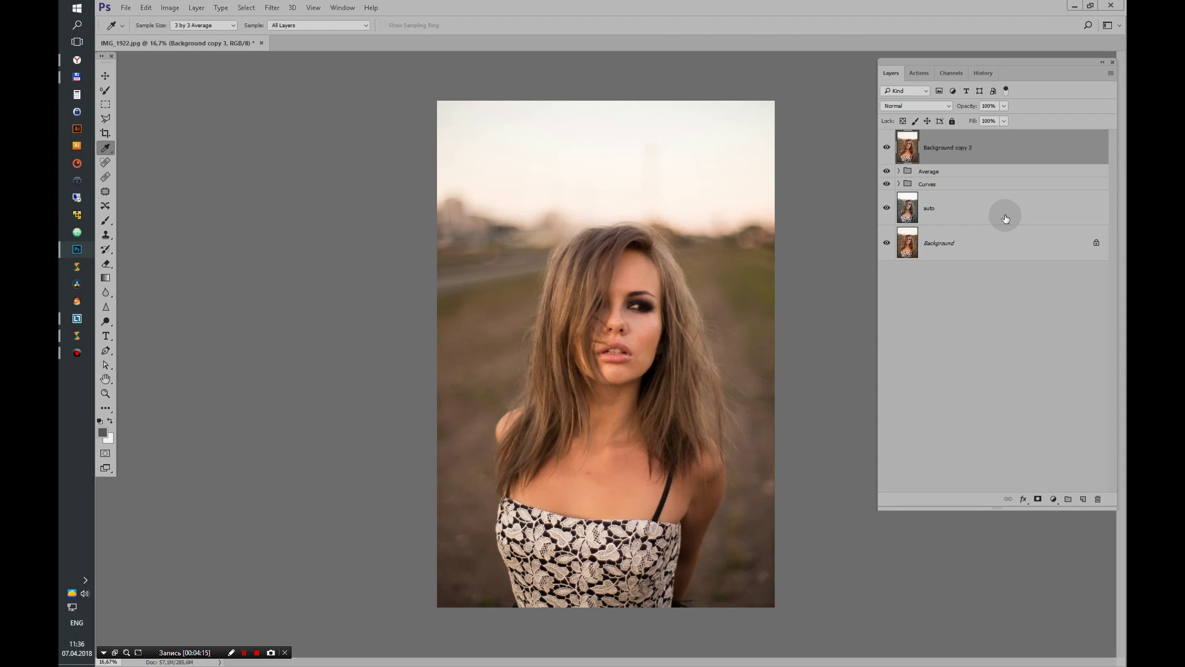
Apply a Camera Raw filter with Temperature -33, Tint -17 and slightly lower exposure.
{"action": "left_click", "coordinate": [272, 8]}
{"action": "left_click", "coordinate": [285, 74]}
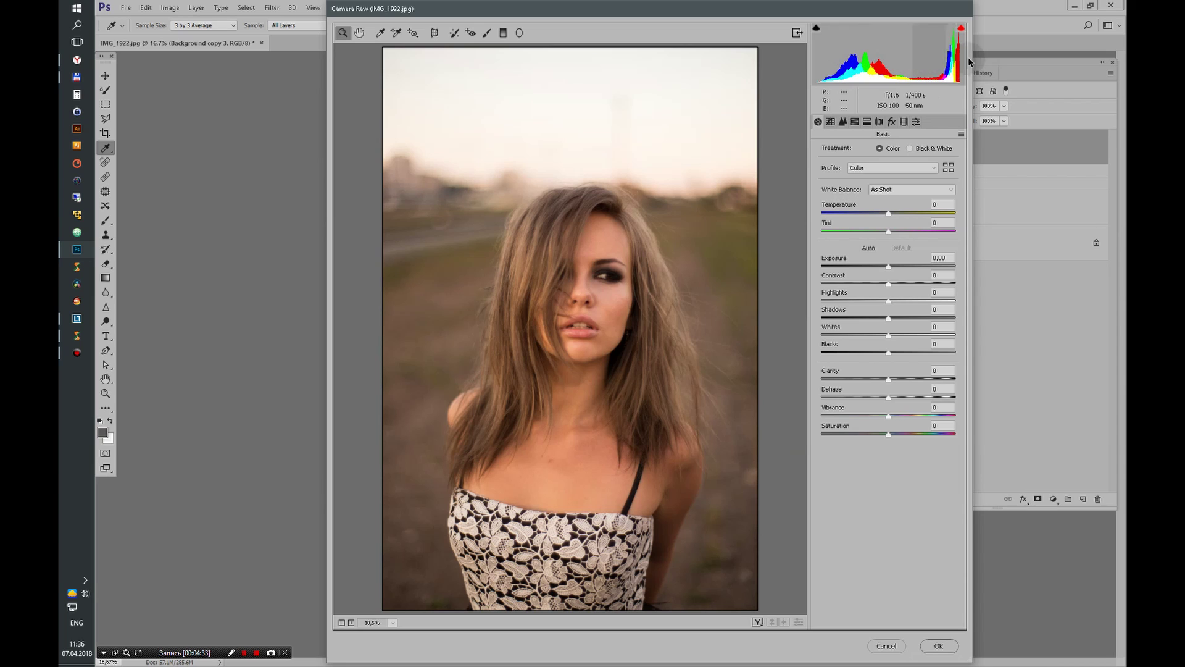
{"action": "mouse_move", "coordinate": [889, 213]}
{"action": "left_mouse_down"}
{"action": "mouse_move", "coordinate": [873, 216]}
{"action": "mouse_move", "coordinate": [877, 240]}
{"action": "mouse_move", "coordinate": [867, 213]}
{"action": "mouse_move", "coordinate": [879, 232]}
{"action": "left_mouse_up"}
{"action": "left_click", "coordinate": [889, 234]}
{"action": "left_click", "coordinate": [868, 213]}
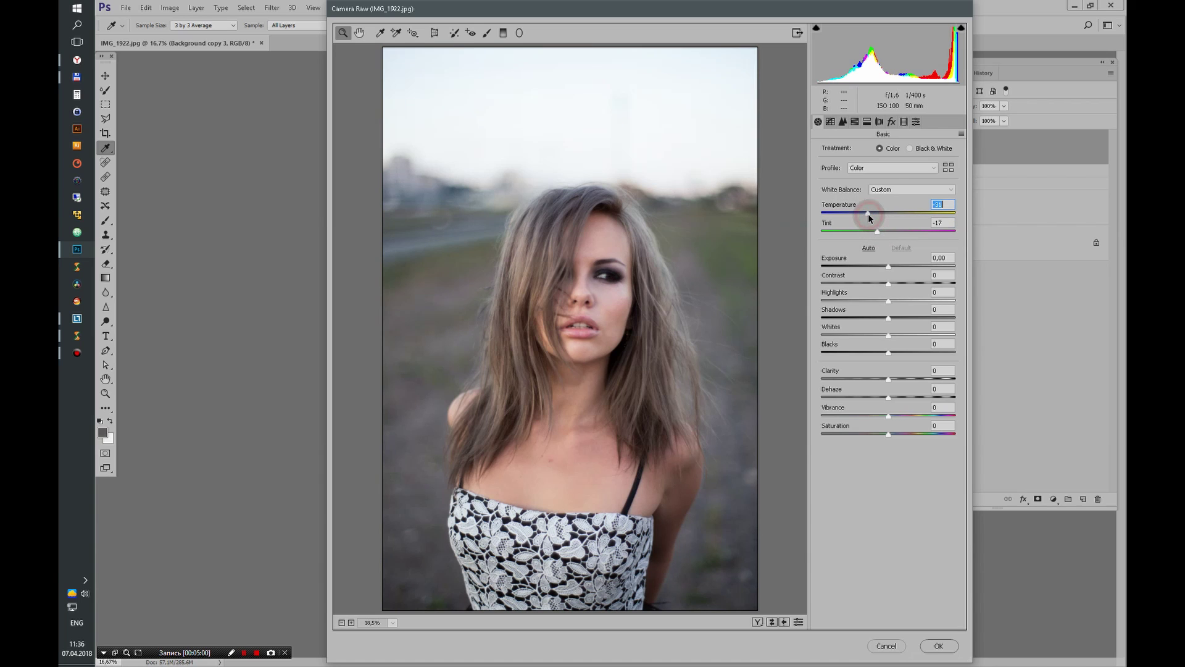
{"action": "left_click_drag", "start_coordinate": [868, 213], "coordinate": [866, 214]}
{"action": "left_click_drag", "start_coordinate": [888, 267], "coordinate": [886, 271]}
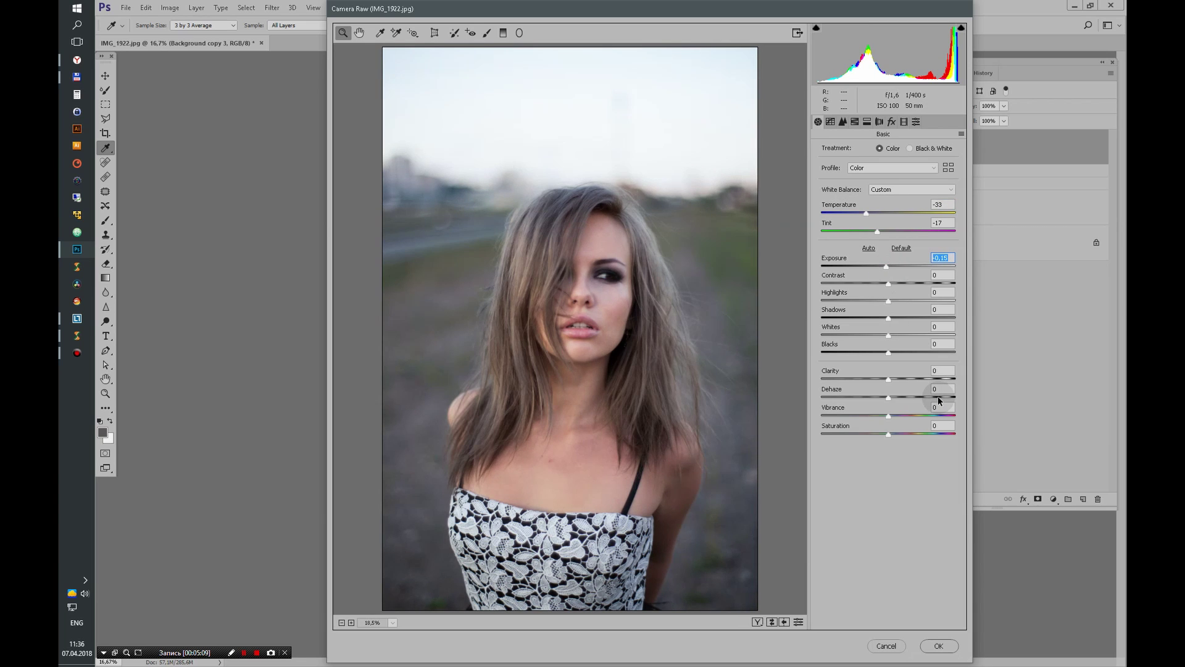
{"action": "left_click", "coordinate": [939, 646]}
{"action": "type", "text": "C"}
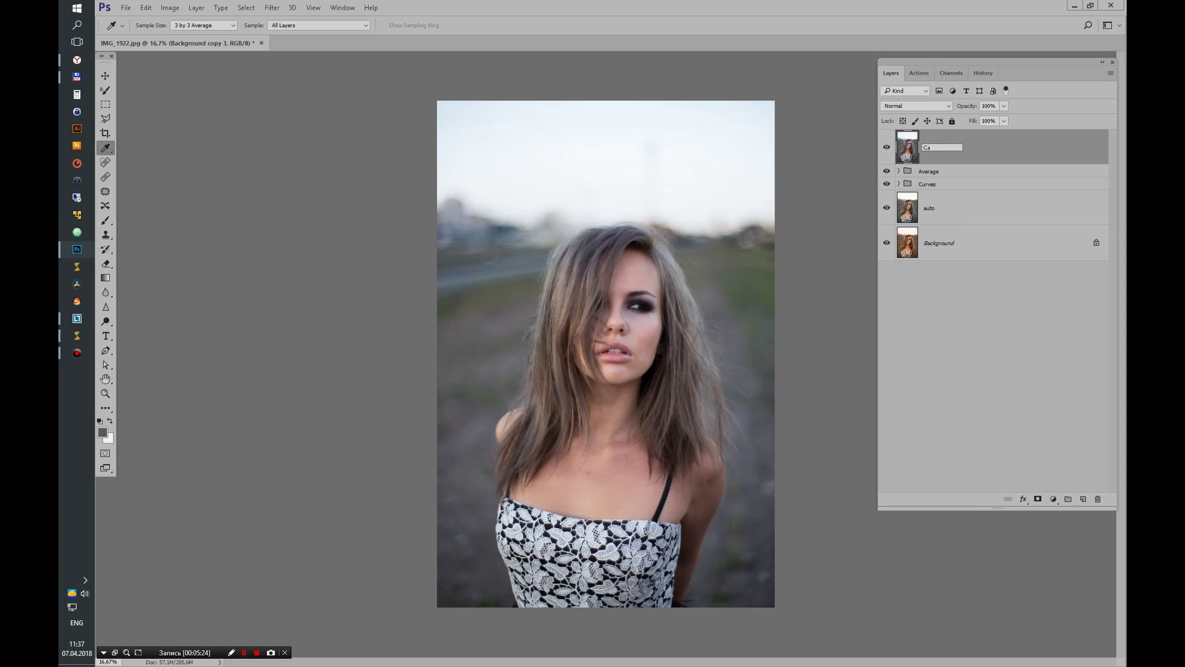
Name the top layer 'Camera Raw', compare it with the auto layer, and leave Camera Raw showing, zoomed in.
{"action": "type", "text": "amera"}
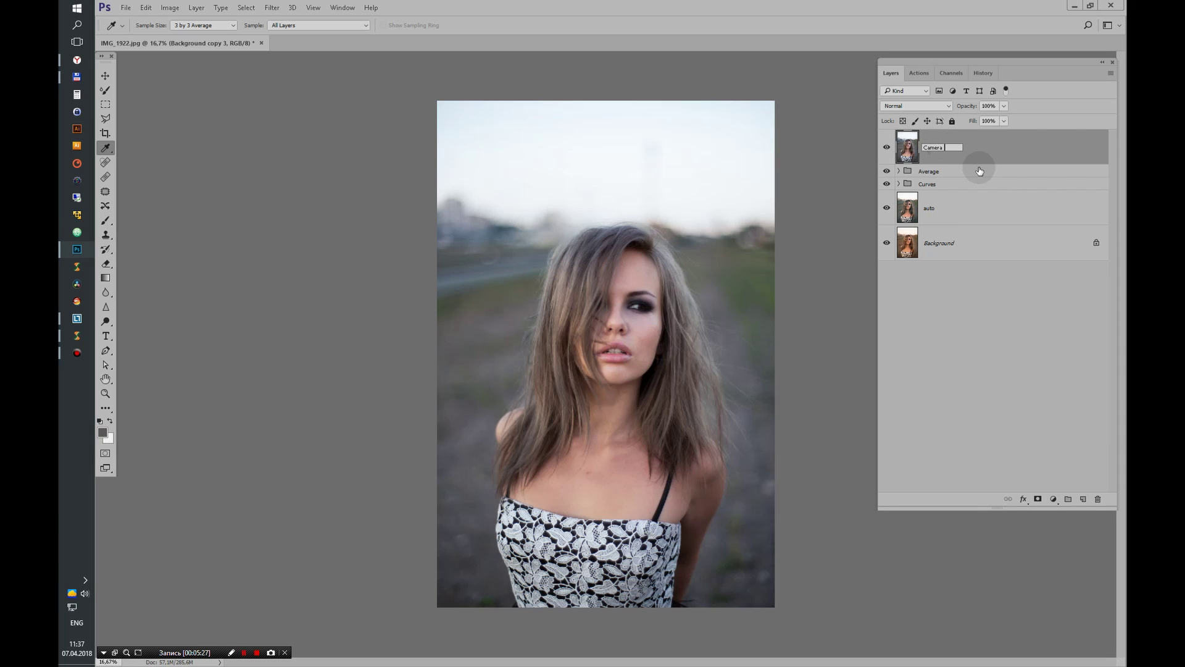
{"action": "type", "text": " Raw"}
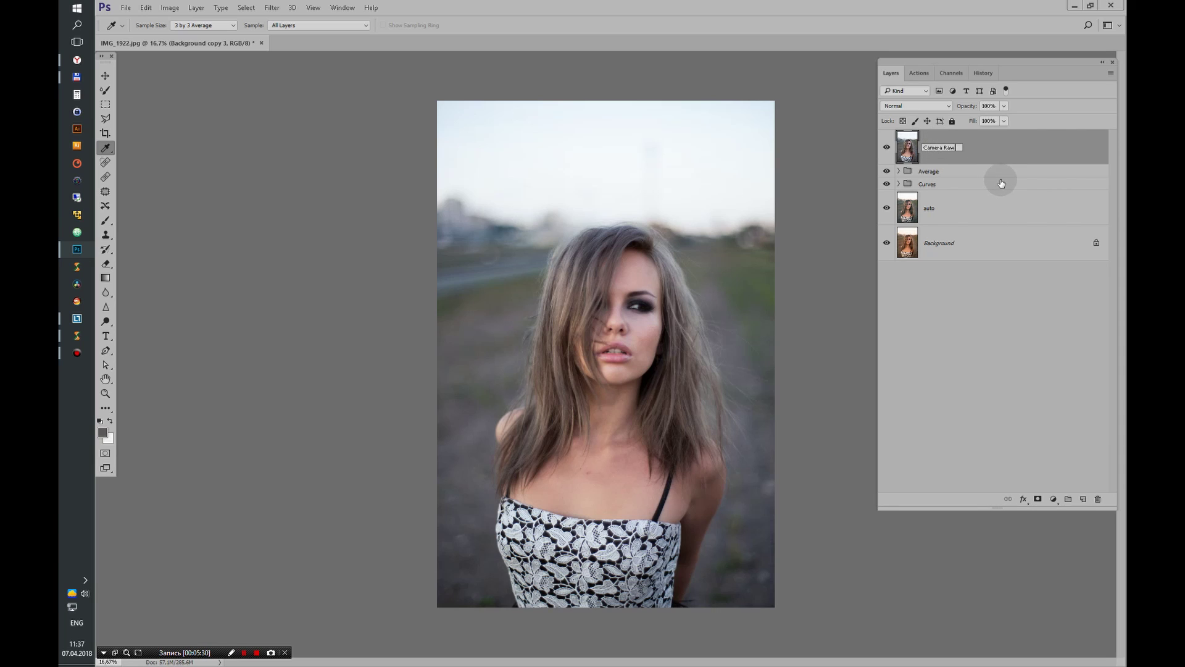
{"action": "key", "text": "Return"}
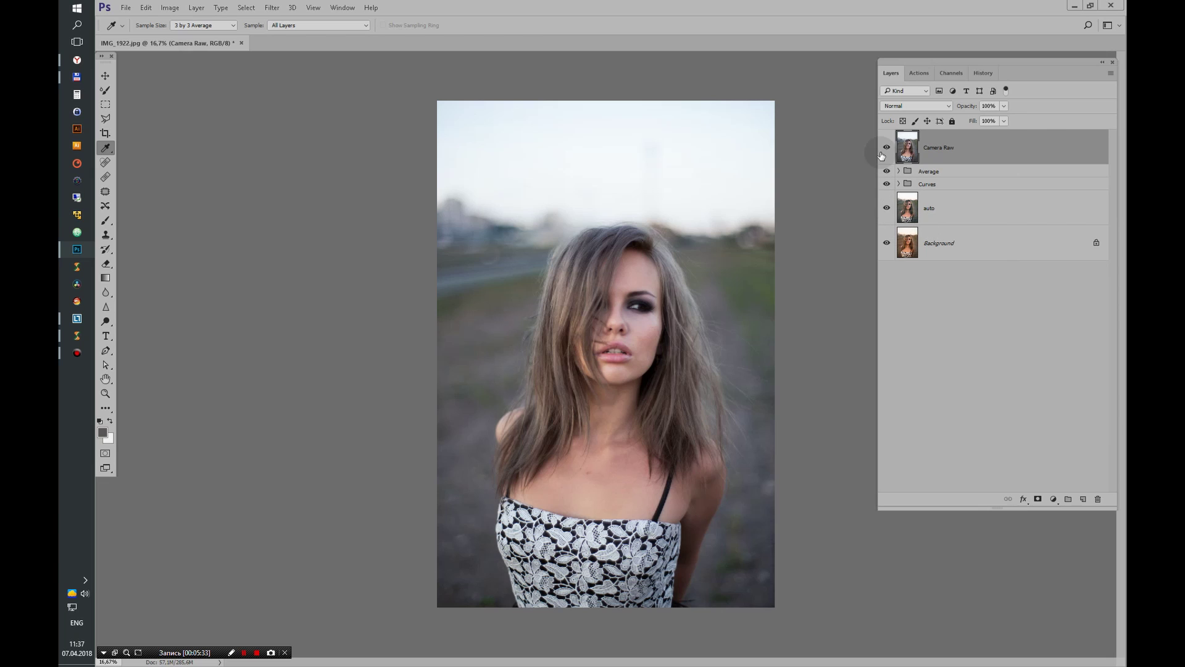
{"action": "left_click", "coordinate": [887, 148]}
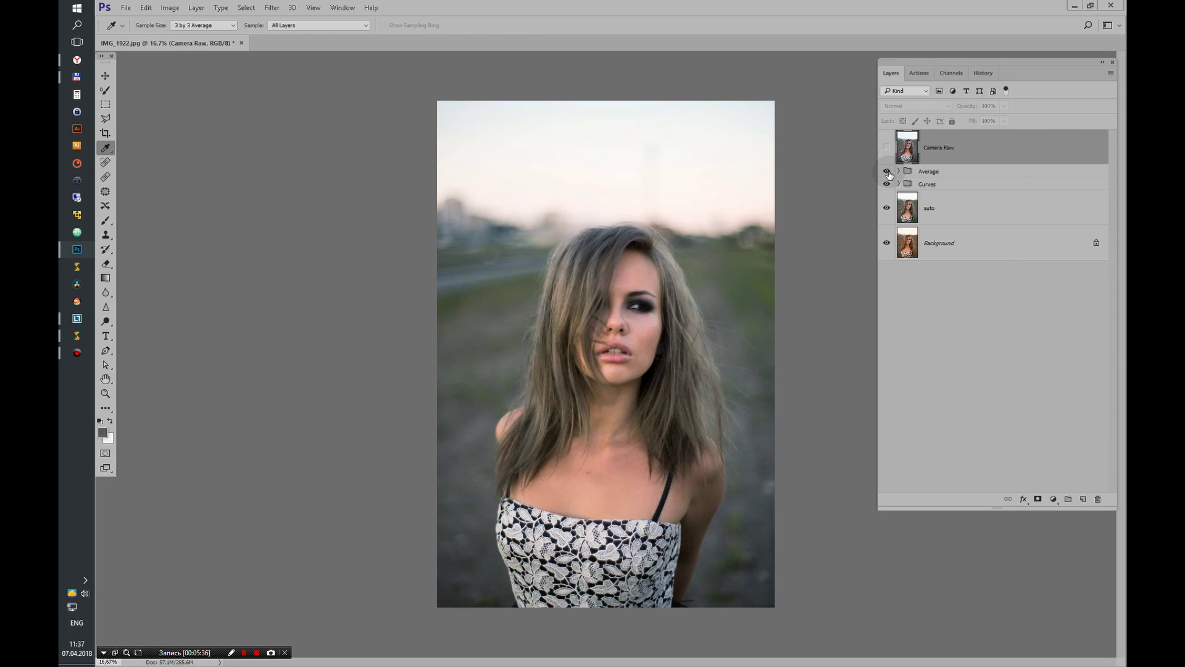
{"action": "left_click", "coordinate": [887, 171]}
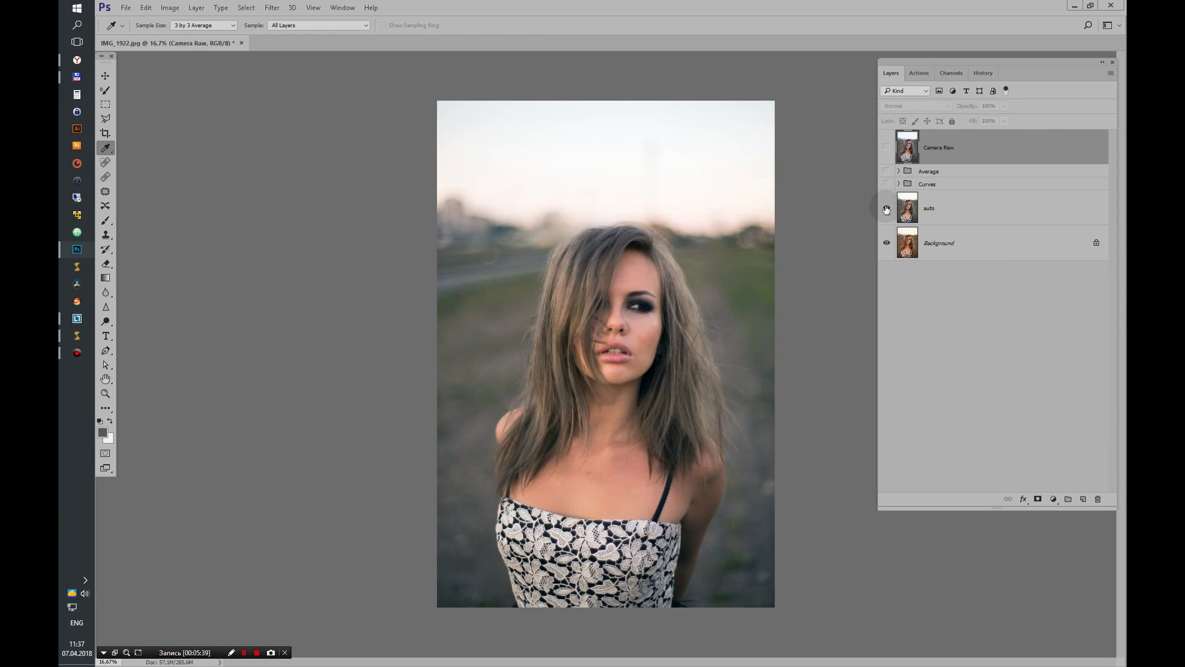
{"action": "left_click", "coordinate": [886, 209]}
{"action": "left_click", "coordinate": [886, 147]}
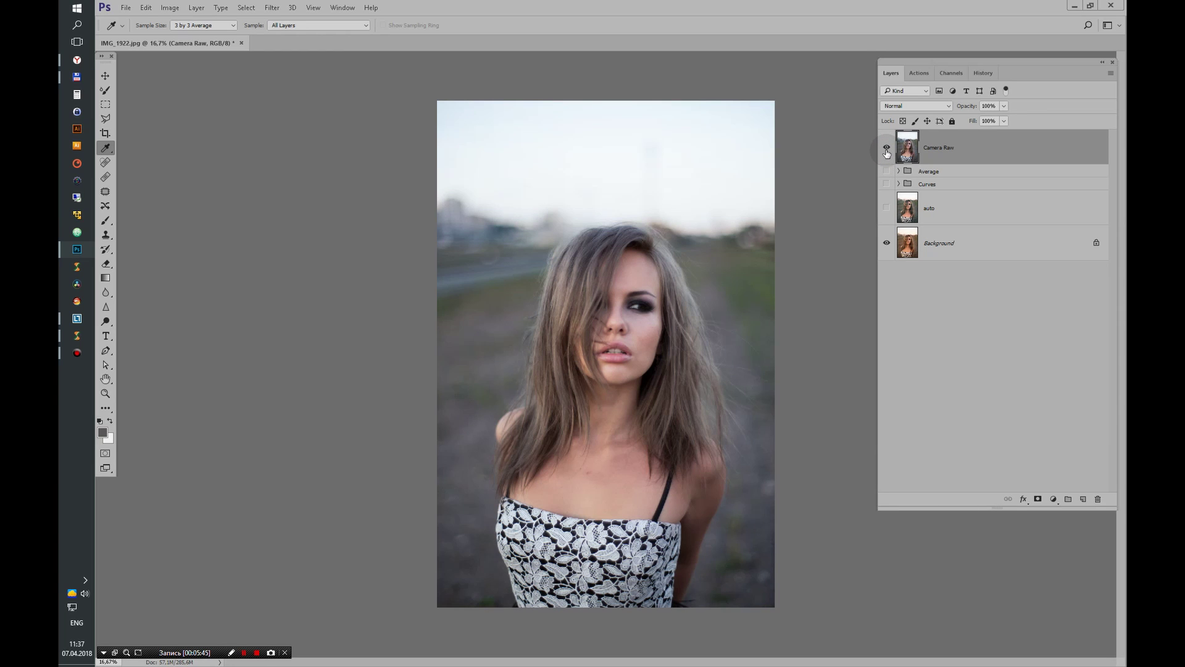
{"action": "left_click", "coordinate": [887, 148]}
{"action": "left_click", "coordinate": [887, 208]}
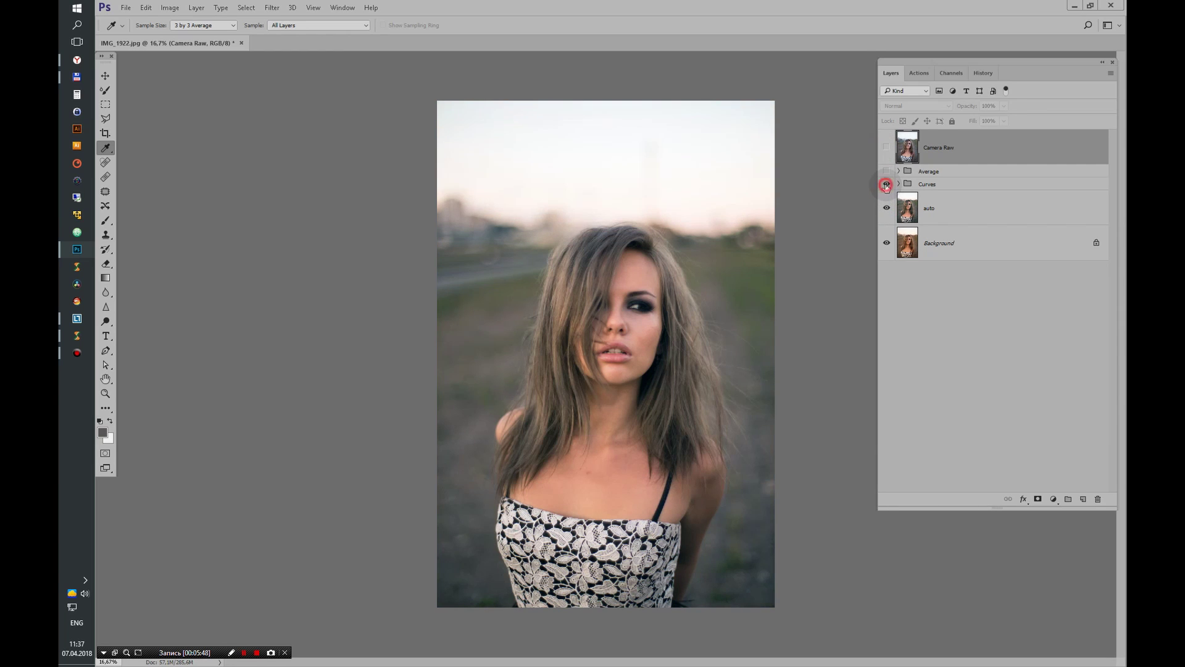
{"action": "left_click", "coordinate": [886, 148]}
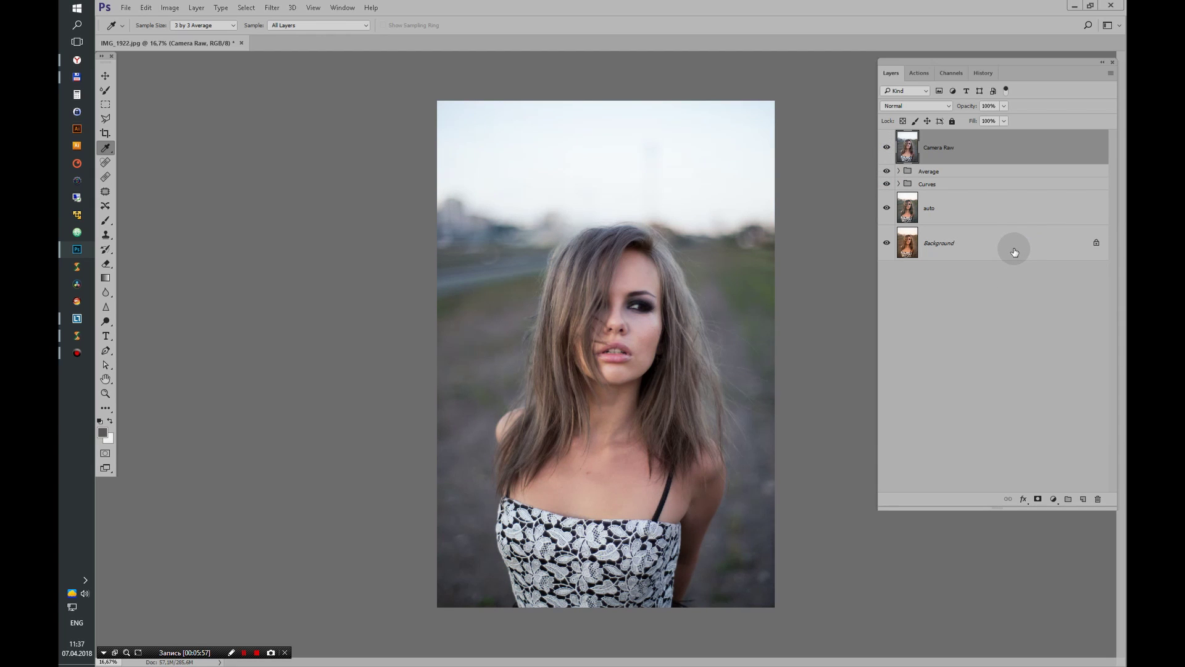
{"action": "key", "text": "ctrl+plus"}
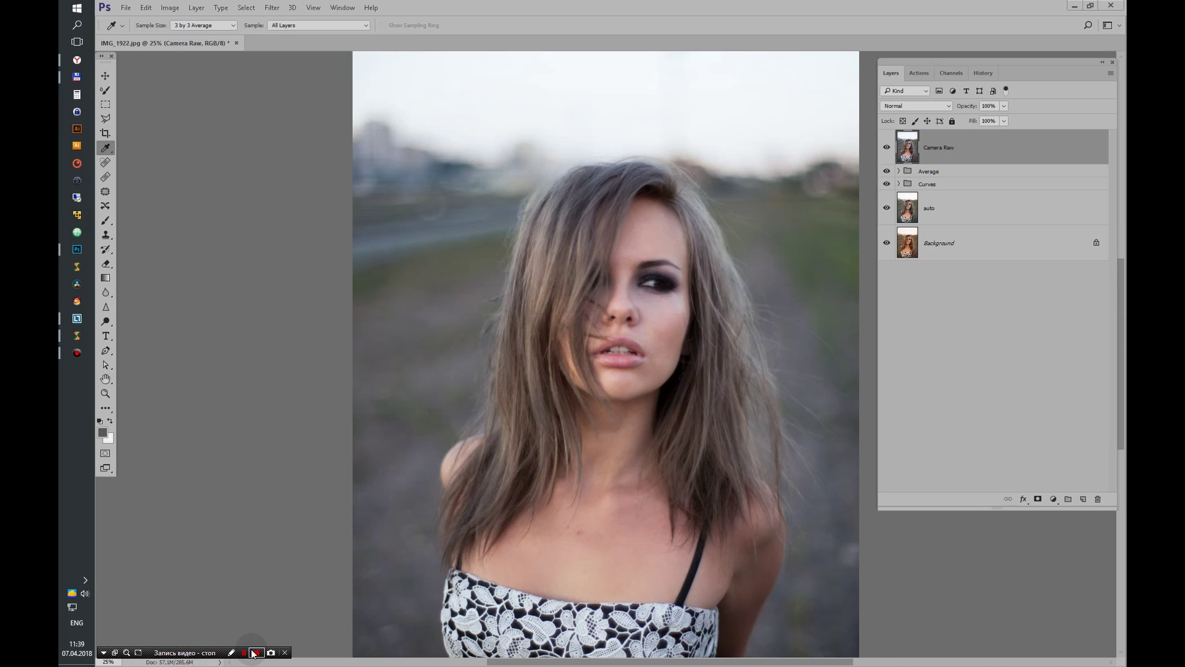
Search Google for 'white balance' and show the image results.
{"action": "left_click", "coordinate": [77, 60]}
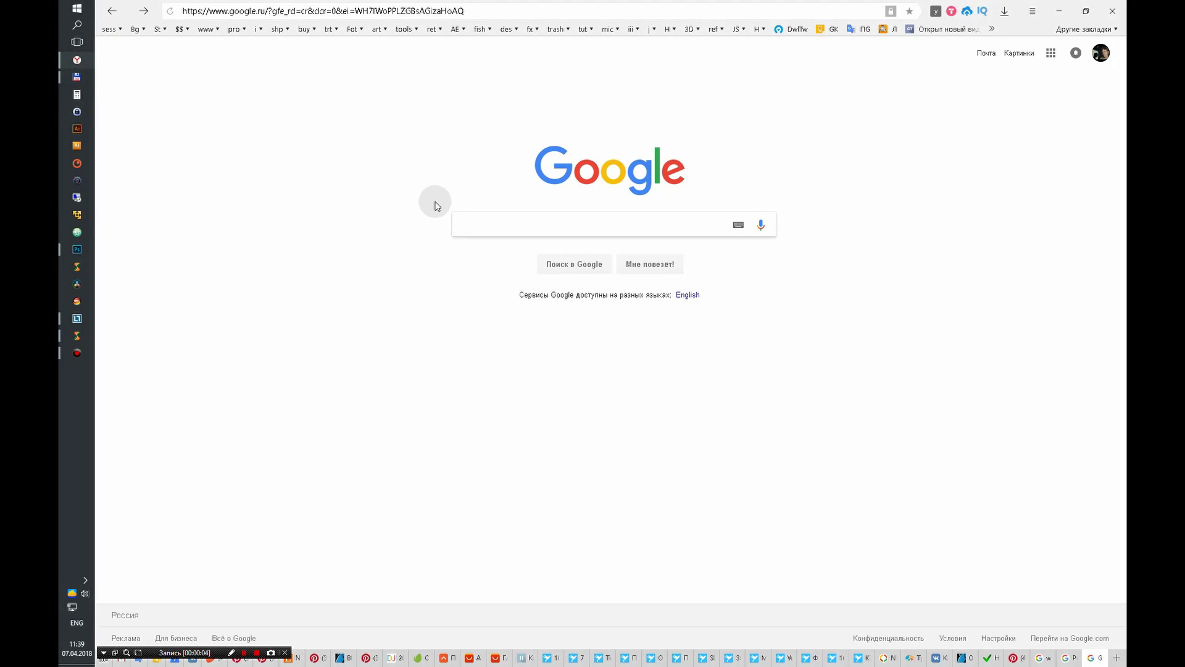
{"action": "type", "text": "w"}
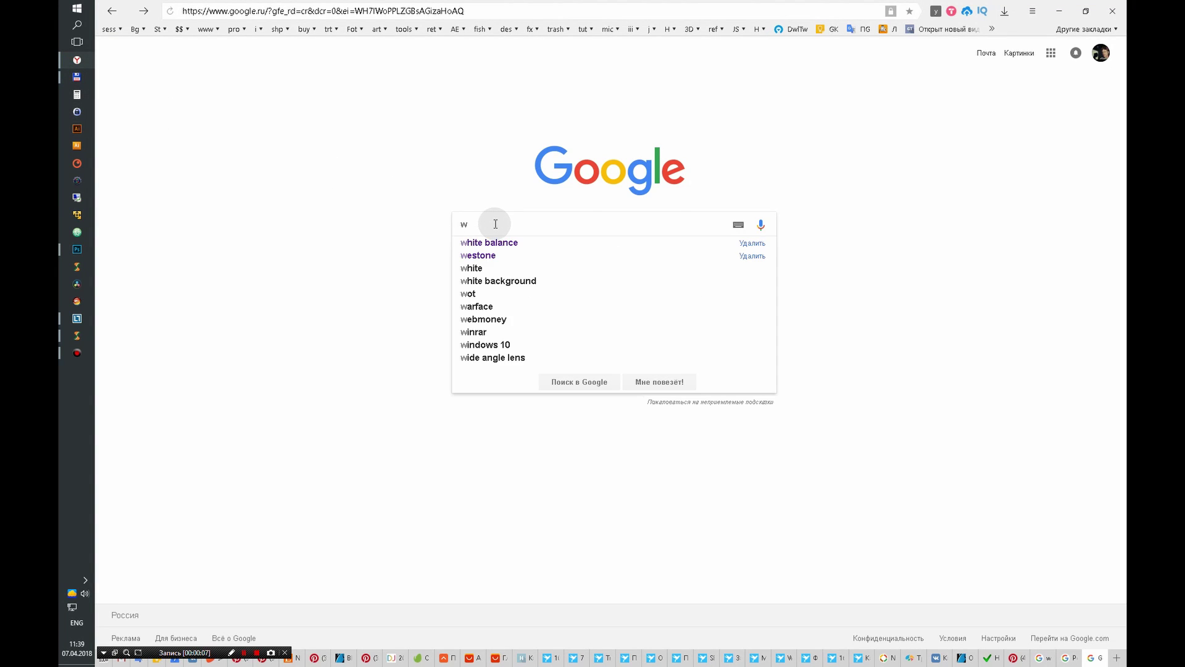
{"action": "left_click", "coordinate": [493, 242]}
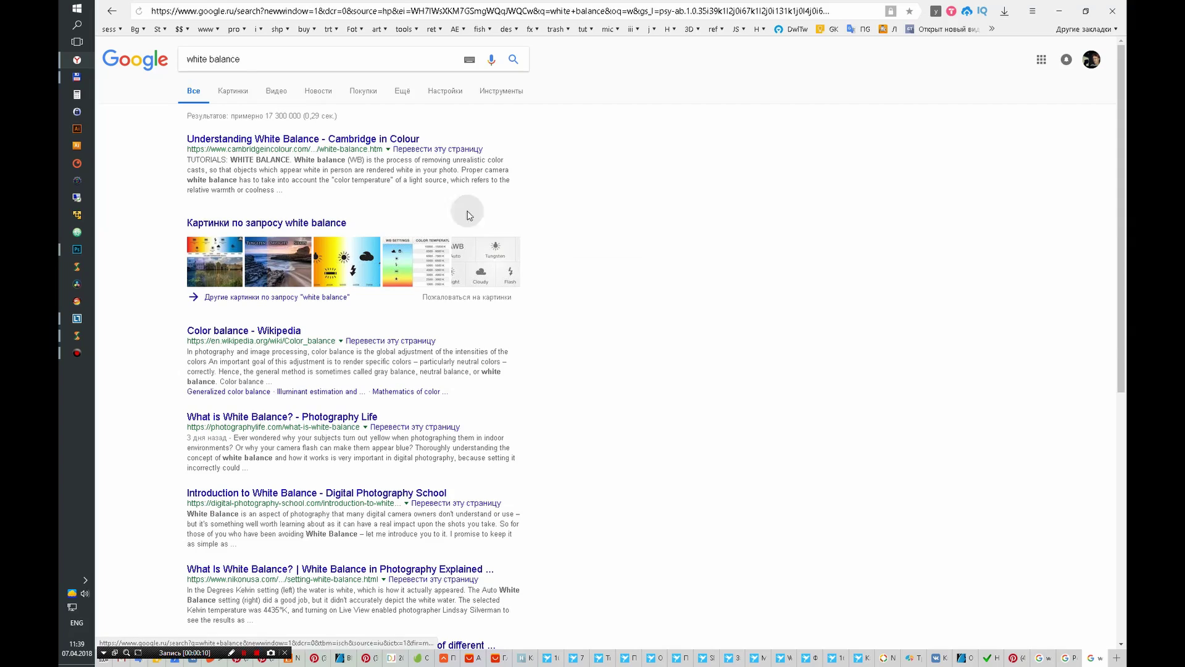
{"action": "left_click", "coordinate": [238, 94]}
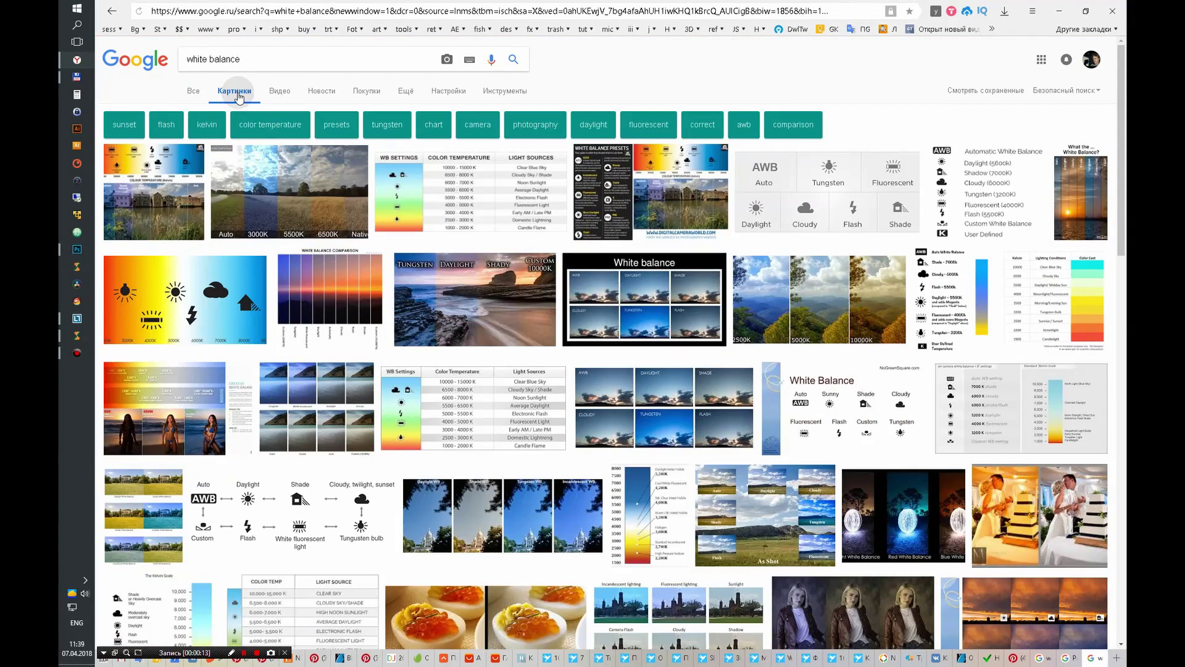
Open the elderly couple's before-and-after photo at full size, then return to Photoshop.
{"action": "scroll", "coordinate": [719, 403], "scroll_direction": "down", "scroll_amount": 1}
{"action": "scroll", "coordinate": [716, 402], "scroll_direction": "down", "scroll_amount": 3}
{"action": "scroll", "coordinate": [713, 402], "scroll_direction": "down", "scroll_amount": 2}
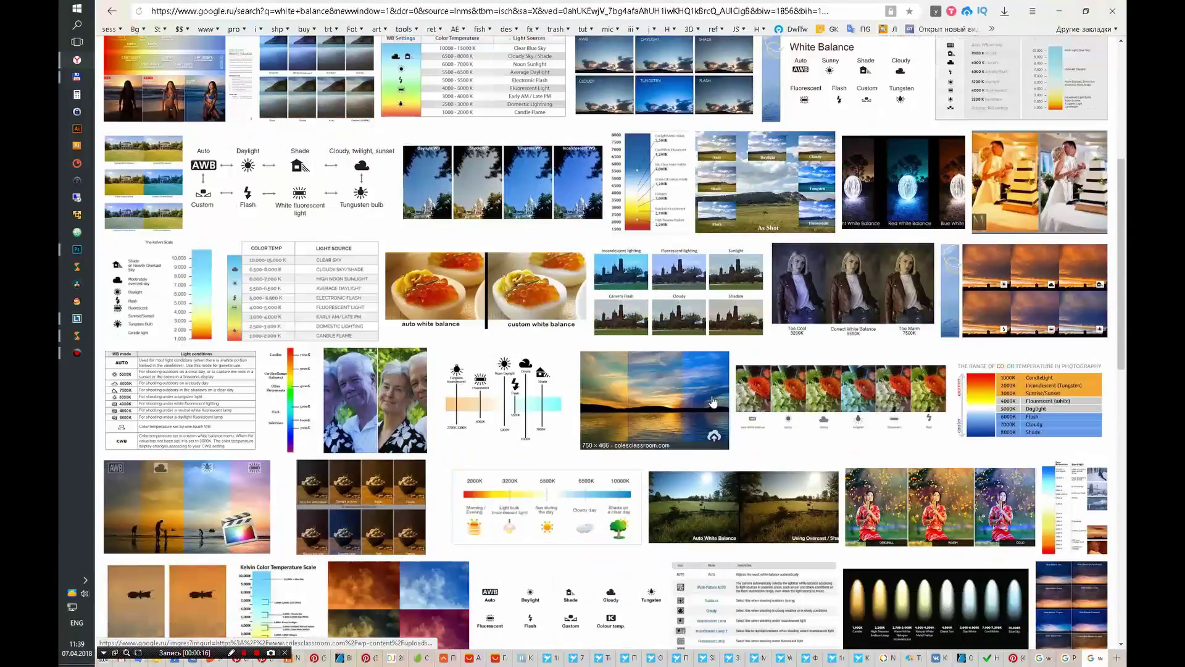
{"action": "left_click", "coordinate": [386, 340]}
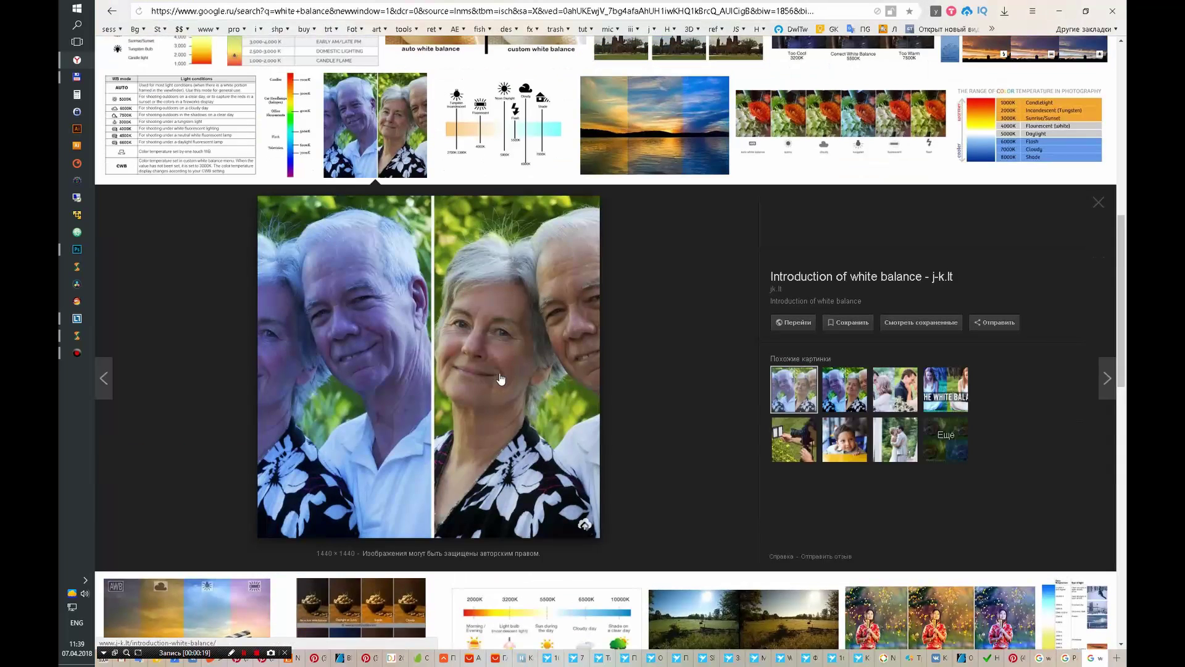
{"action": "left_click", "coordinate": [830, 402]}
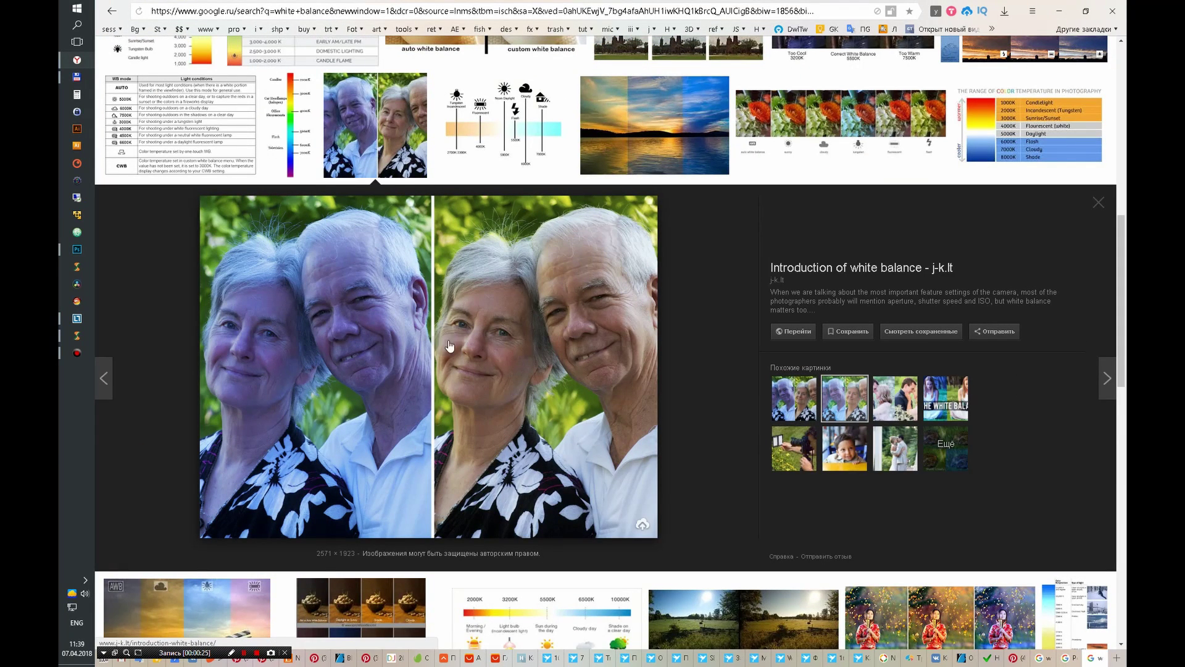
{"action": "left_click", "coordinate": [76, 249]}
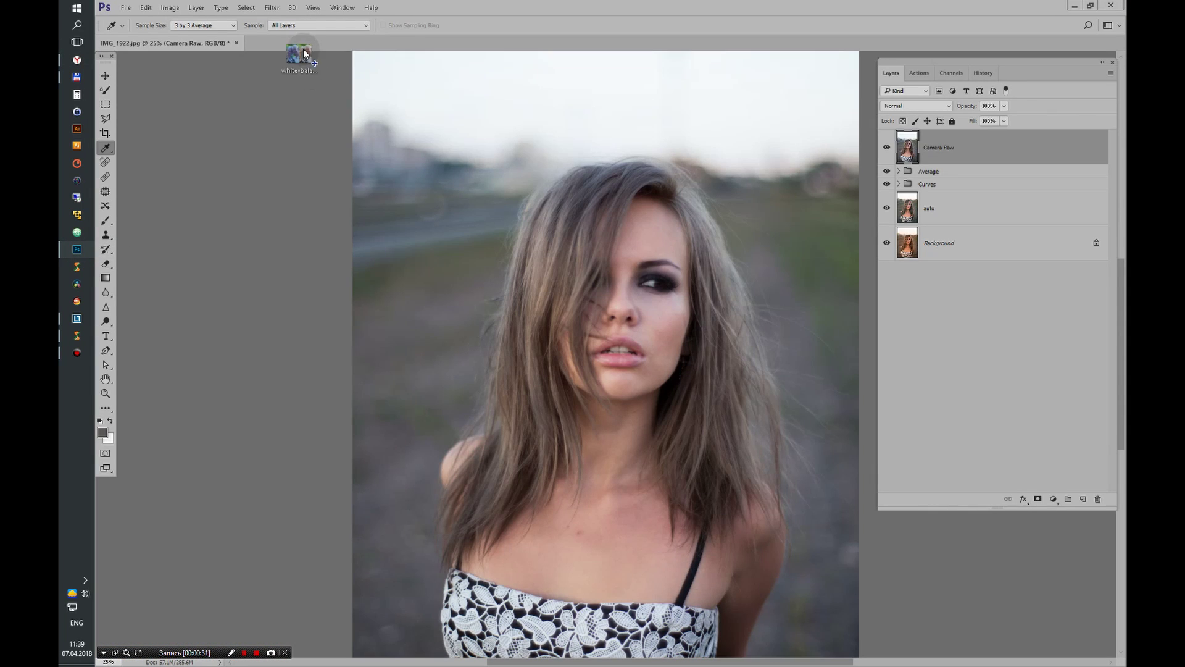
Open white-balance.jpg in Photoshop, keeping its embedded Adobe RGB (1998) profile.
{"action": "left_click_drag", "start_coordinate": [457, 190], "coordinate": [302, 44]}
{"action": "left_click", "coordinate": [581, 227]}
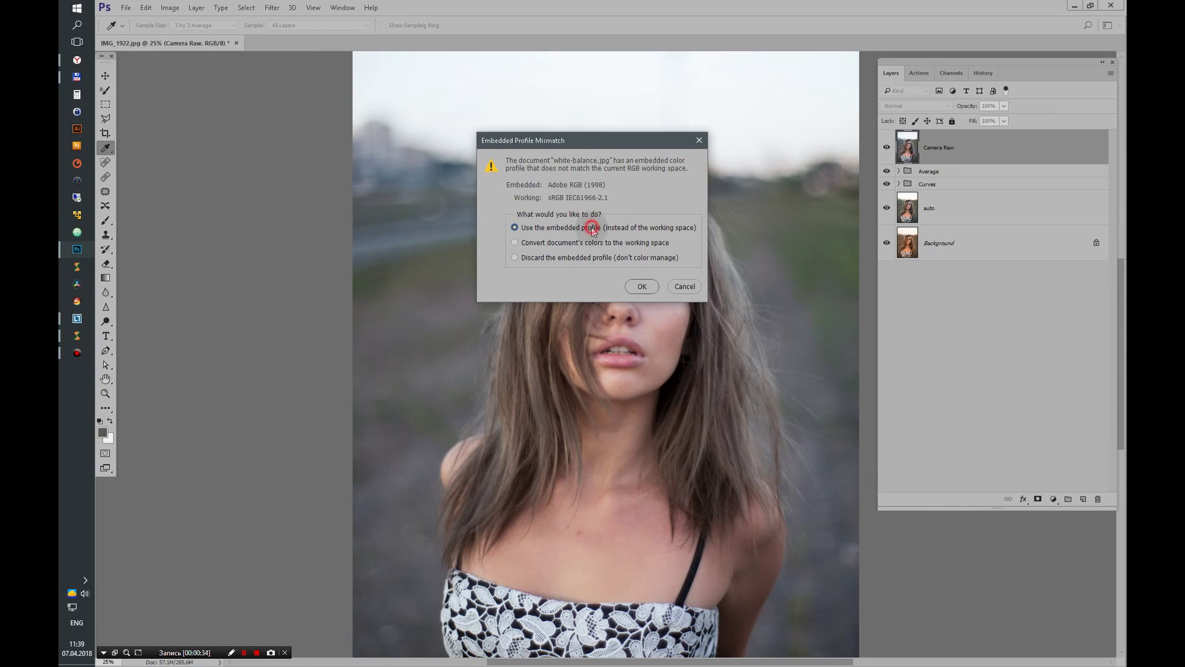
{"action": "left_click", "coordinate": [640, 287]}
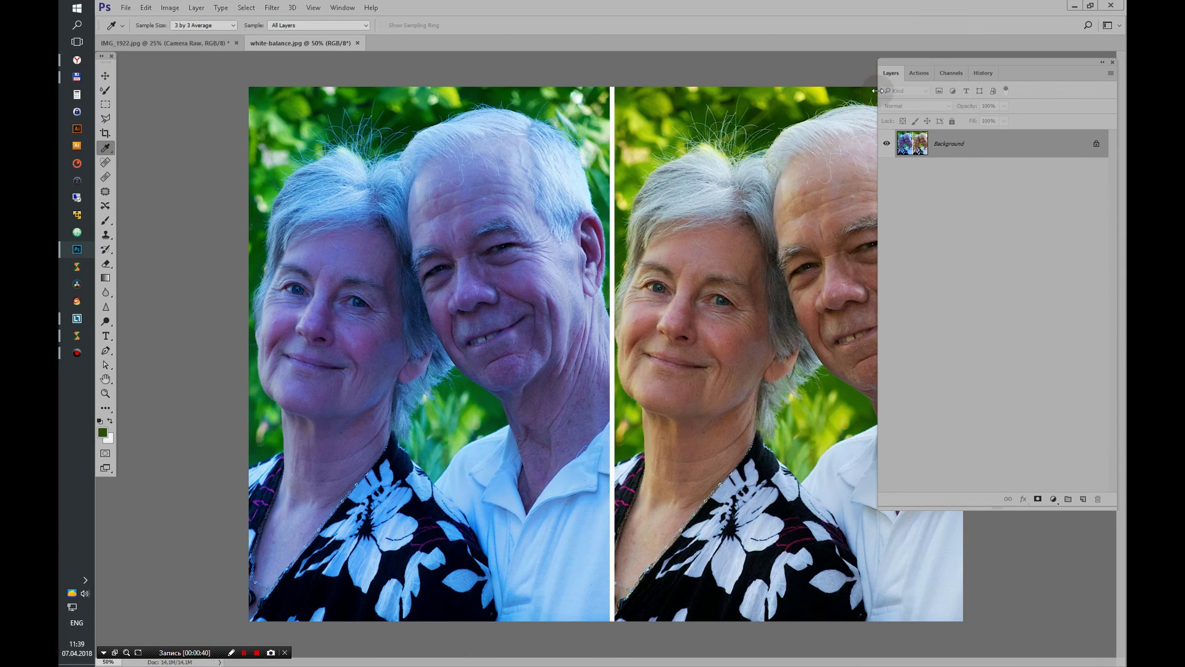
{"action": "left_click_drag", "start_coordinate": [877, 91], "coordinate": [956, 91]}
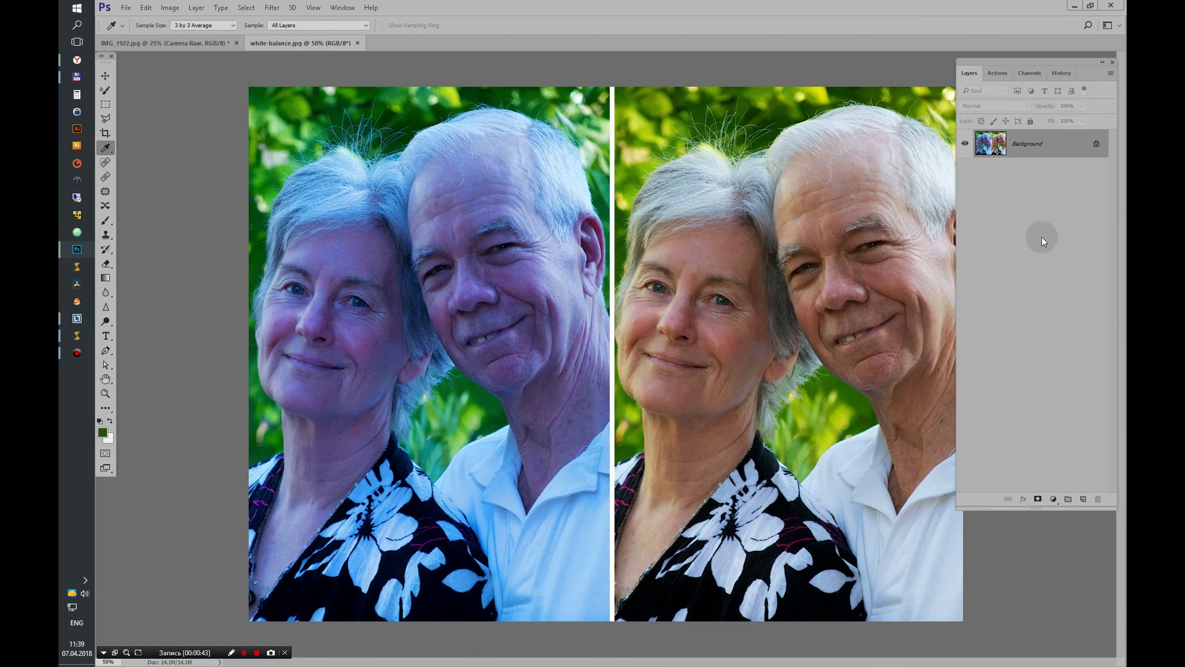
Copy the bluish left half onto a new layer and apply Auto Color to it.
{"action": "left_click", "coordinate": [106, 105]}
{"action": "mouse_move", "coordinate": [235, 80]}
{"action": "left_mouse_down"}
{"action": "mouse_move", "coordinate": [392, 332]}
{"action": "mouse_move", "coordinate": [613, 636]}
{"action": "left_mouse_up"}
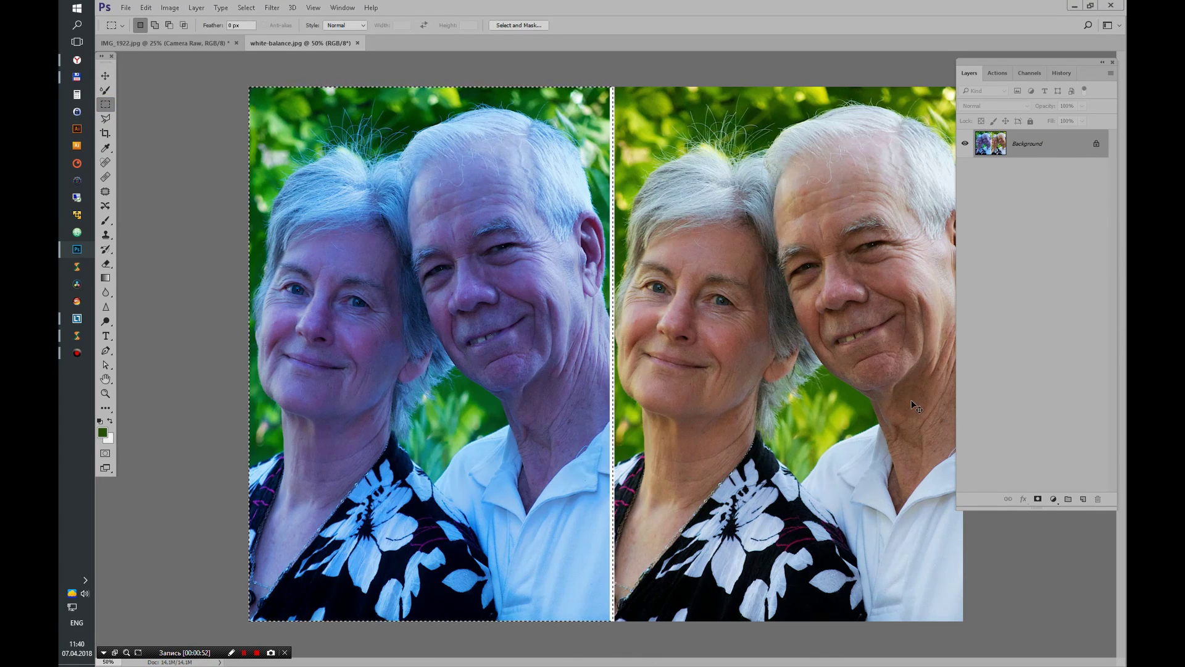
{"action": "key", "text": "ctrl+j"}
{"action": "left_click", "coordinate": [170, 7]}
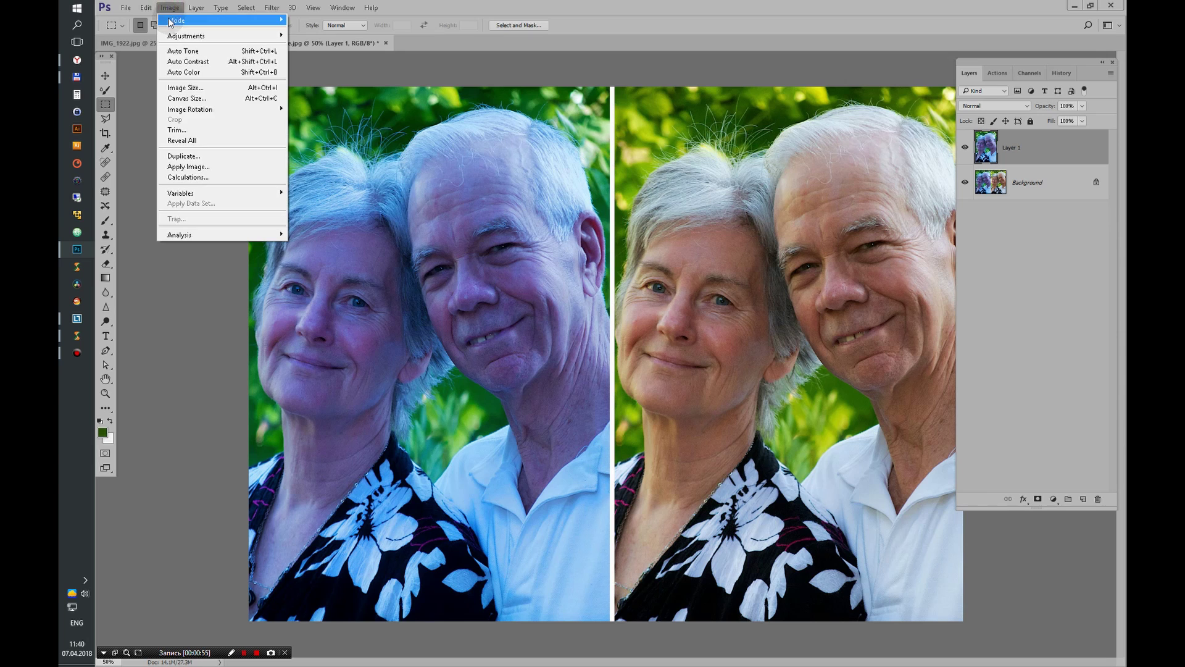
{"action": "left_click", "coordinate": [193, 72]}
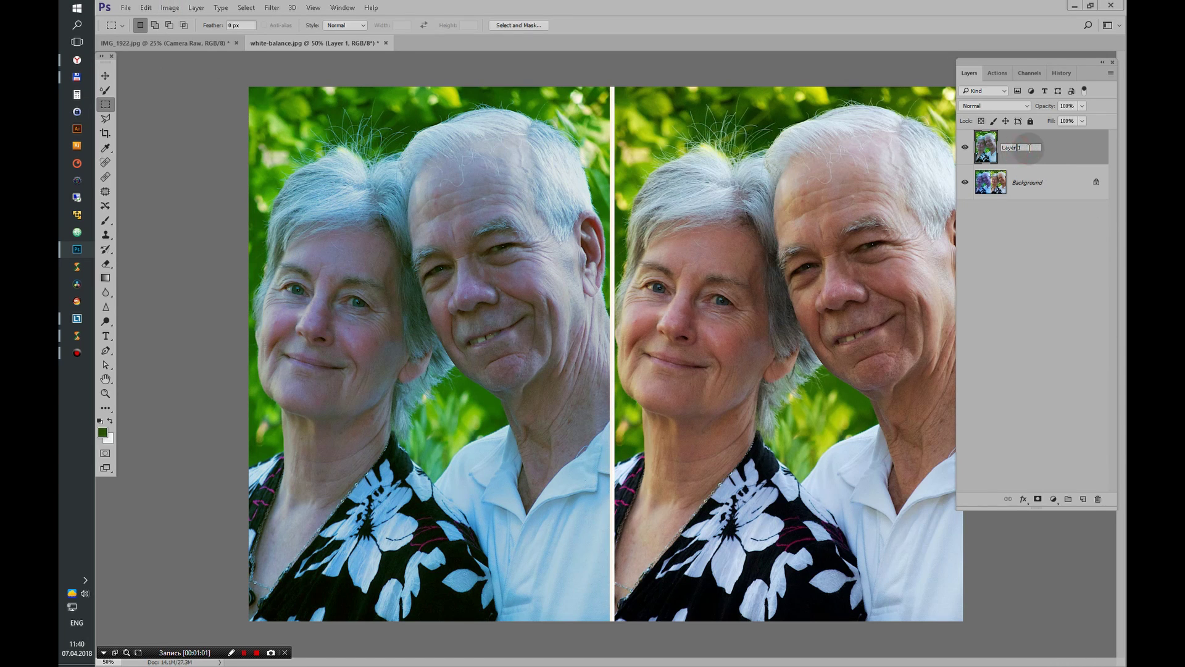
Rename the corrected layer 'Auto', then reselect the left half on Background.
{"action": "type", "text": "Ato"}
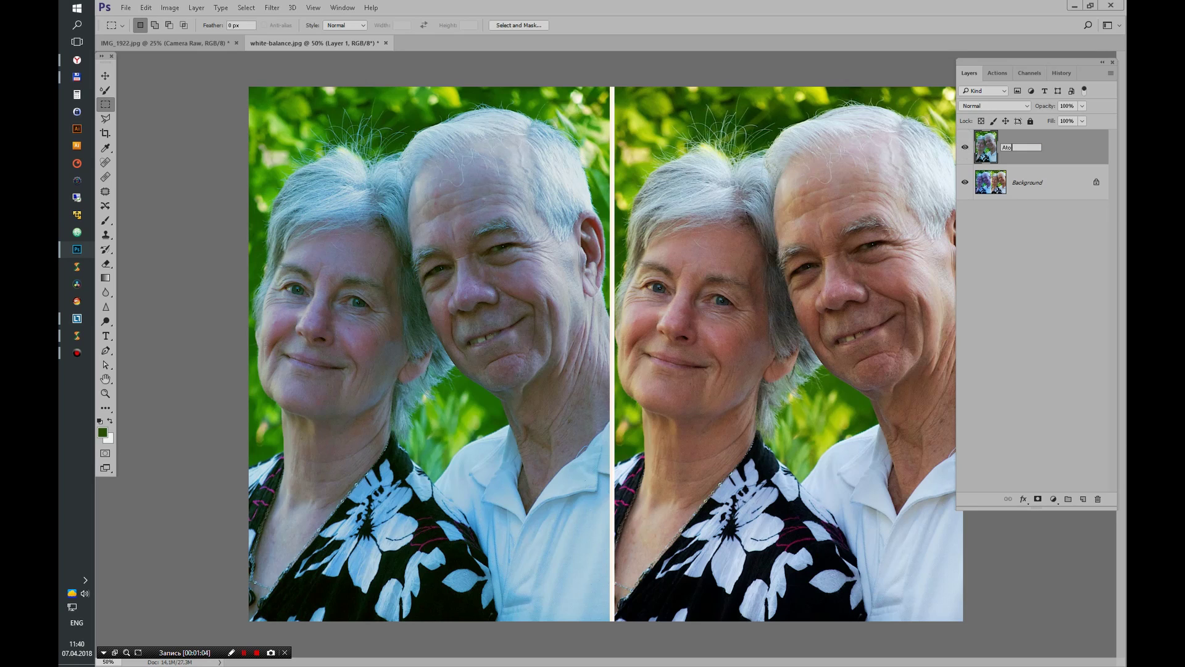
{"action": "key", "text": "Left"}
{"action": "key", "text": "Left"}
{"action": "type", "text": "u"}
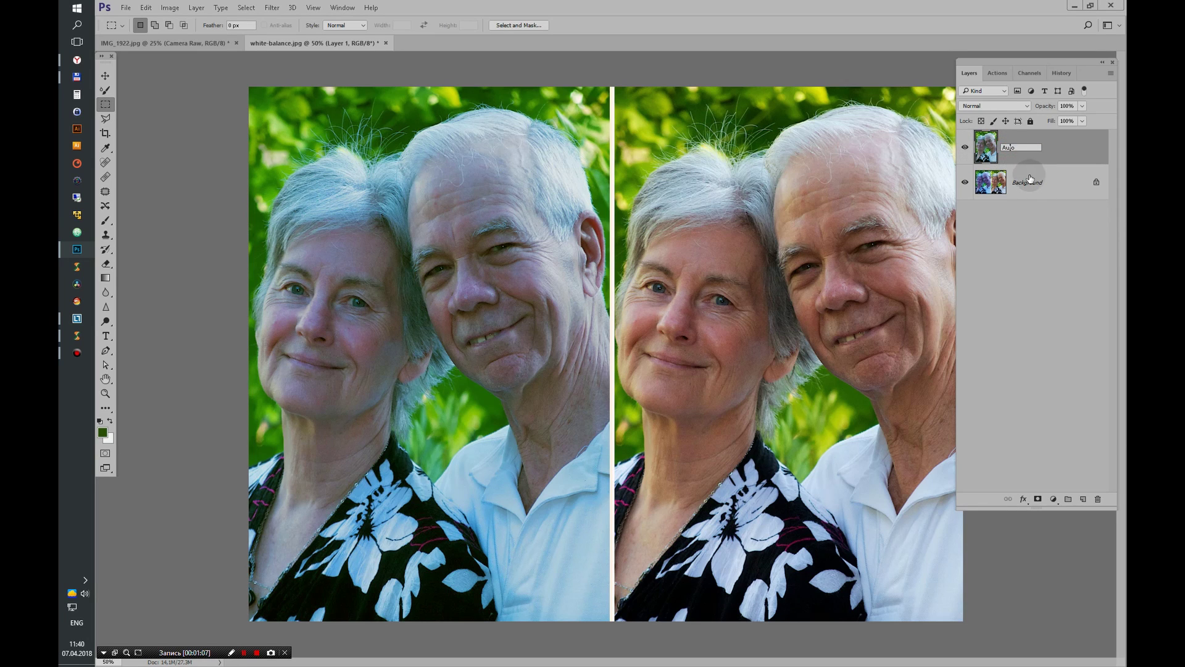
{"action": "left_click", "coordinate": [989, 183]}
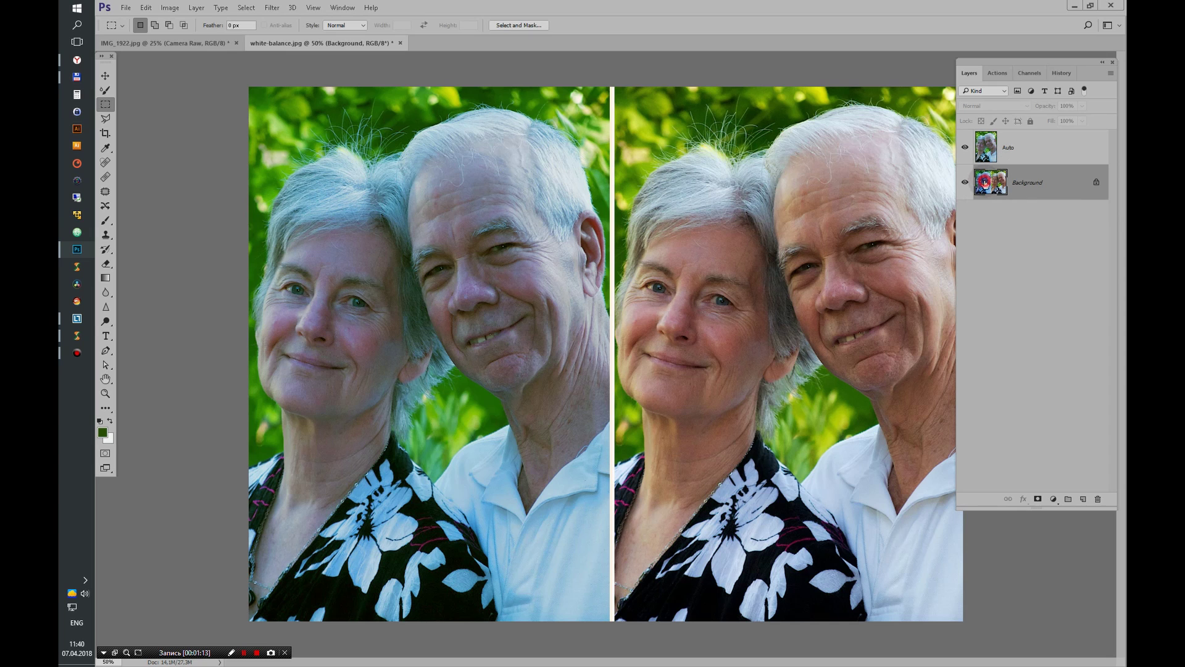
{"action": "left_click_drag", "start_coordinate": [210, 83], "coordinate": [613, 624]}
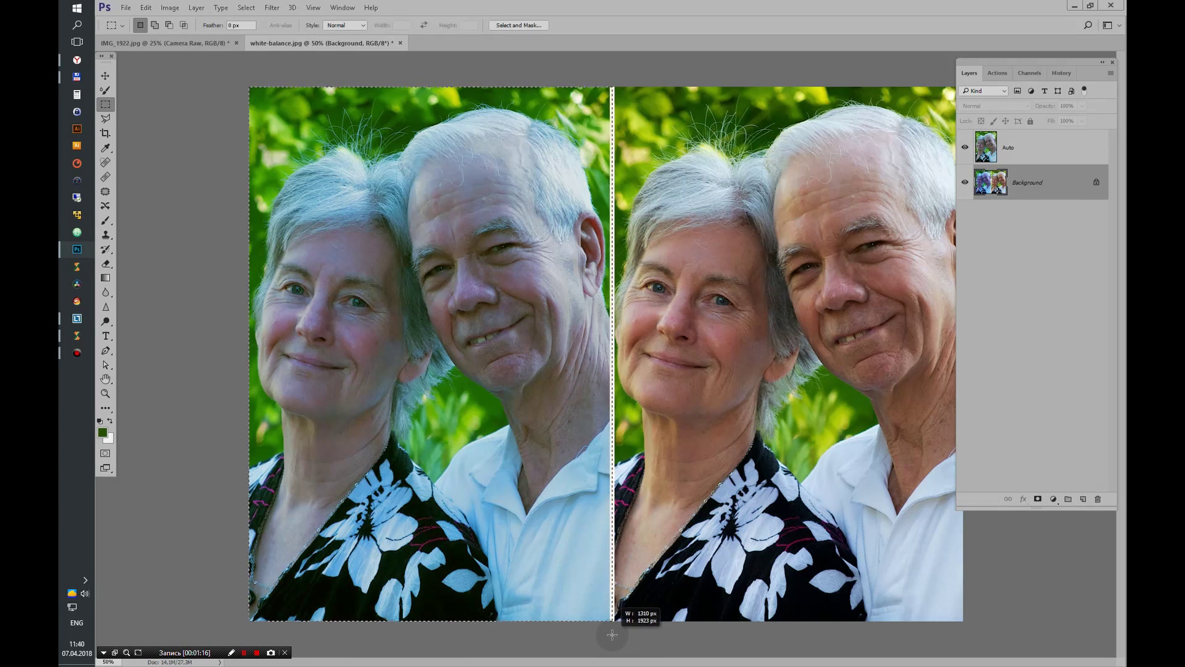
Place a Layer 1 copy on top and clip a new Curves adjustment to it.
{"action": "key", "text": "ctrl+j"}
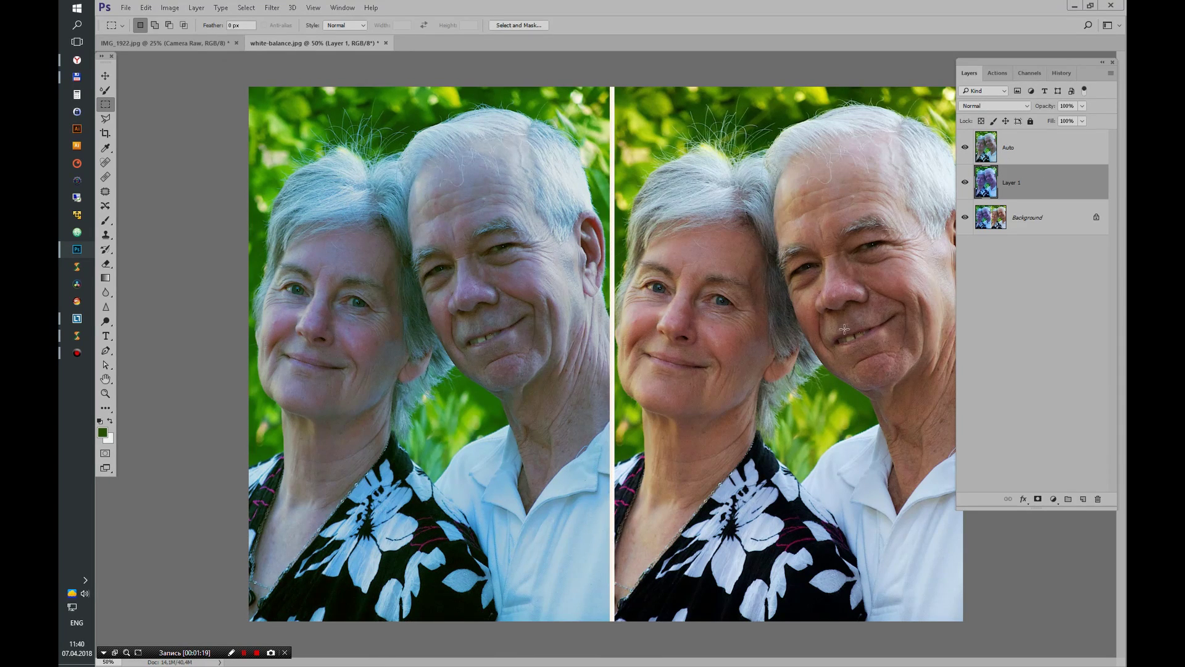
{"action": "key", "text": "ctrl+j"}
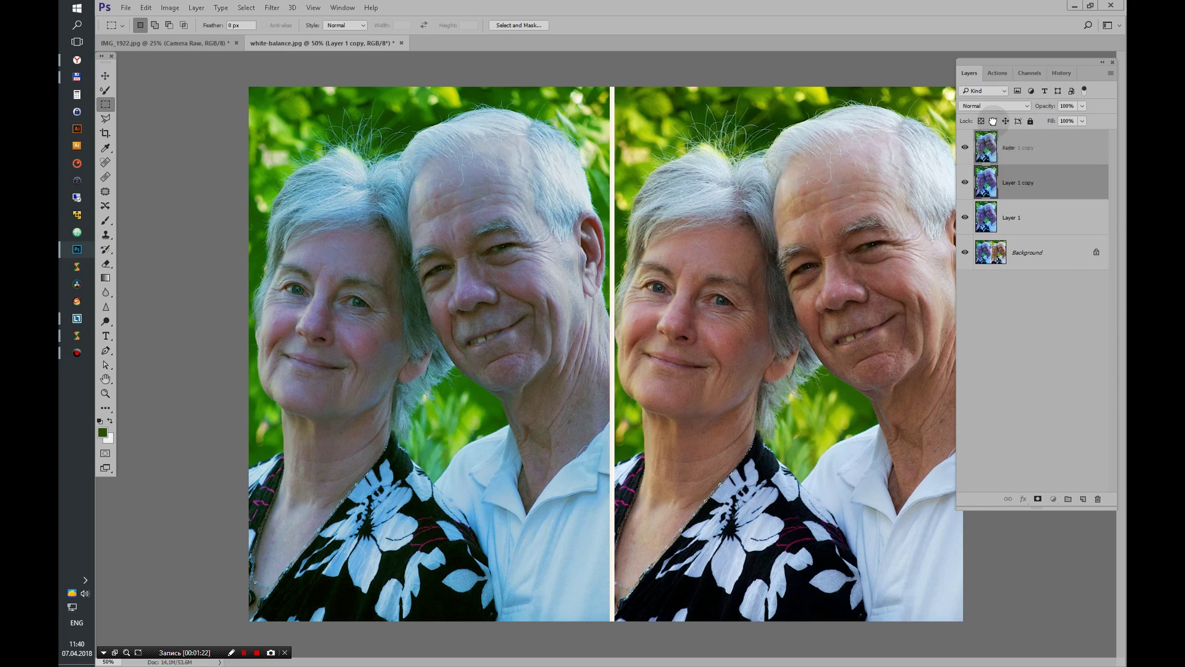
{"action": "left_click_drag", "start_coordinate": [985, 182], "coordinate": [993, 129]}
{"action": "left_click", "coordinate": [1050, 497]}
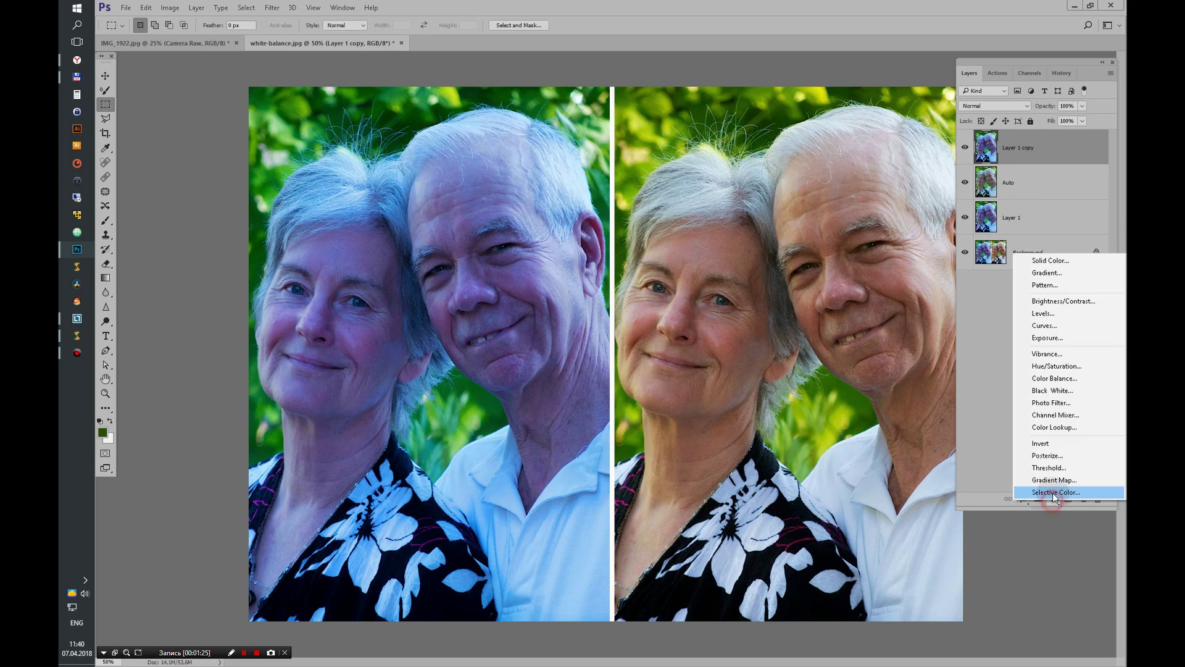
{"action": "left_click", "coordinate": [1062, 327]}
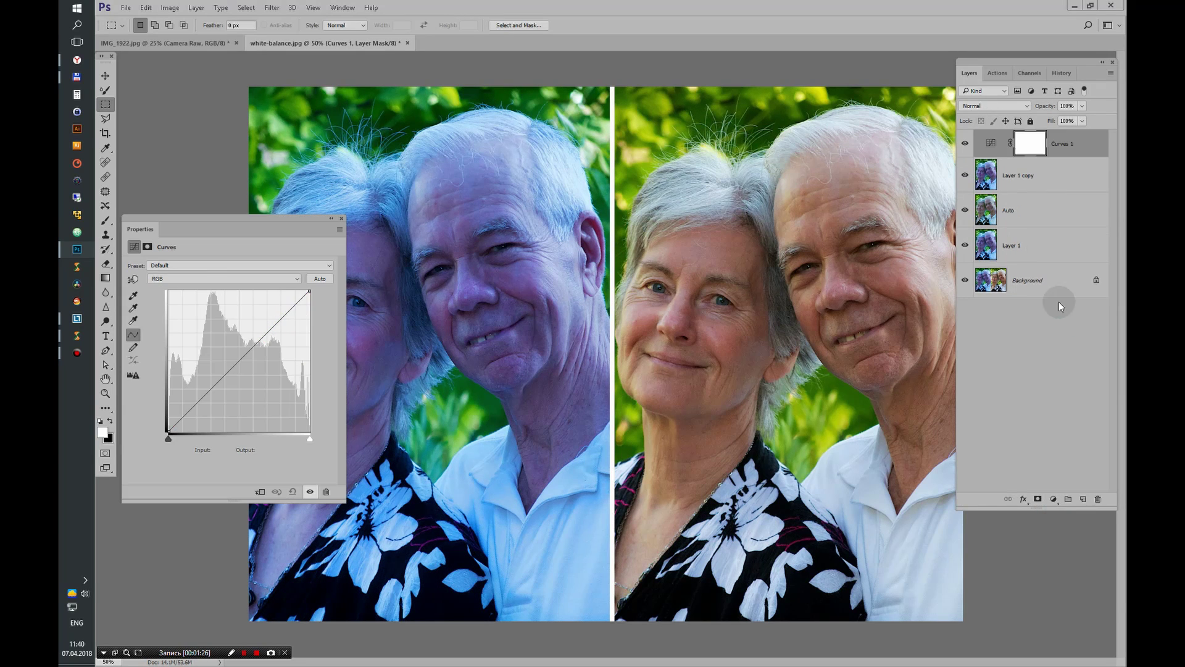
{"action": "left_click", "coordinate": [1003, 160], "text": "alt"}
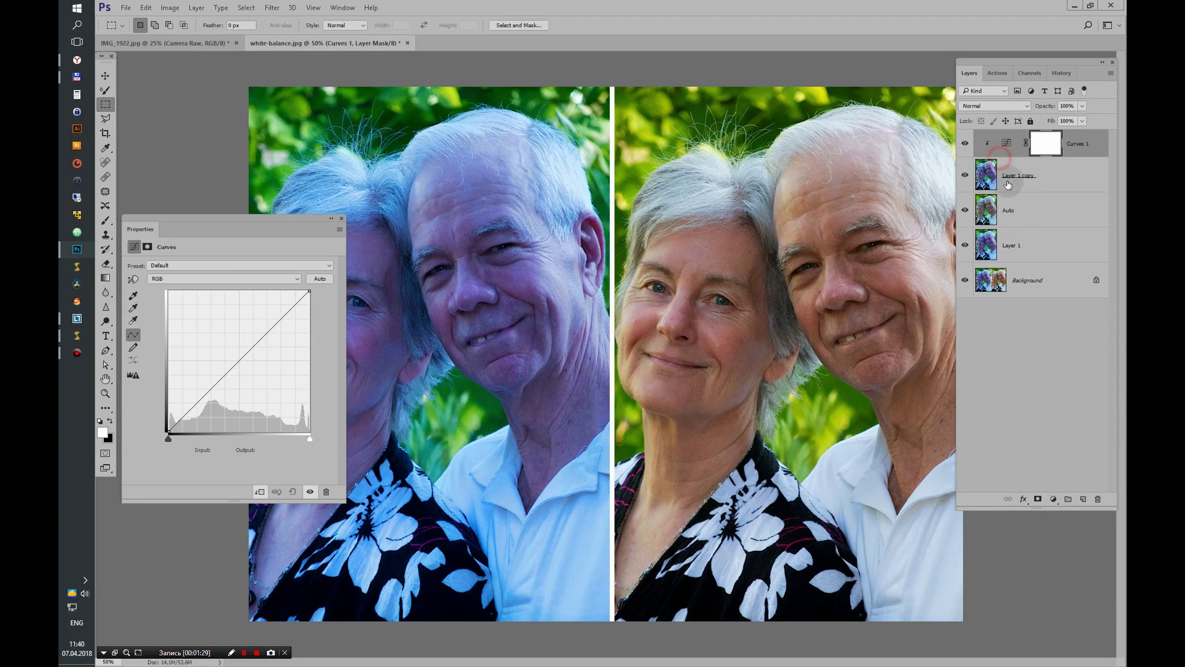
Try Curves gray-point samples on the shirt, blouse and hair, plus Auto, resetting each.
{"action": "left_click", "coordinate": [133, 307]}
{"action": "left_click_drag", "start_coordinate": [219, 223], "coordinate": [145, 356]}
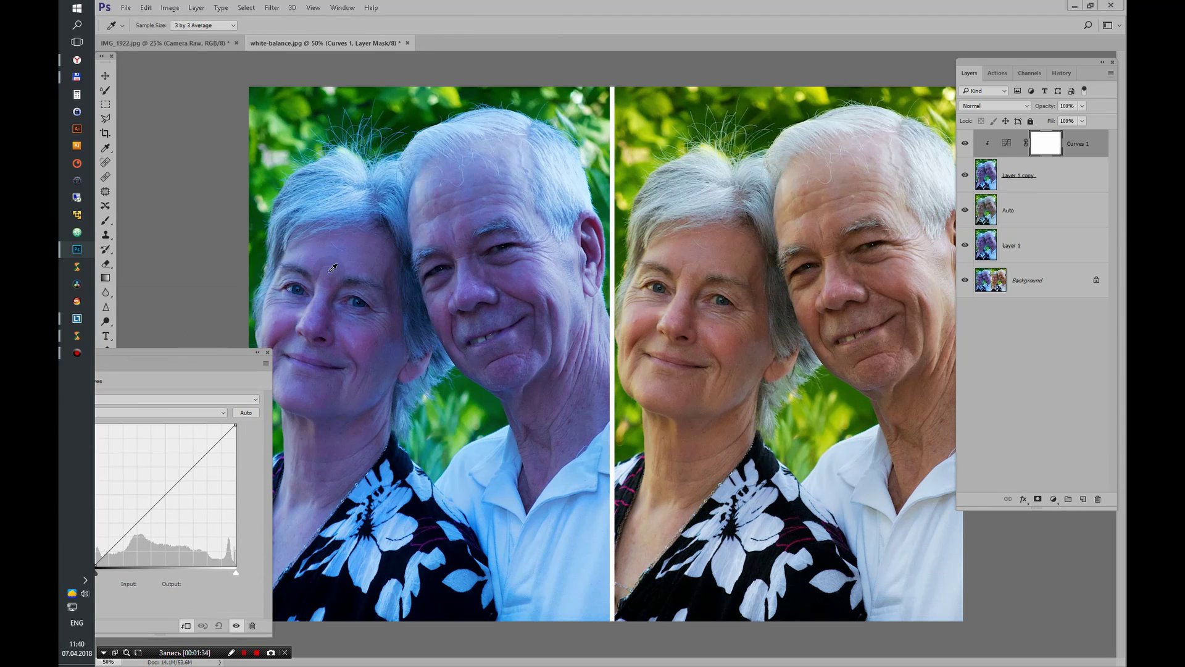
{"action": "left_click", "coordinate": [554, 563]}
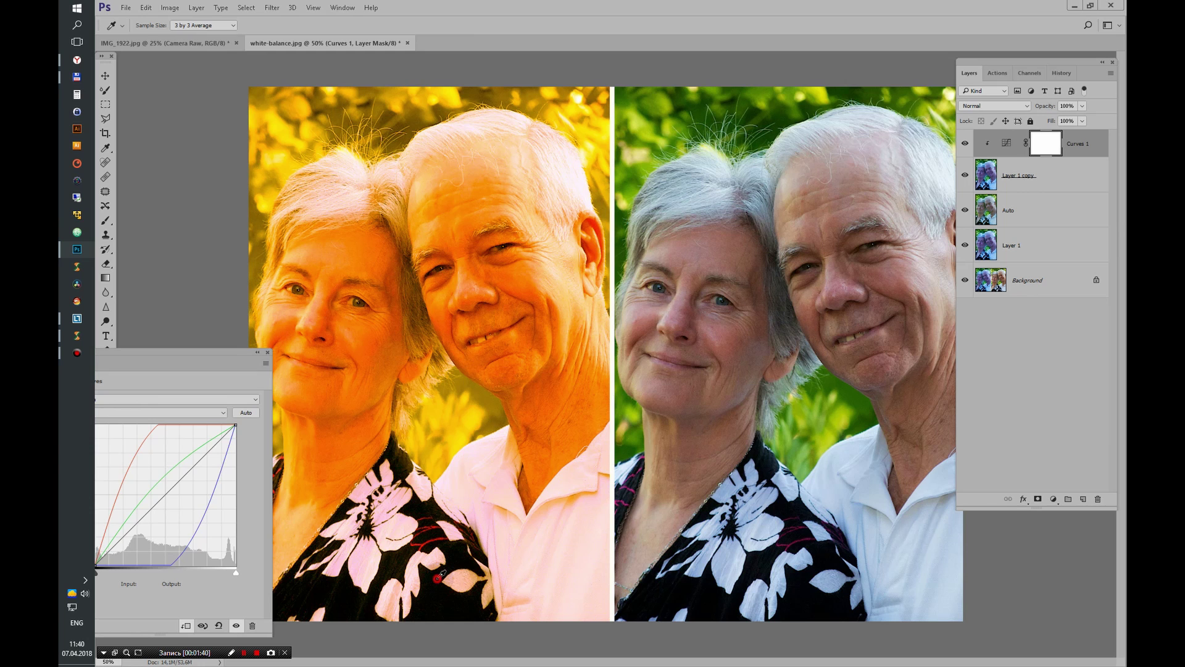
{"action": "left_click", "coordinate": [437, 578]}
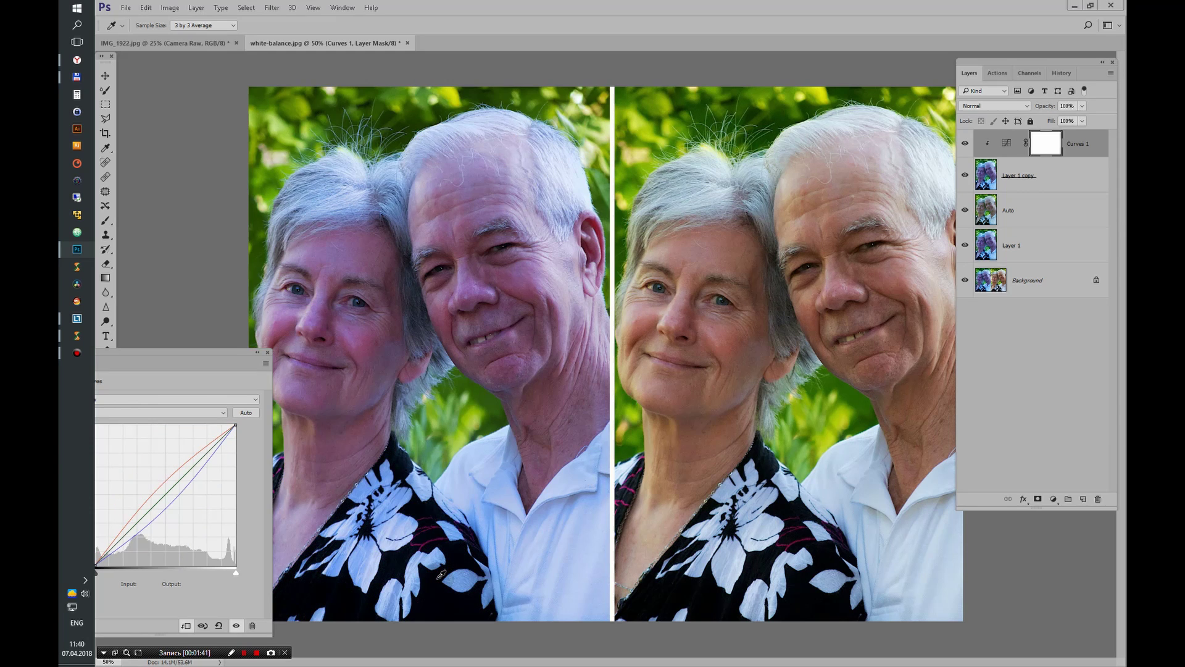
{"action": "left_click", "coordinate": [218, 625]}
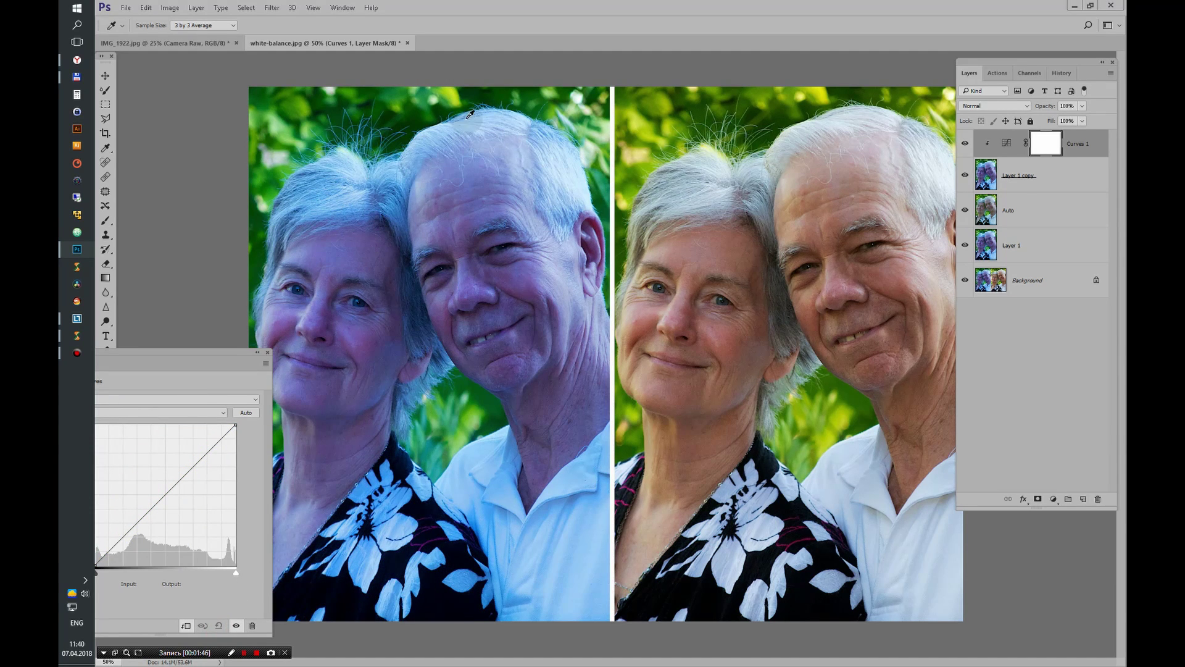
{"action": "left_click", "coordinate": [355, 197]}
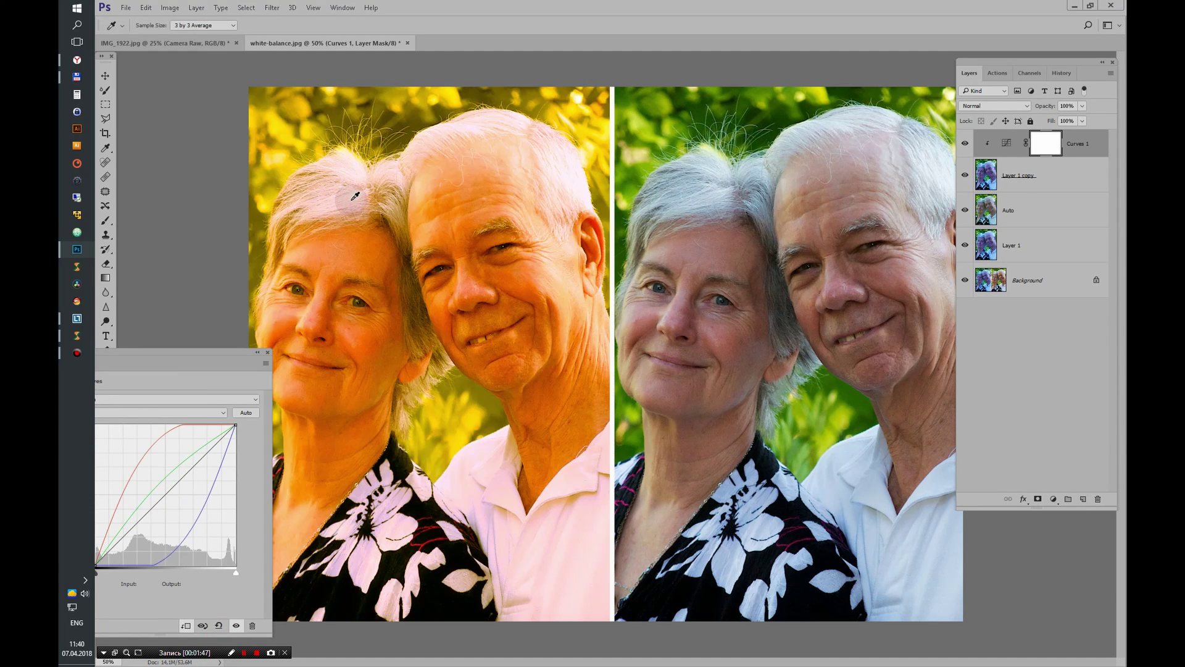
{"action": "left_click", "coordinate": [219, 625]}
{"action": "left_click", "coordinate": [245, 412]}
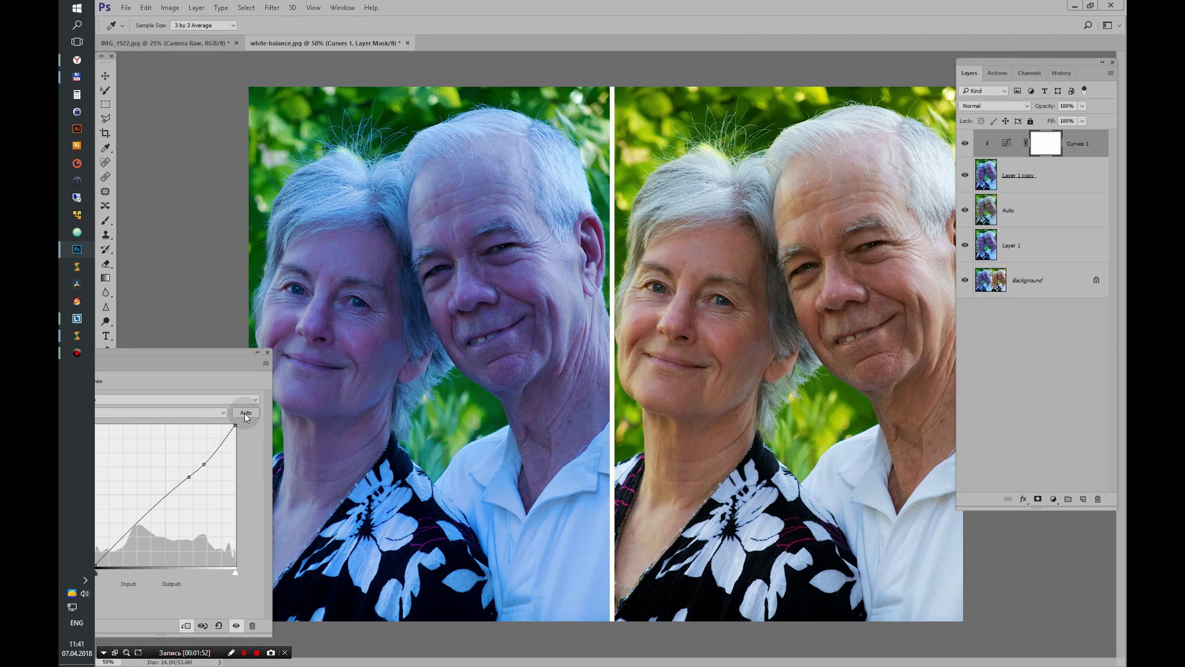
{"action": "left_click", "coordinate": [219, 625]}
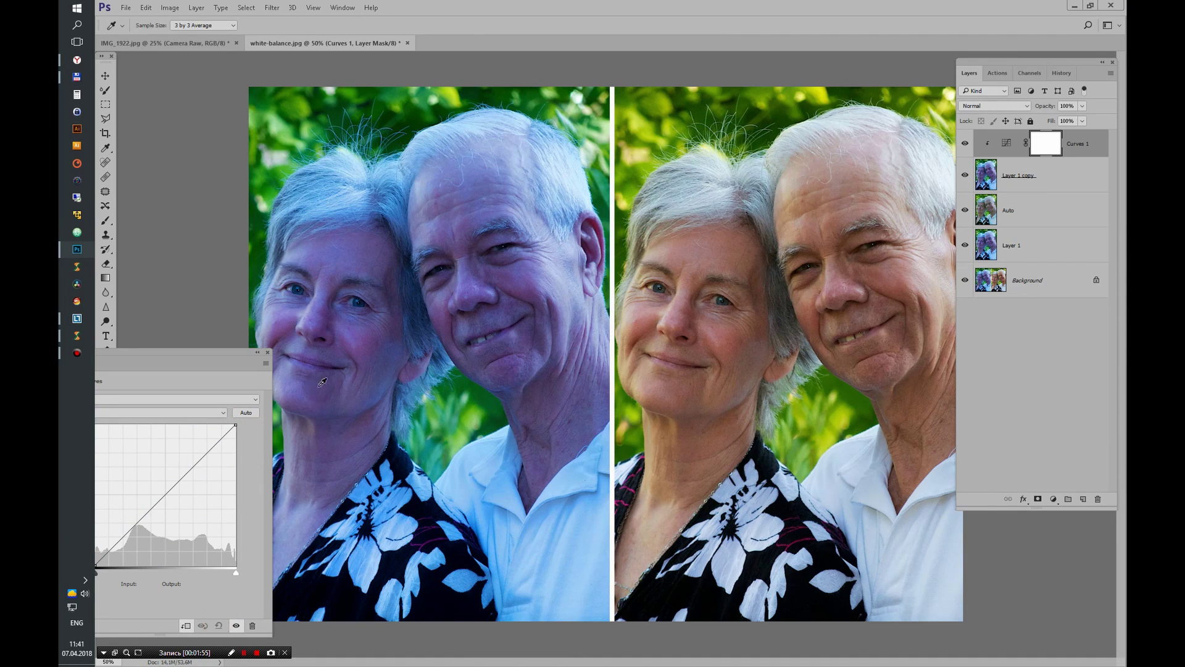
Set the Curves gray point from the couple's foreheads to warm the skin, then close Curves.
{"action": "left_click", "coordinate": [369, 253]}
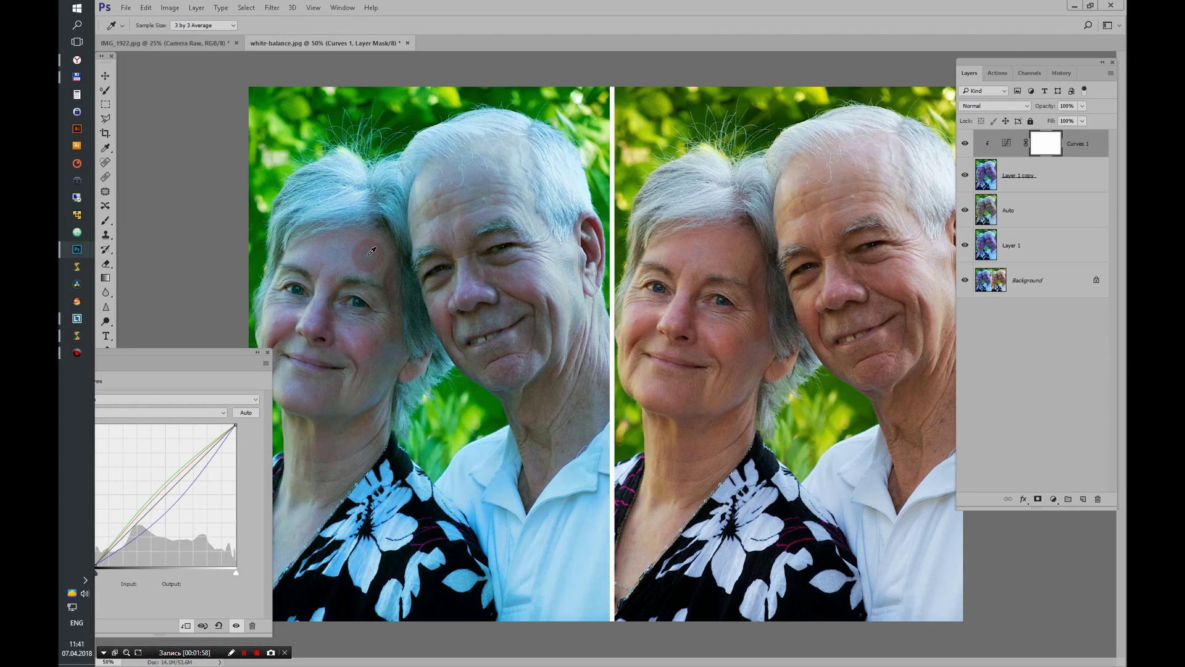
{"action": "left_click", "coordinate": [474, 289]}
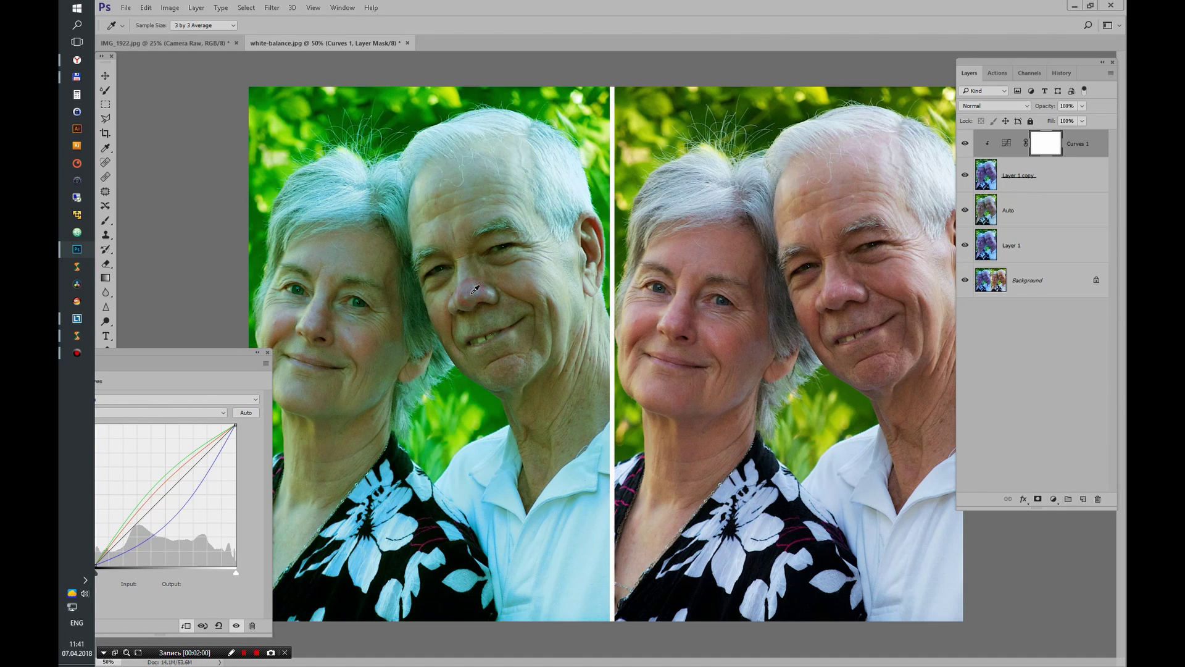
{"action": "left_click", "coordinate": [456, 213]}
{"action": "left_click", "coordinate": [426, 189]}
{"action": "left_click", "coordinate": [421, 190]}
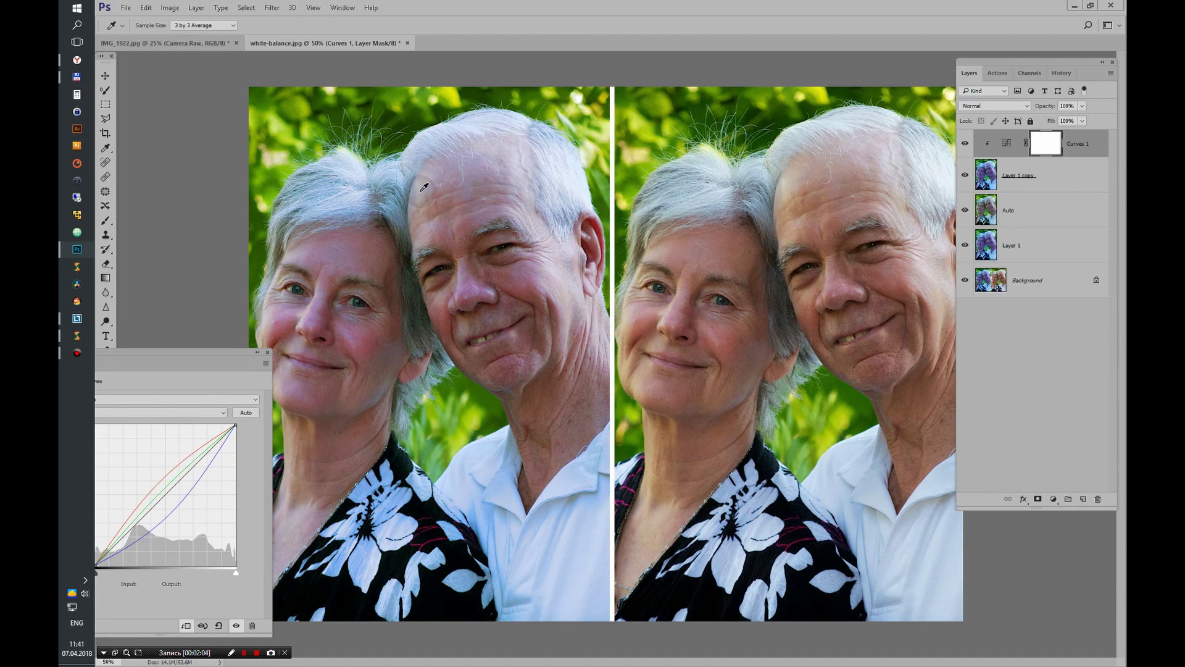
{"action": "left_click", "coordinate": [426, 188]}
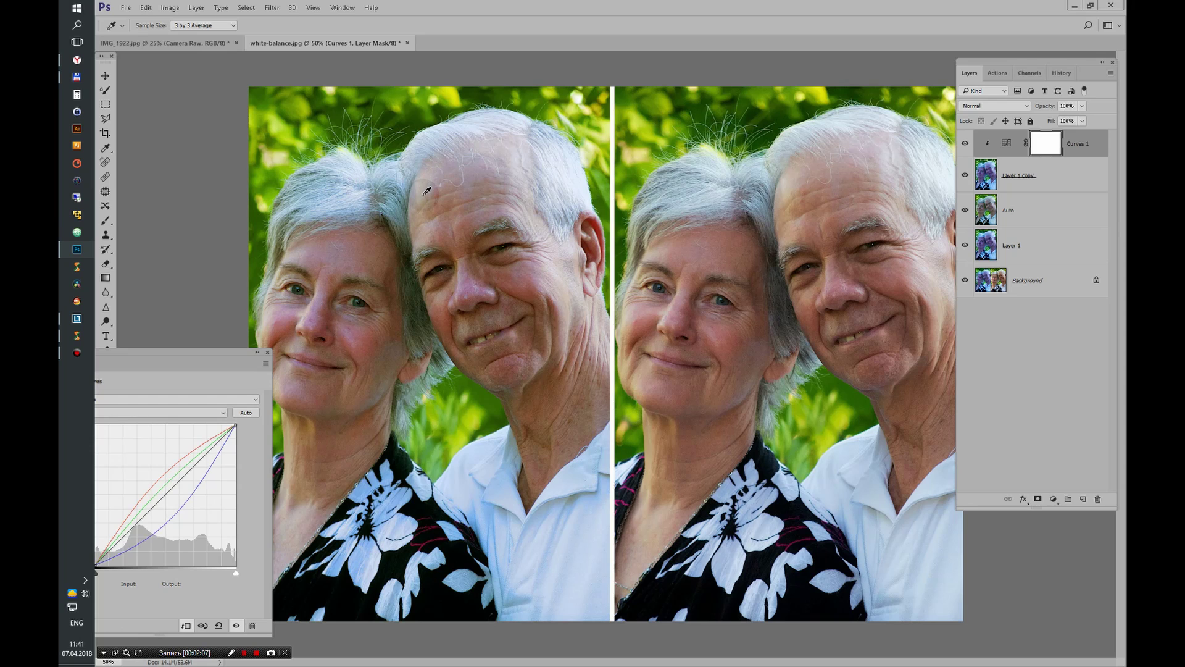
{"action": "left_click", "coordinate": [424, 189]}
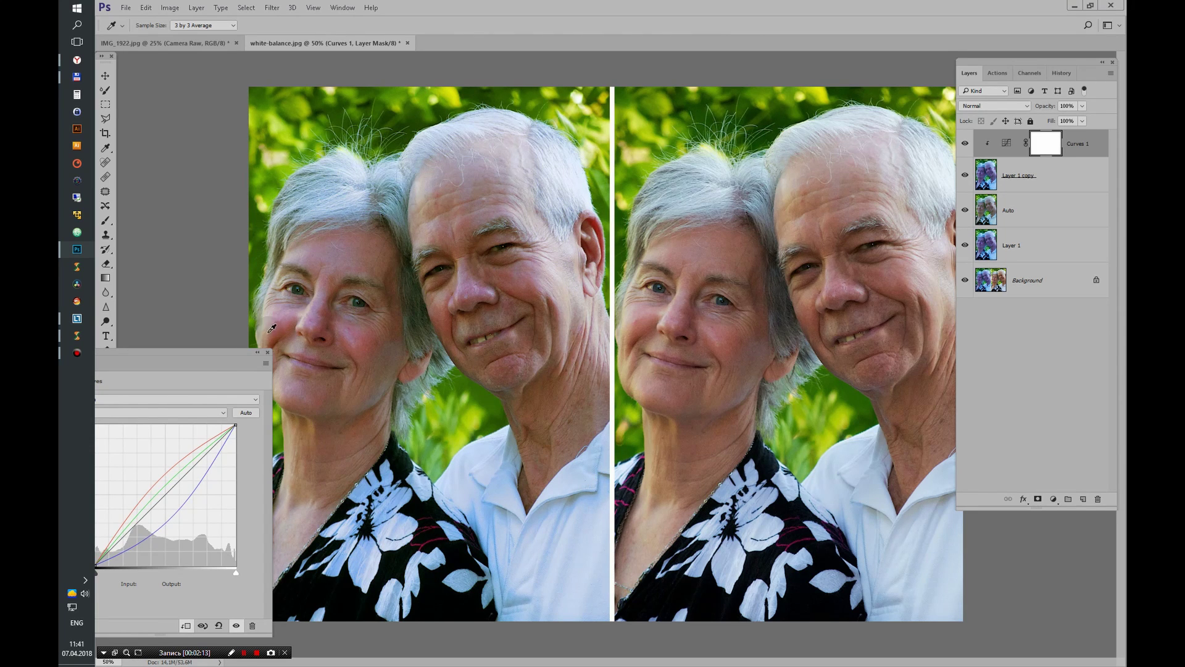
{"action": "left_click_drag", "start_coordinate": [200, 350], "coordinate": [163, 154]}
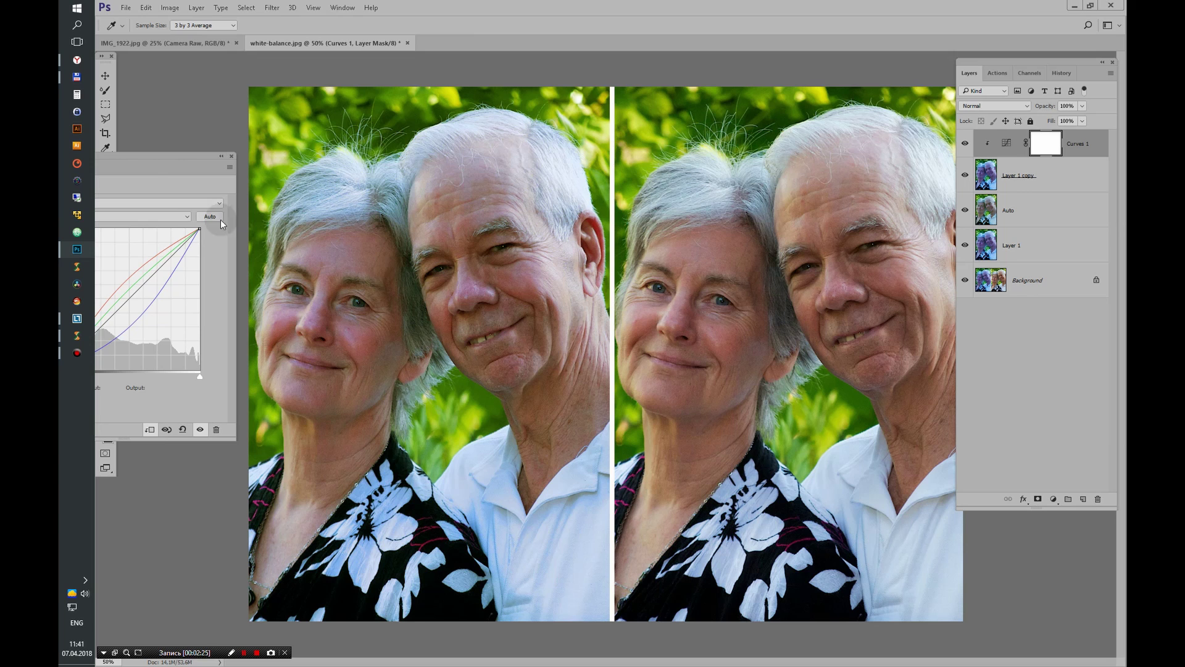
{"action": "left_click_drag", "start_coordinate": [134, 158], "coordinate": [759, 345]}
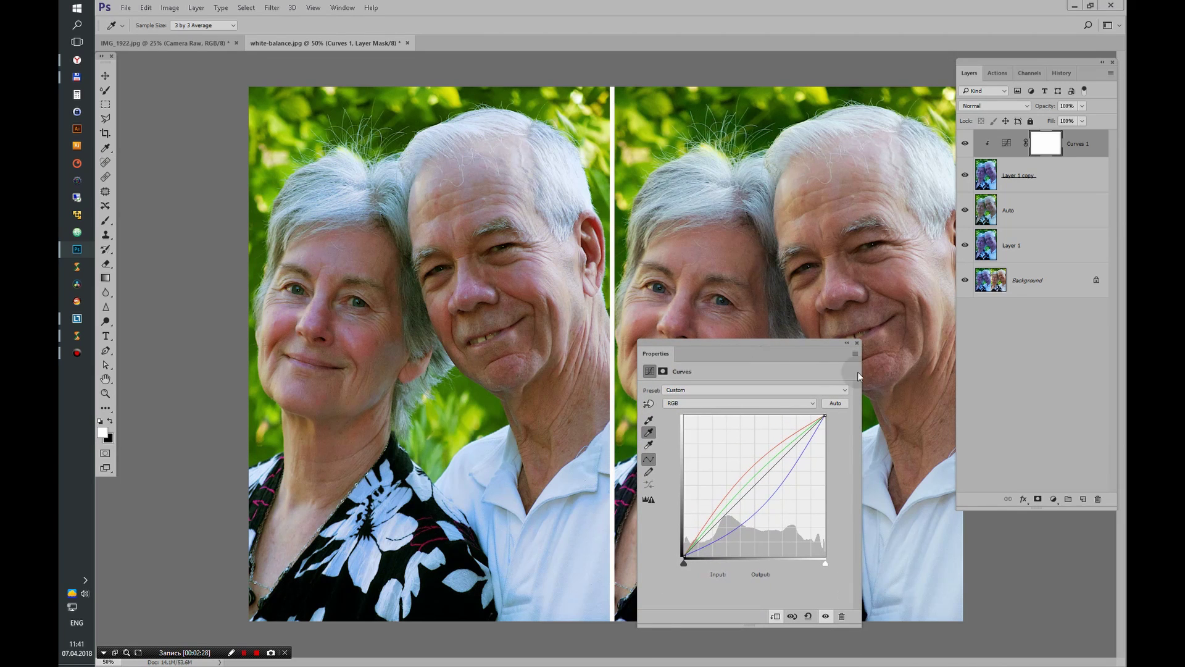
{"action": "left_click", "coordinate": [857, 343]}
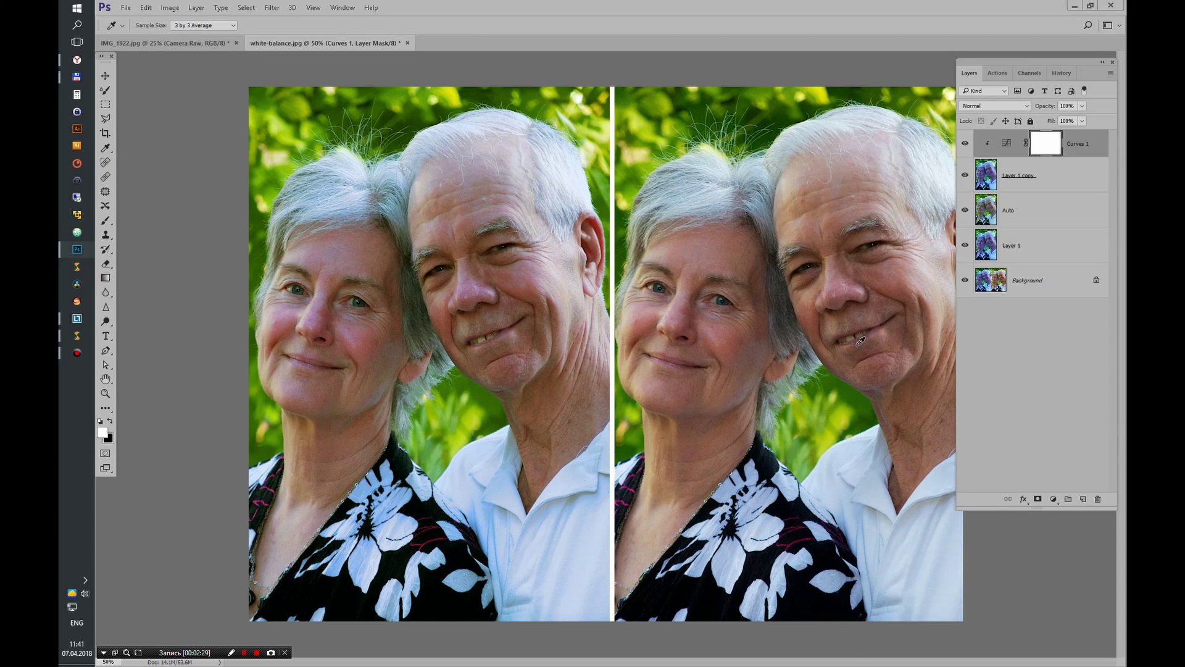
Group Curves 1 with Layer 1 copy as 'Curves' and copy Layer 1 to the top.
{"action": "left_click", "coordinate": [1044, 176]}
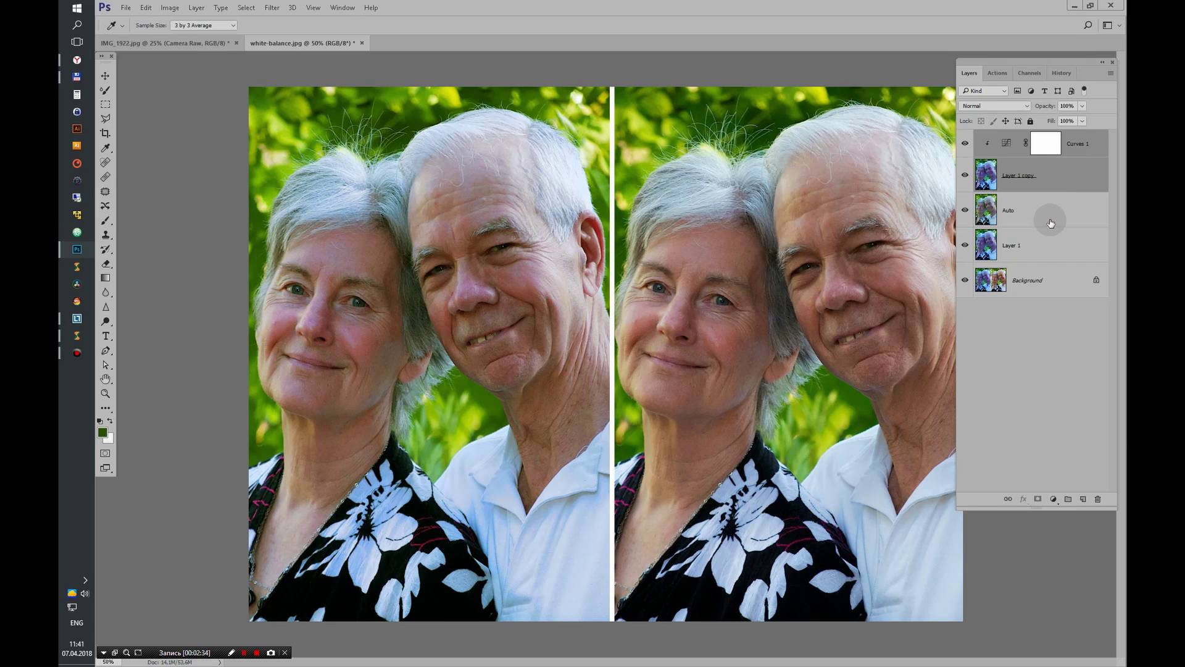
{"action": "key", "text": "ctrl+g"}
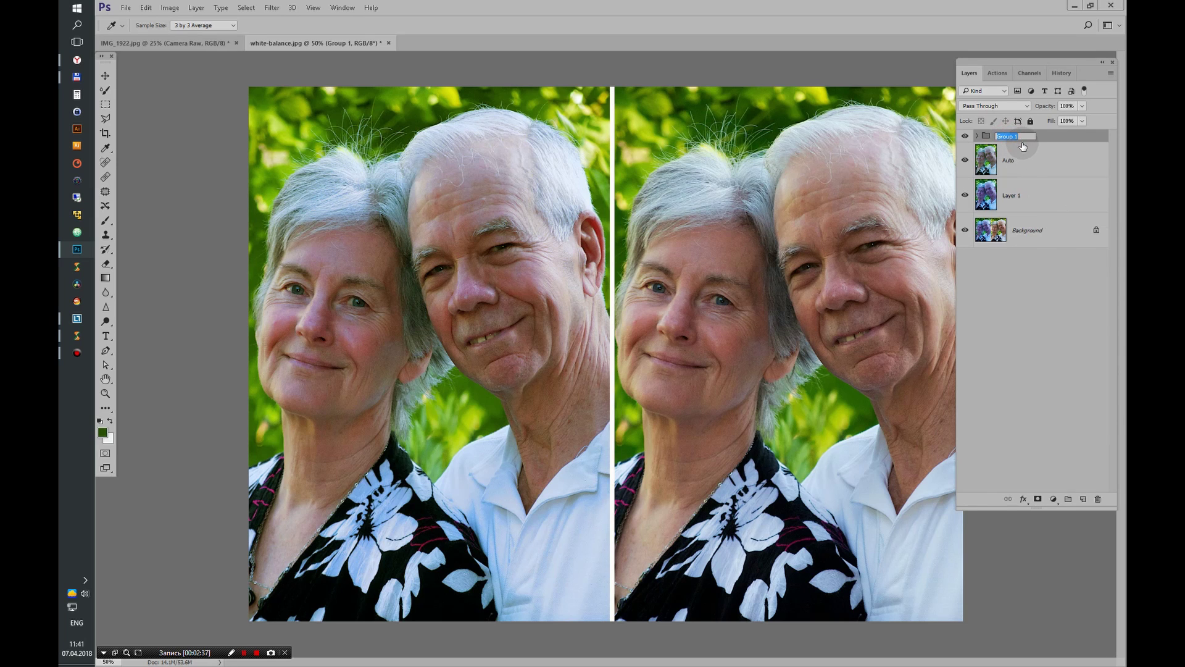
{"action": "type", "text": "Curve"}
{"action": "type", "text": "s"}
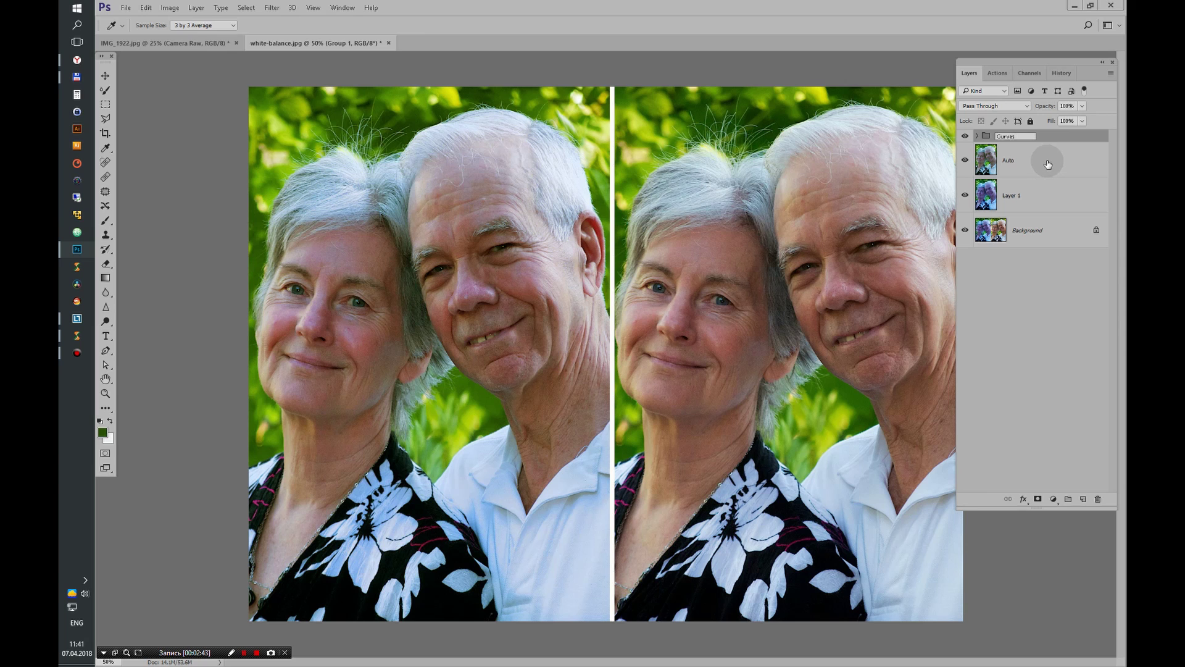
{"action": "key", "text": "Return"}
{"action": "left_click", "coordinate": [1045, 201]}
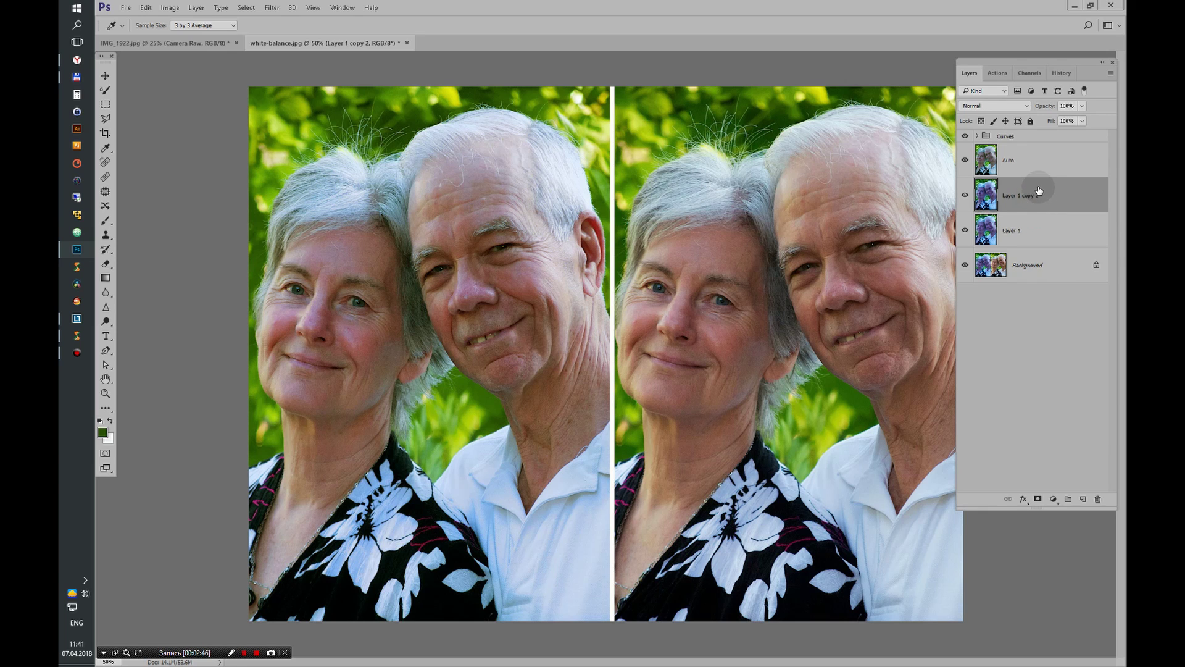
{"action": "left_click_drag", "start_coordinate": [1038, 198], "coordinate": [1028, 132]}
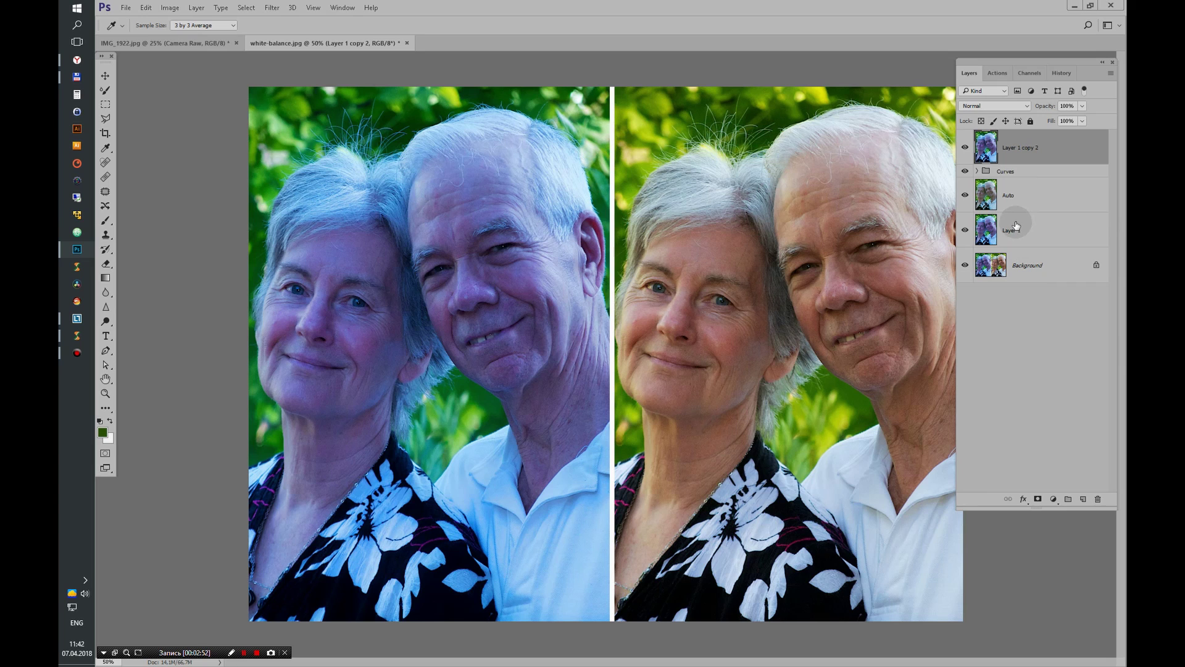
Duplicate Layer 1 copy 2 and blur the copy with Filter > Blur > Average.
{"action": "key", "text": "ctrl+j"}
{"action": "left_click", "coordinate": [271, 7]}
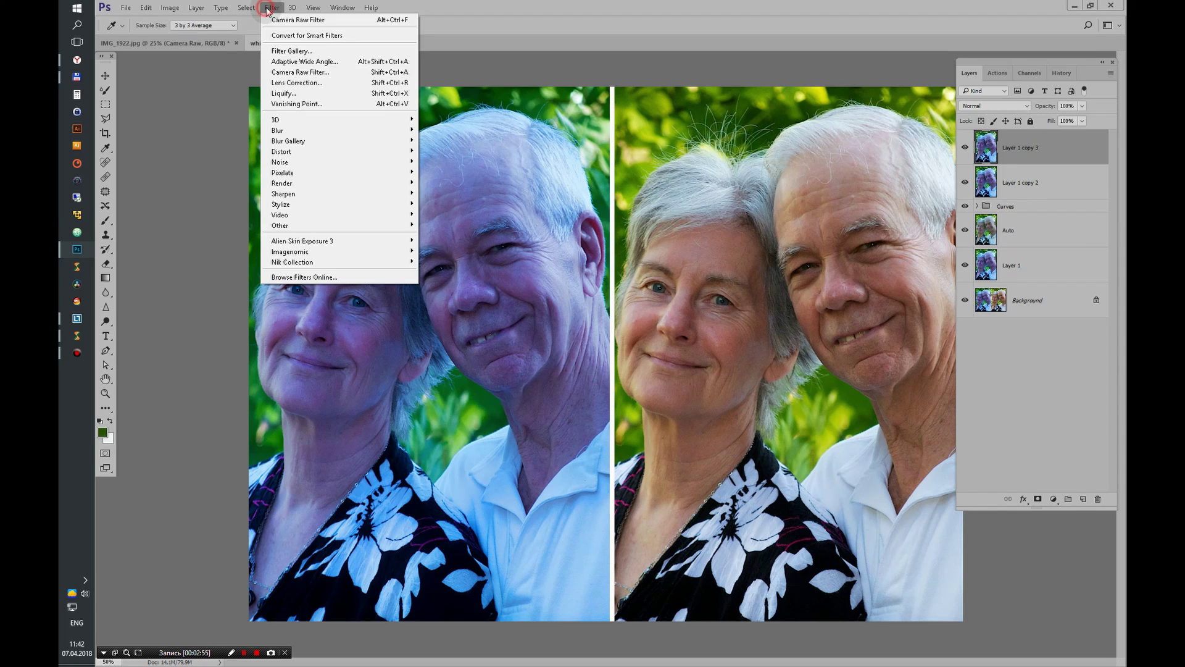
{"action": "left_click", "coordinate": [234, 129]}
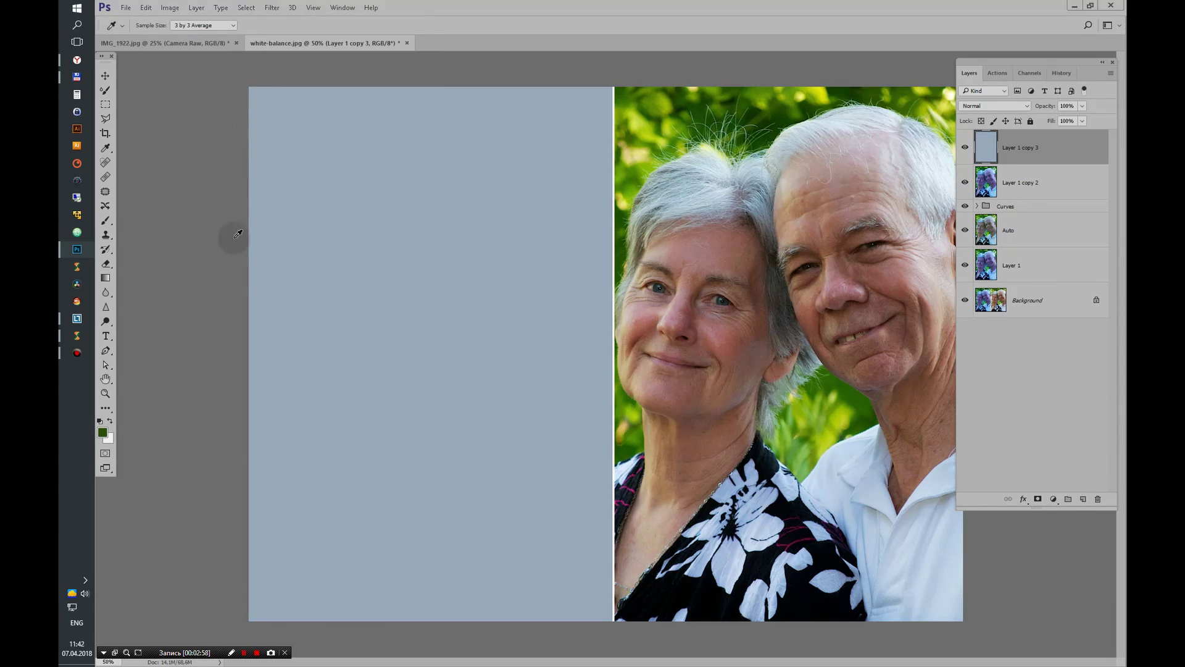
Neutralise the averaged fill with a Curves 2 gray point, delete that layer, and clip Curves 2.
{"action": "left_click", "coordinate": [1053, 499]}
{"action": "left_click", "coordinate": [1050, 322]}
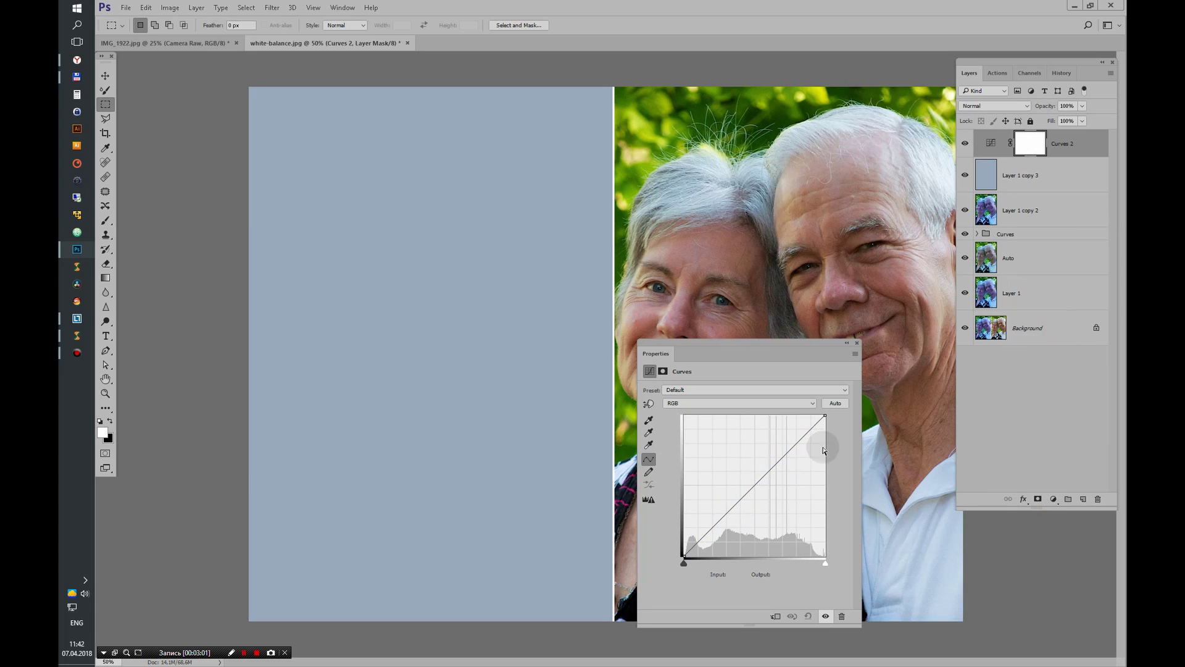
{"action": "left_click", "coordinate": [649, 432]}
{"action": "left_click", "coordinate": [455, 295]}
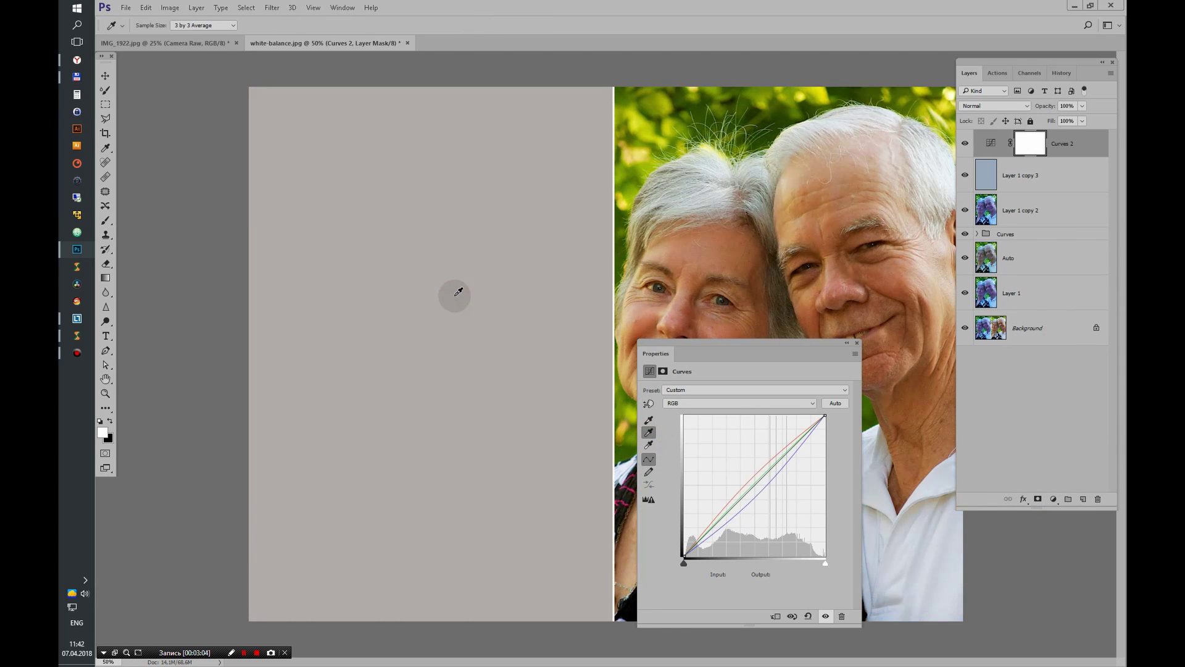
{"action": "left_click", "coordinate": [857, 343]}
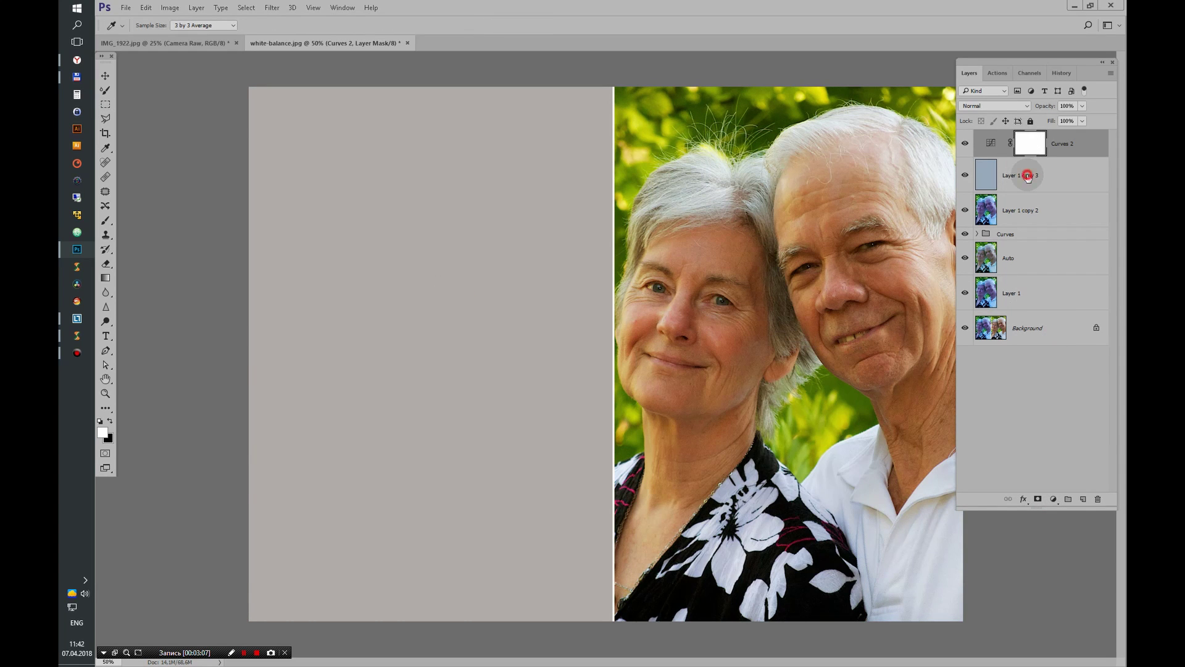
{"action": "left_click_drag", "start_coordinate": [1026, 175], "coordinate": [1097, 499]}
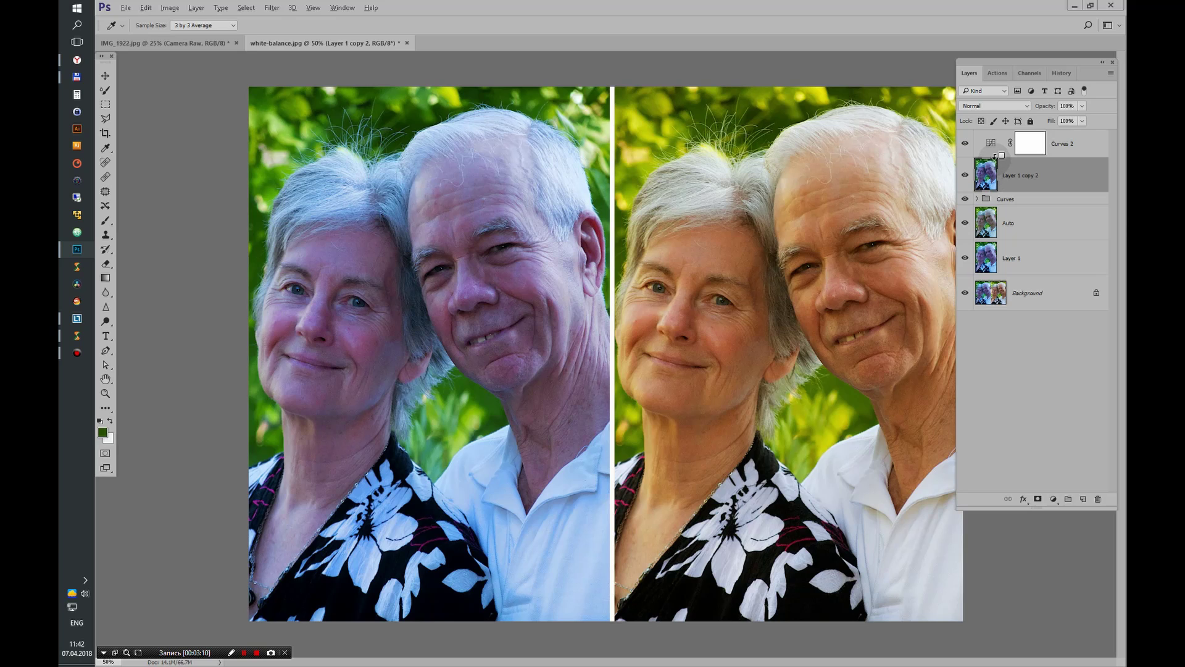
{"action": "left_click", "coordinate": [995, 158], "text": "alt"}
Make two clipped duplicates of Curves 2 and lower the top copy's opacity toward 80%.
{"action": "left_click", "coordinate": [1074, 143]}
{"action": "key", "text": "m"}
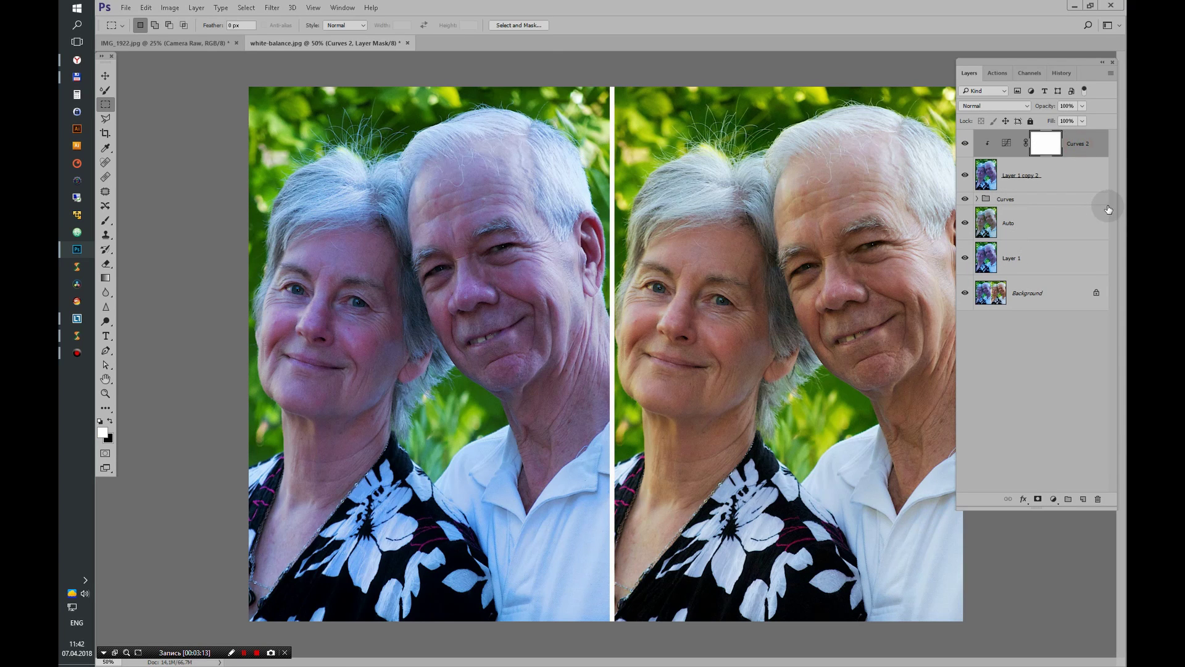
{"action": "key", "text": "ctrl+j"}
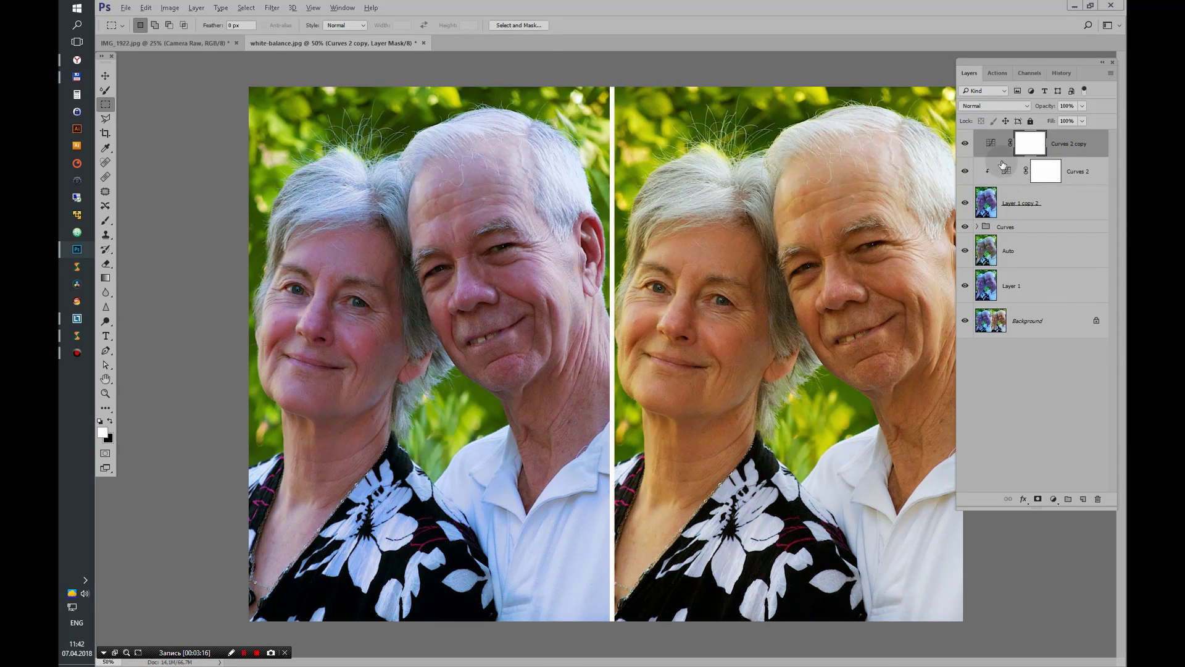
{"action": "left_click", "coordinate": [1002, 161], "text": "alt"}
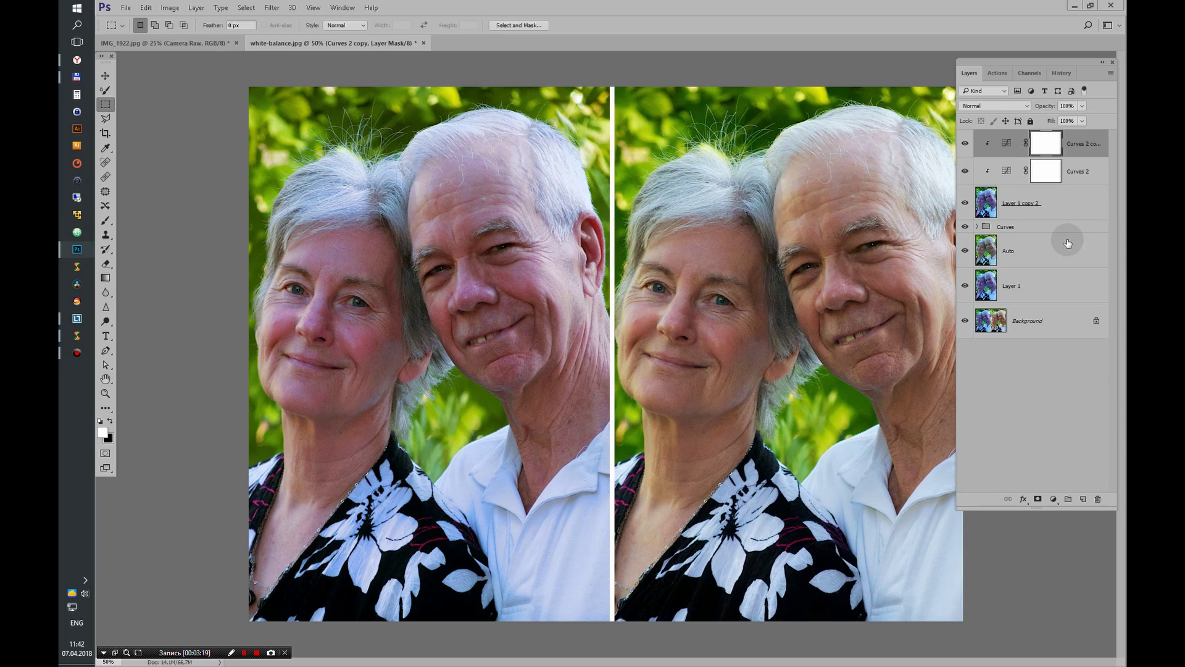
{"action": "key", "text": "ctrl+j"}
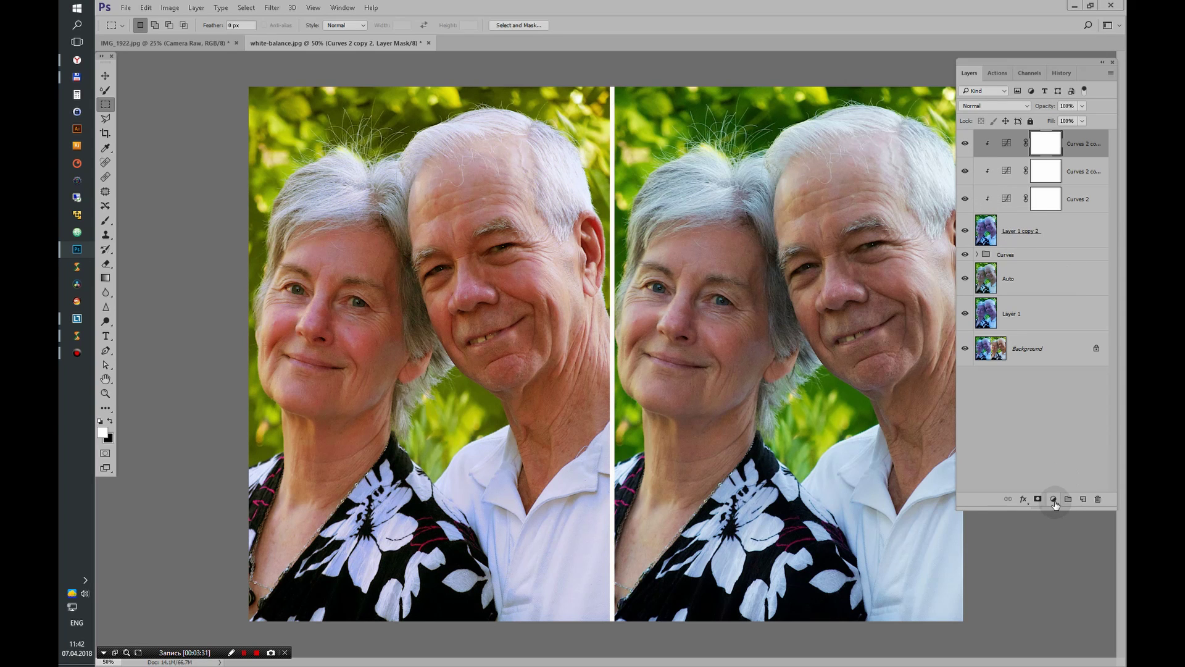
{"action": "left_click_drag", "start_coordinate": [1084, 108], "coordinate": [1080, 122]}
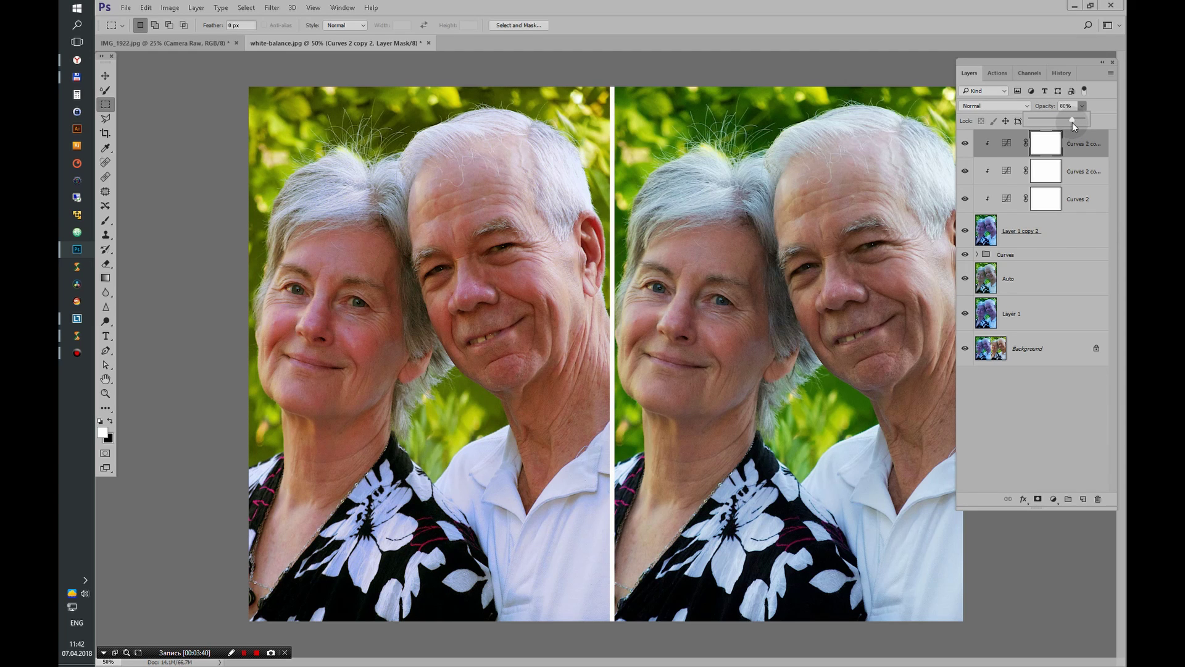
Add a clipped Selective Color layer with Reds at Cyan +1 and Magenta -1.
{"action": "left_click", "coordinate": [1054, 499]}
{"action": "left_click", "coordinate": [1057, 497]}
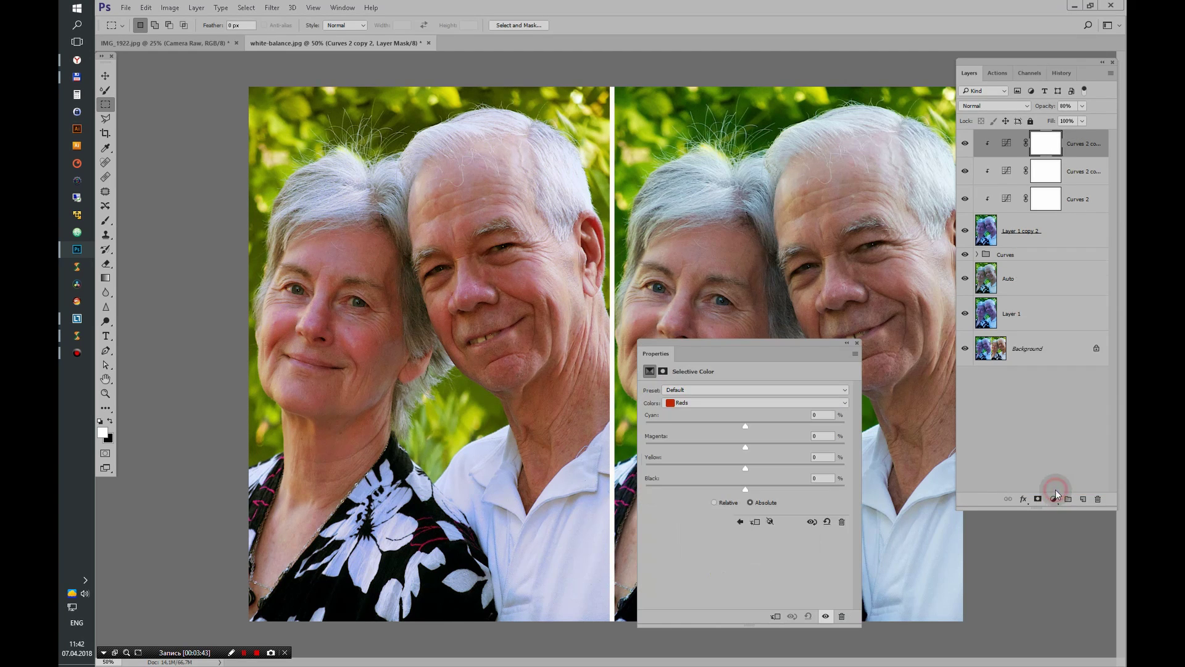
{"action": "left_click_drag", "start_coordinate": [770, 353], "coordinate": [990, 377]}
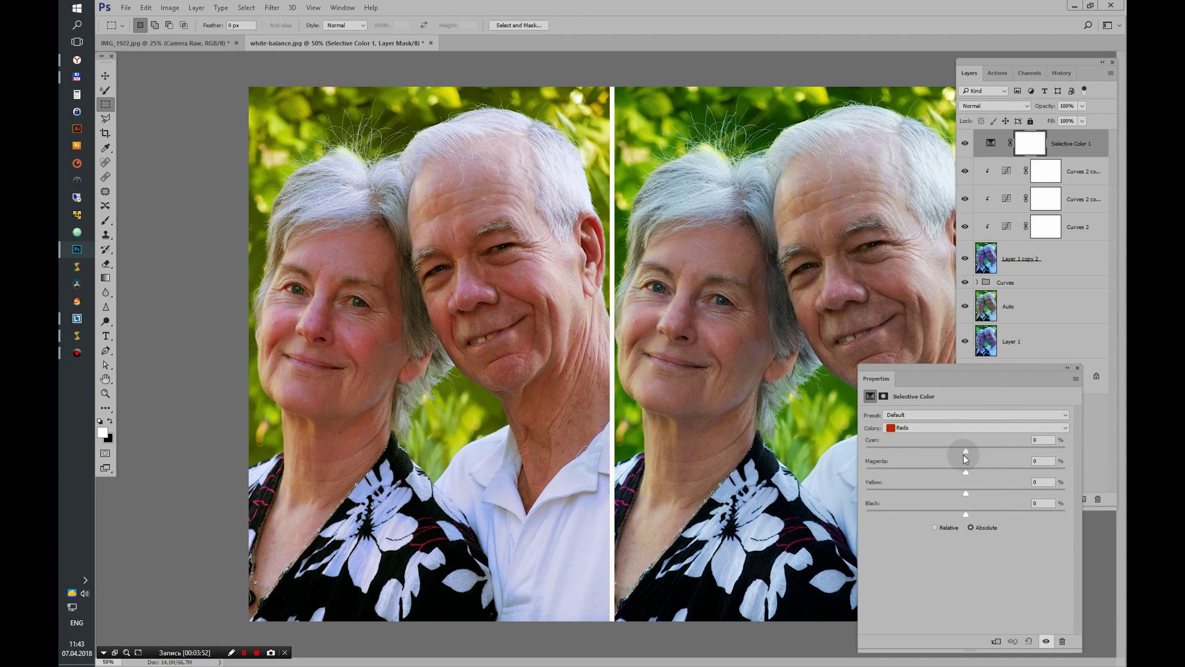
{"action": "left_click_drag", "start_coordinate": [964, 455], "coordinate": [967, 454]}
{"action": "left_click_drag", "start_coordinate": [968, 475], "coordinate": [965, 481]}
{"action": "left_click", "coordinate": [995, 160], "text": "alt"}
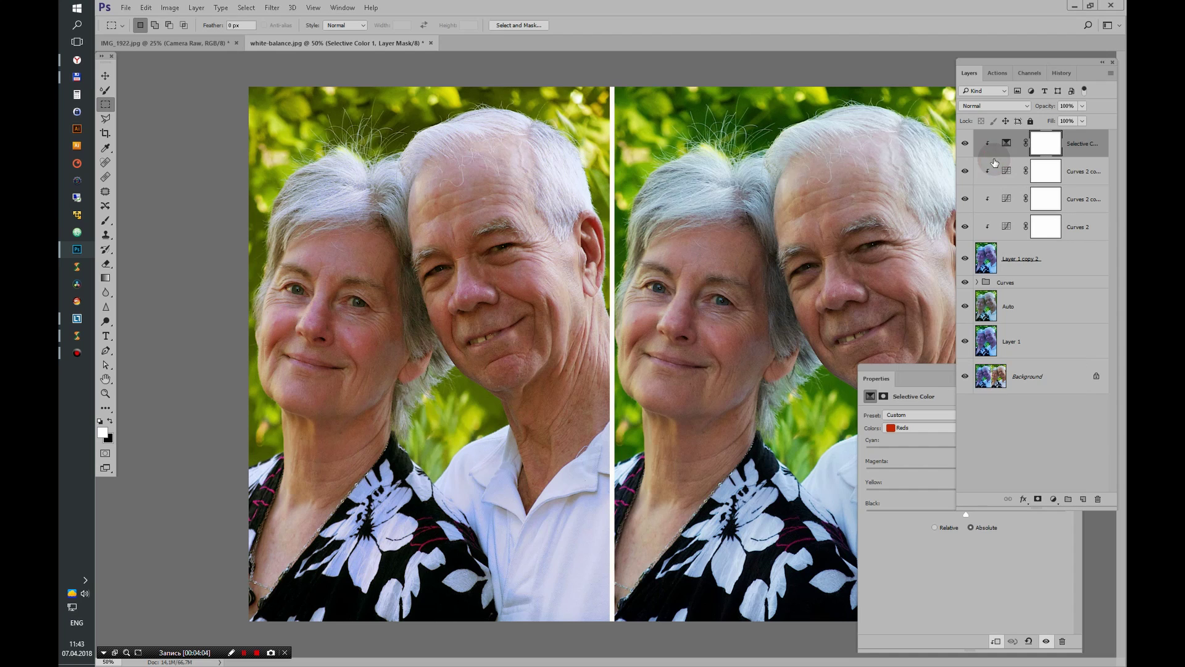
{"action": "left_click", "coordinate": [939, 529]}
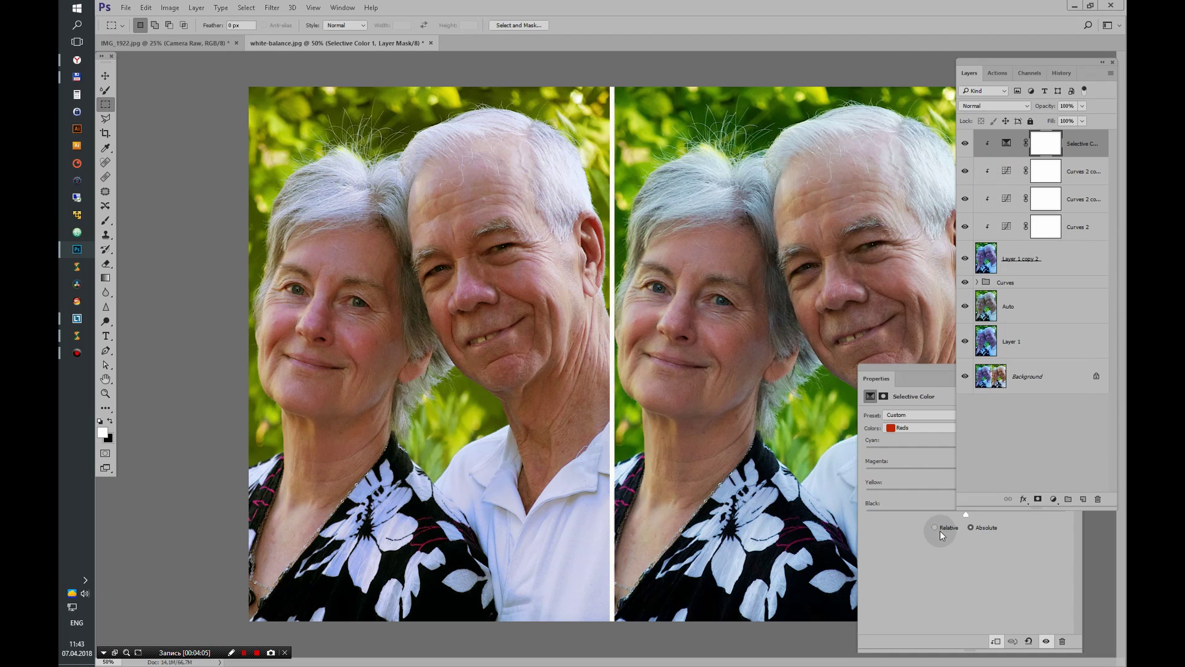
Adjust Yellows to Cyan +3 with less magenta, then adjust the Greens' yellow slider.
{"action": "left_click", "coordinate": [925, 384]}
{"action": "left_click", "coordinate": [926, 428]}
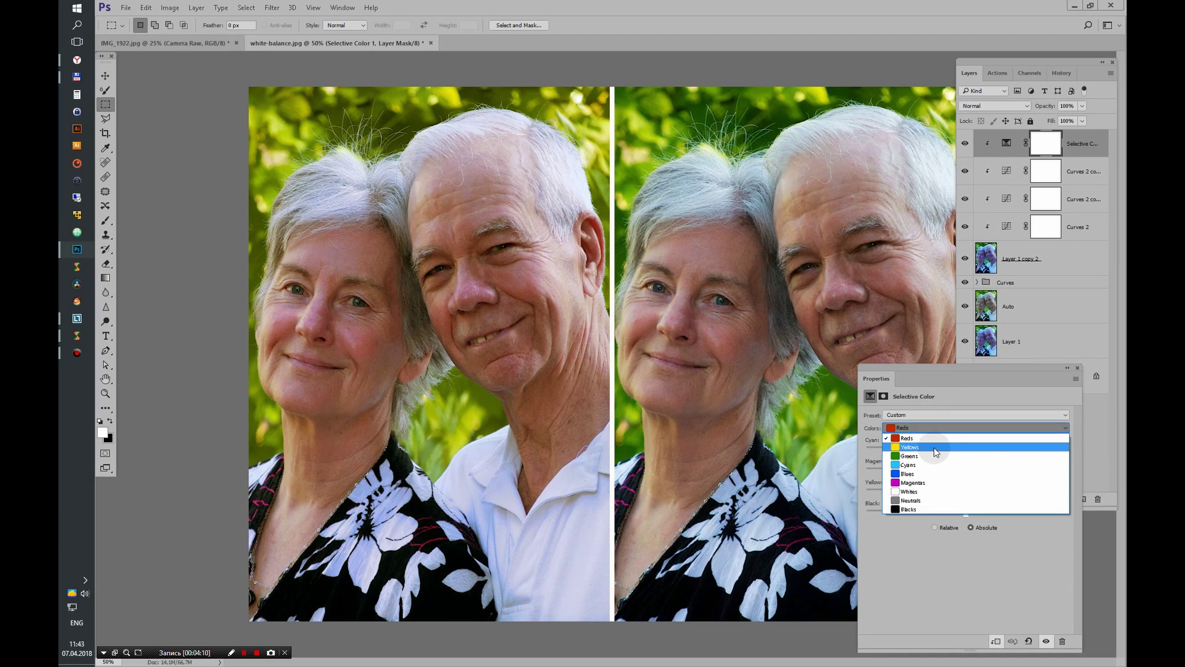
{"action": "left_click", "coordinate": [935, 447]}
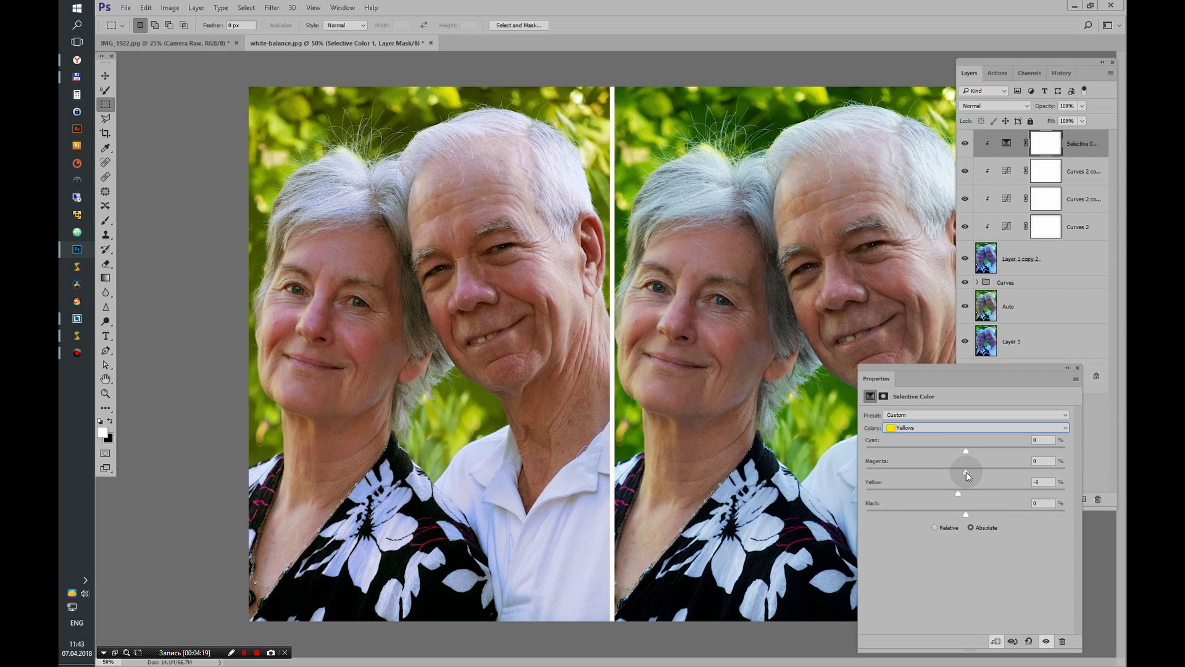
{"action": "left_click_drag", "start_coordinate": [966, 472], "coordinate": [957, 476]}
{"action": "left_click_drag", "start_coordinate": [961, 455], "coordinate": [971, 457]}
{"action": "left_click", "coordinate": [943, 428]}
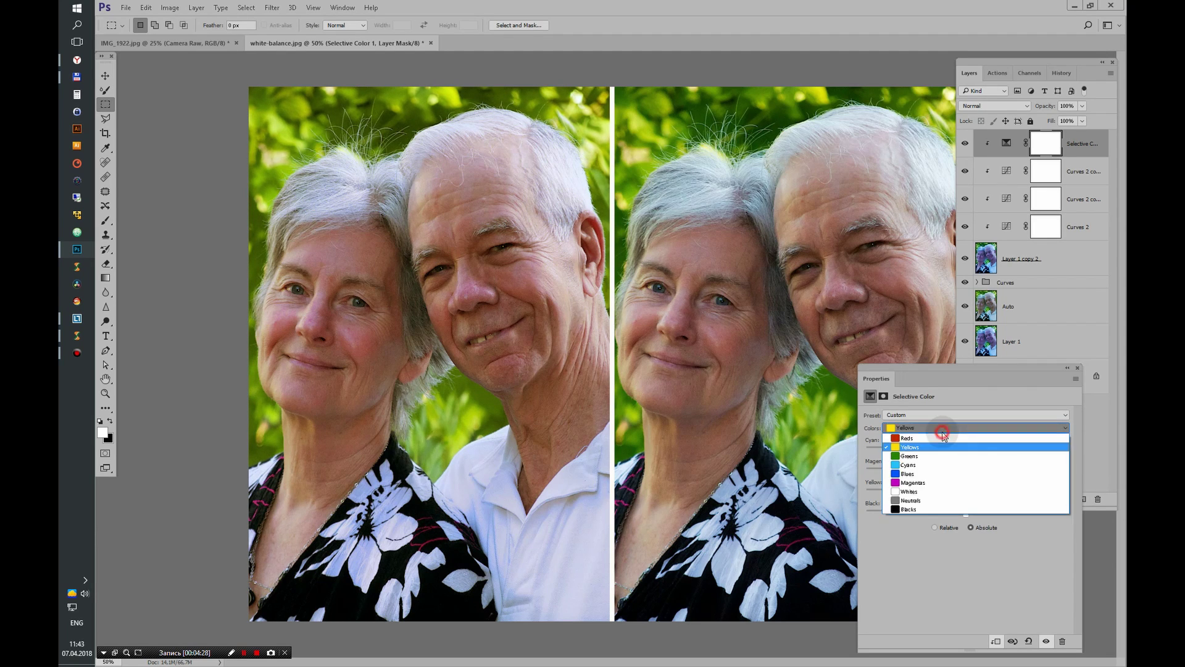
{"action": "left_click", "coordinate": [940, 460]}
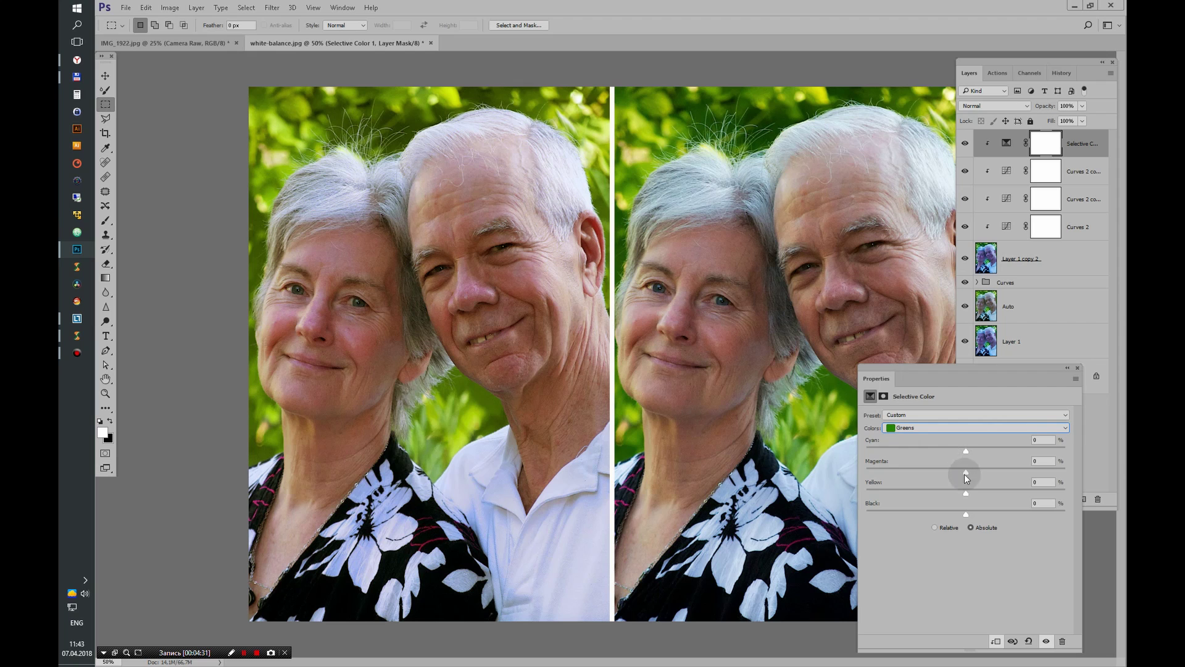
{"action": "mouse_move", "coordinate": [912, 492]}
{"action": "left_mouse_down"}
{"action": "mouse_move", "coordinate": [960, 498]}
{"action": "mouse_move", "coordinate": [933, 474]}
{"action": "mouse_move", "coordinate": [968, 451]}
{"action": "left_mouse_up"}
Adjust the Blues in Selective Color: change cyan, add magenta, lower black.
{"action": "left_click", "coordinate": [945, 427]}
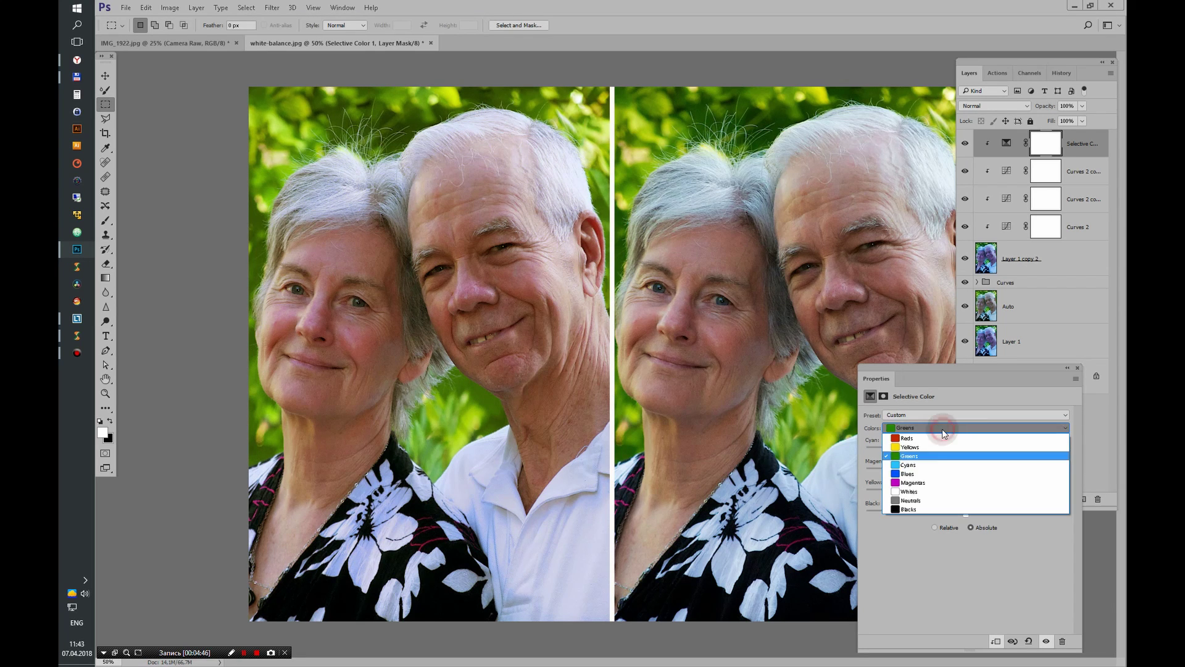
{"action": "left_click", "coordinate": [932, 469]}
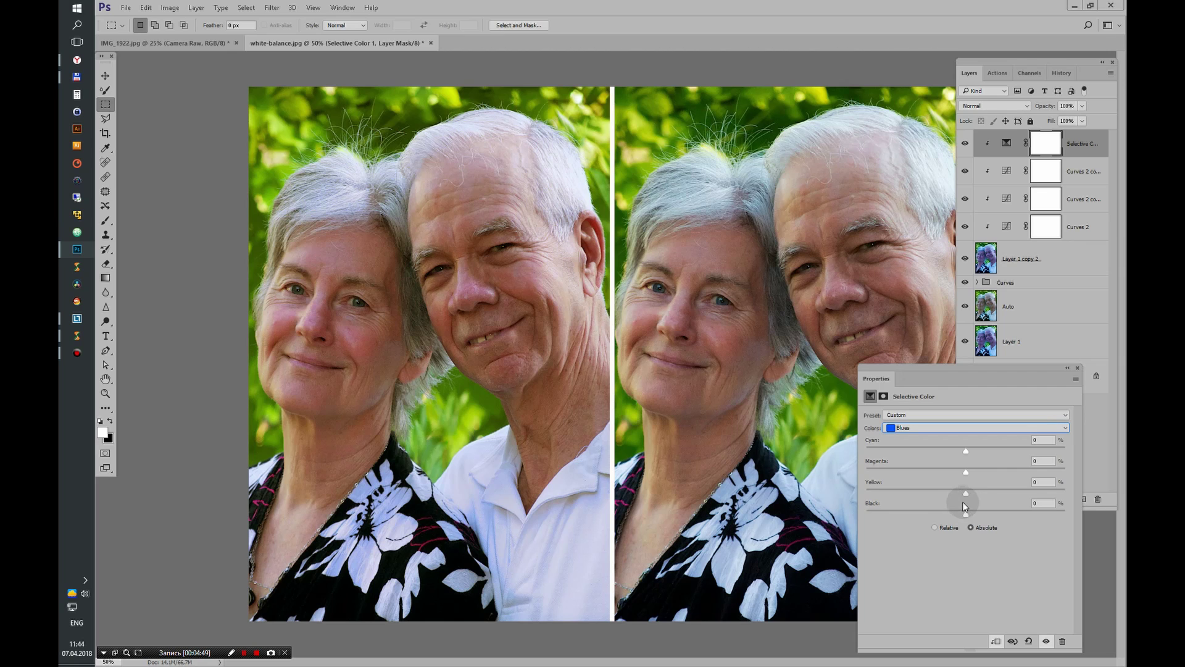
{"action": "mouse_move", "coordinate": [926, 369]}
{"action": "left_mouse_down"}
{"action": "mouse_move", "coordinate": [661, 442]}
{"action": "mouse_move", "coordinate": [661, 430]}
{"action": "left_mouse_up"}
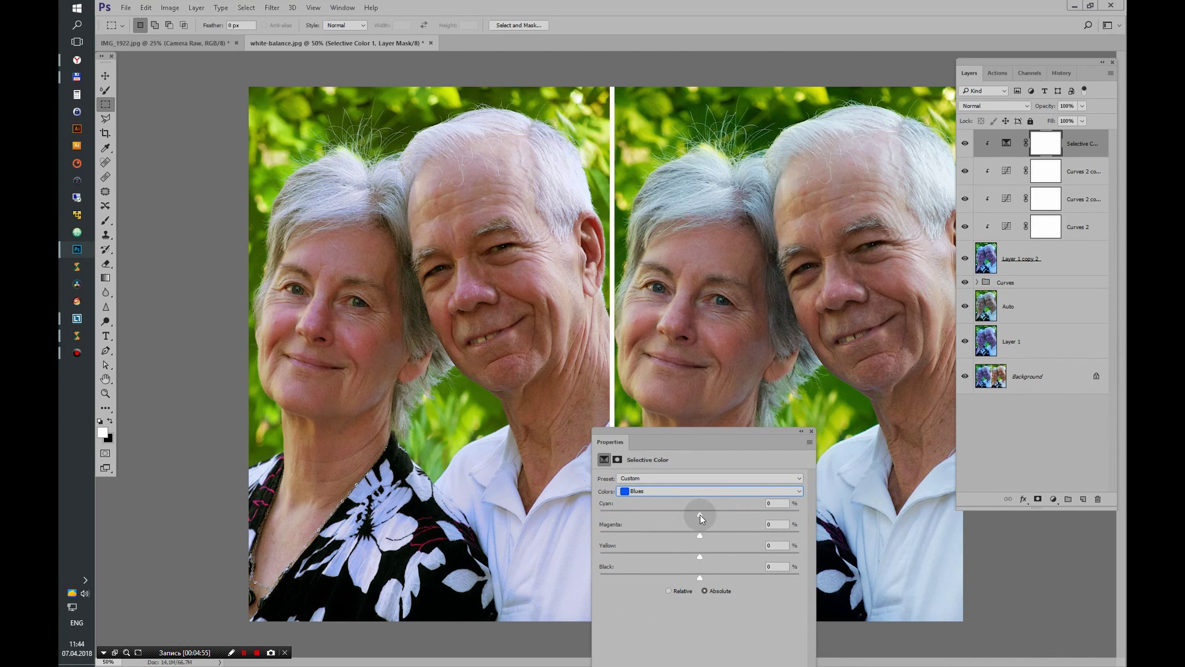
{"action": "left_click_drag", "start_coordinate": [675, 516], "coordinate": [699, 524]}
{"action": "left_click_drag", "start_coordinate": [682, 535], "coordinate": [728, 542]}
{"action": "left_click_drag", "start_coordinate": [700, 576], "coordinate": [675, 577]}
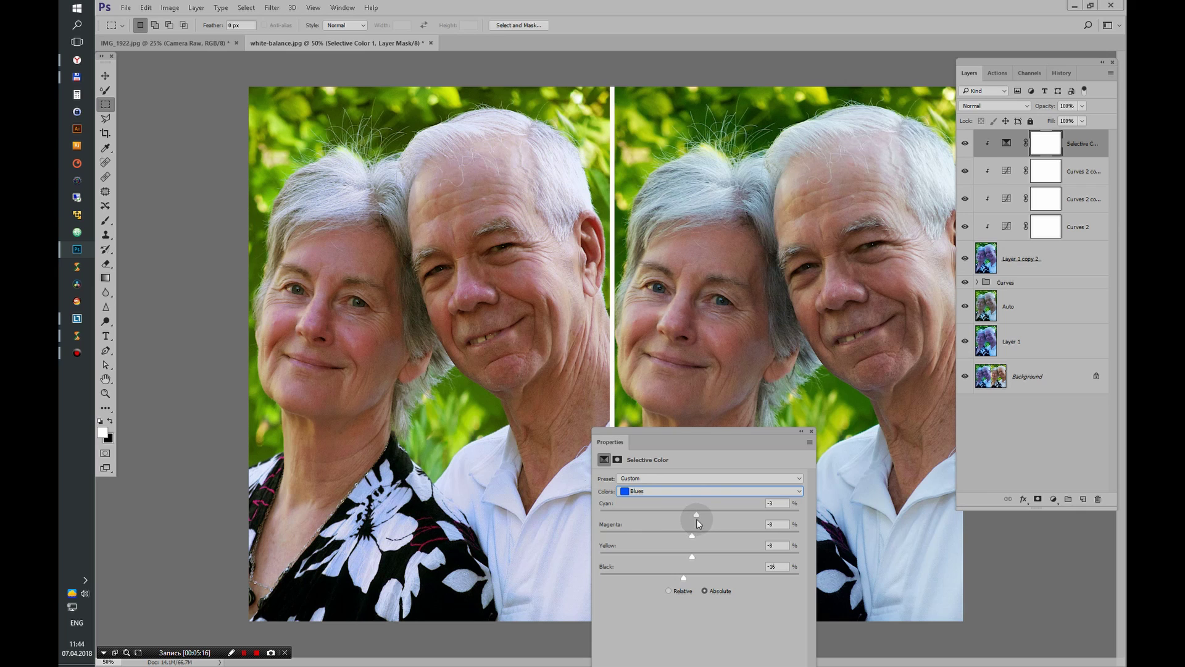
Set Magentas to Cyan -26 with less black, and Reds to Cyan +13, Magenta -5, Black -6.
{"action": "left_click", "coordinate": [682, 491]}
{"action": "left_click", "coordinate": [701, 542]}
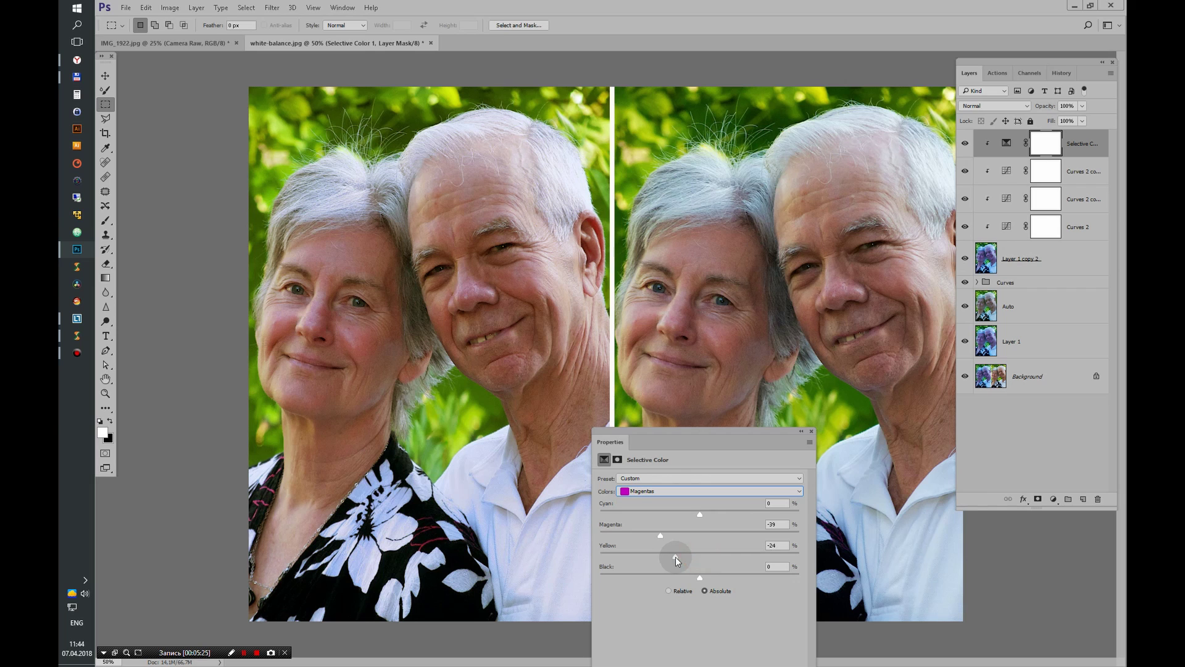
{"action": "left_click_drag", "start_coordinate": [698, 579], "coordinate": [677, 580]}
{"action": "left_click_drag", "start_coordinate": [700, 512], "coordinate": [673, 515]}
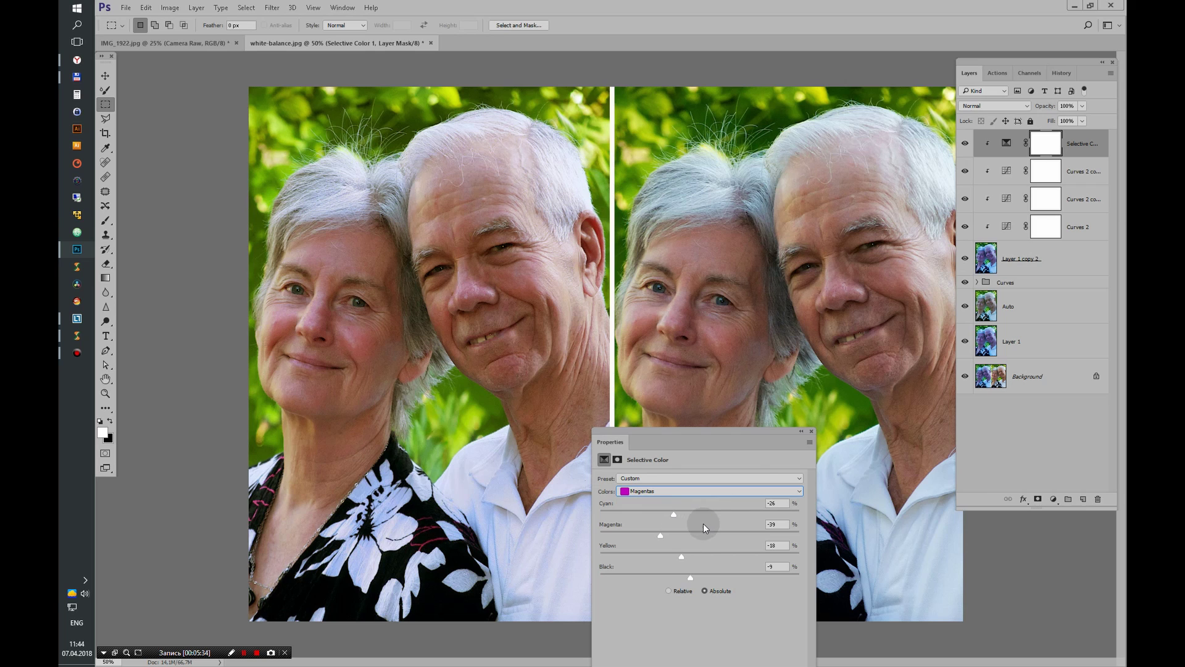
{"action": "left_click", "coordinate": [670, 491]}
{"action": "left_click_drag", "start_coordinate": [696, 536], "coordinate": [665, 536]}
{"action": "left_click_drag", "start_coordinate": [701, 580], "coordinate": [691, 579]}
{"action": "left_click", "coordinate": [736, 490]}
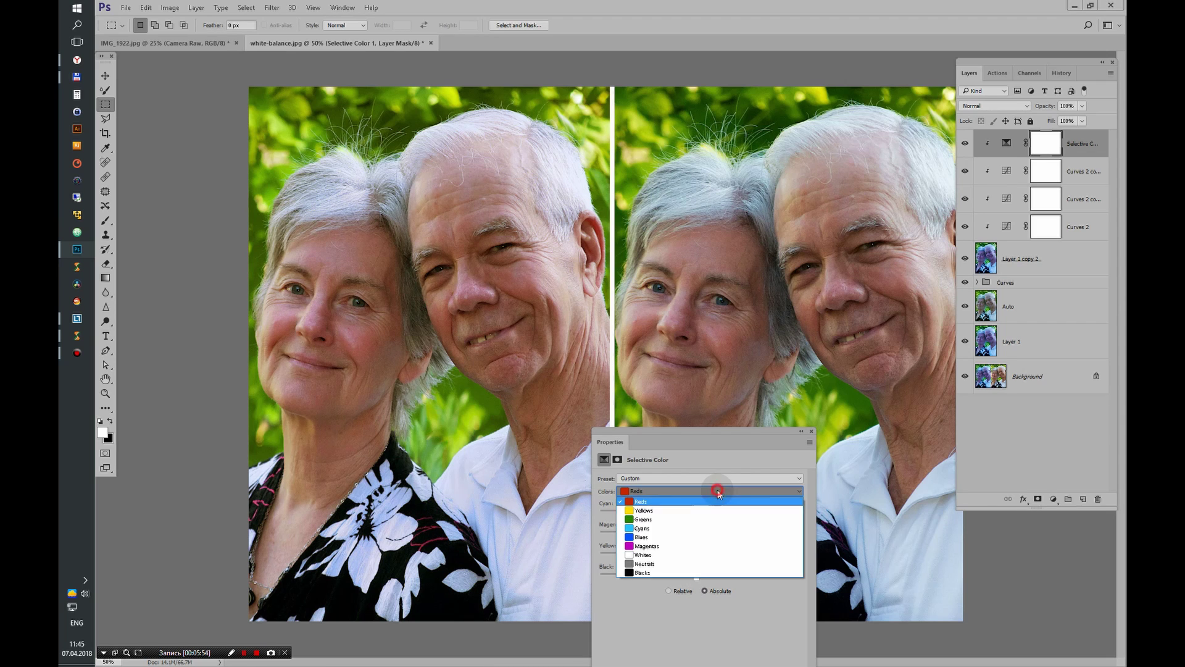
Set the Cyans range to Cyan -22 and Magenta -40, then close the Selective Color settings.
{"action": "left_click", "coordinate": [695, 525]}
{"action": "left_click_drag", "start_coordinate": [700, 515], "coordinate": [625, 517]}
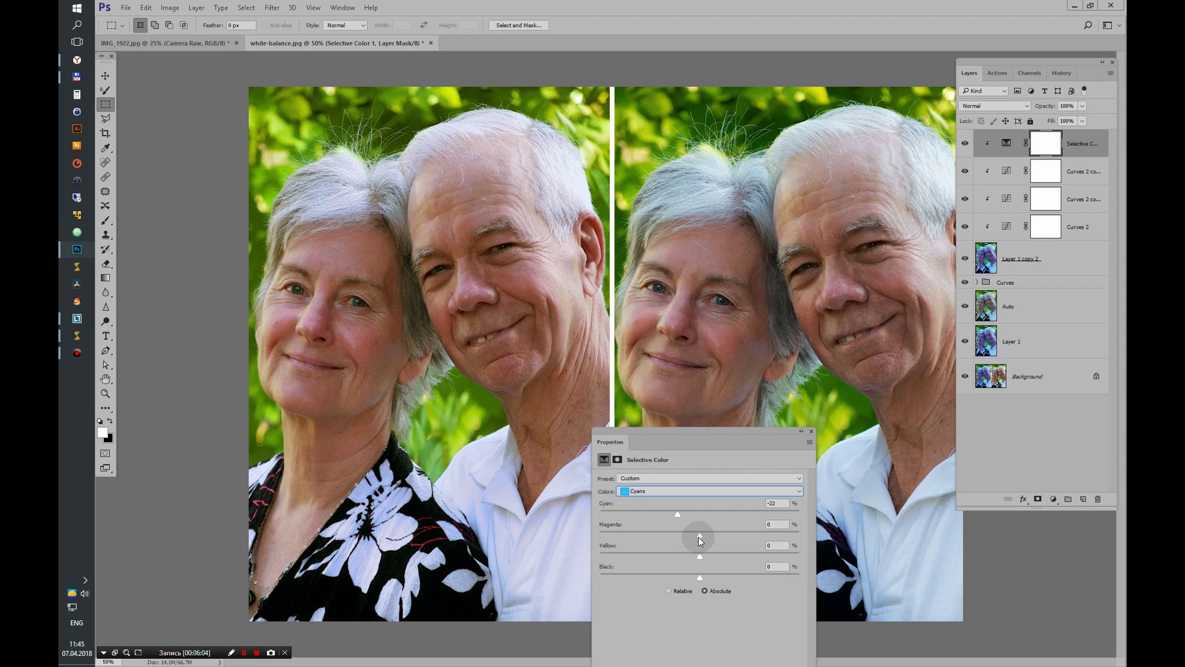
{"action": "mouse_move", "coordinate": [699, 536]}
{"action": "left_mouse_down"}
{"action": "mouse_move", "coordinate": [641, 534]}
{"action": "mouse_move", "coordinate": [661, 538]}
{"action": "mouse_move", "coordinate": [665, 555]}
{"action": "mouse_move", "coordinate": [717, 557]}
{"action": "mouse_move", "coordinate": [683, 577]}
{"action": "mouse_move", "coordinate": [750, 587]}
{"action": "mouse_move", "coordinate": [653, 581]}
{"action": "left_mouse_up"}
{"action": "left_click", "coordinate": [811, 431]}
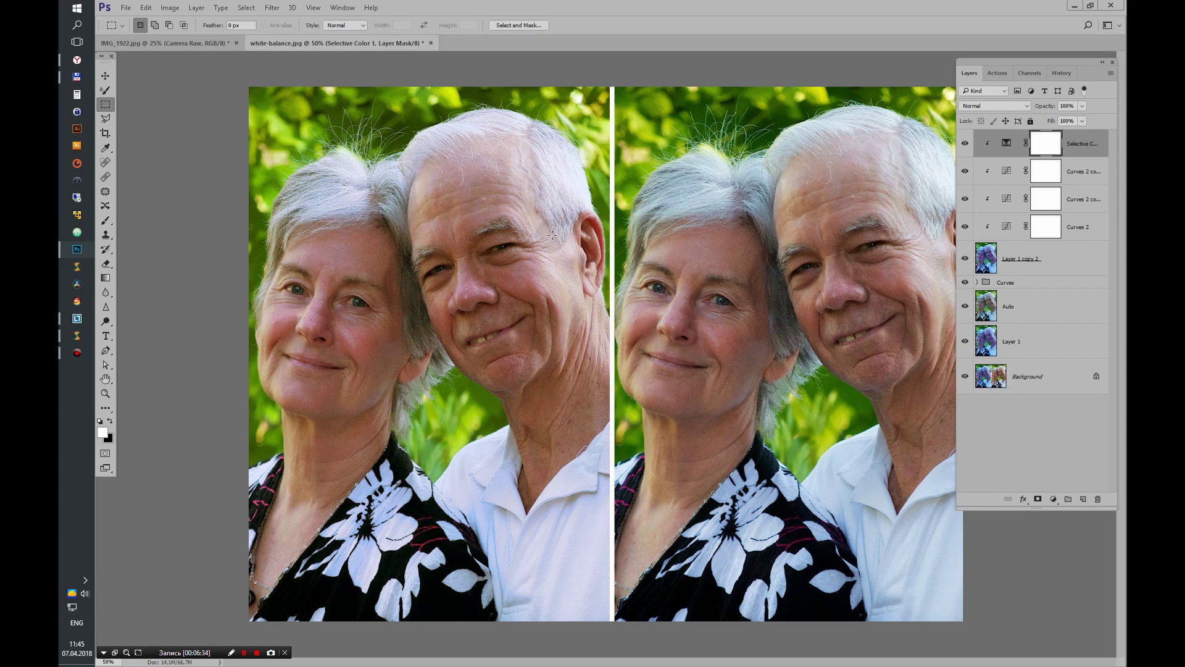
{"action": "key", "text": "ctrl+minus"}
{"action": "key", "text": "ctrl+plus"}
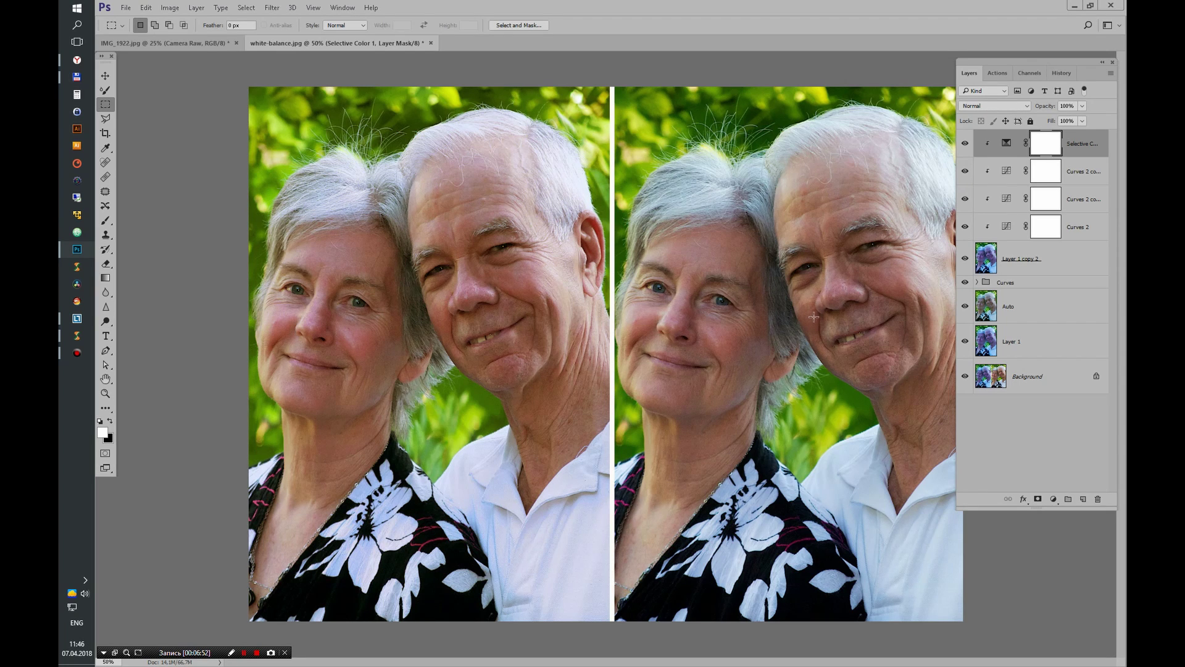
Add a Color Balance layer with Highlights Cyan-Red -5 and Magenta-Green +3, clipped below.
{"action": "left_click", "coordinate": [1054, 499]}
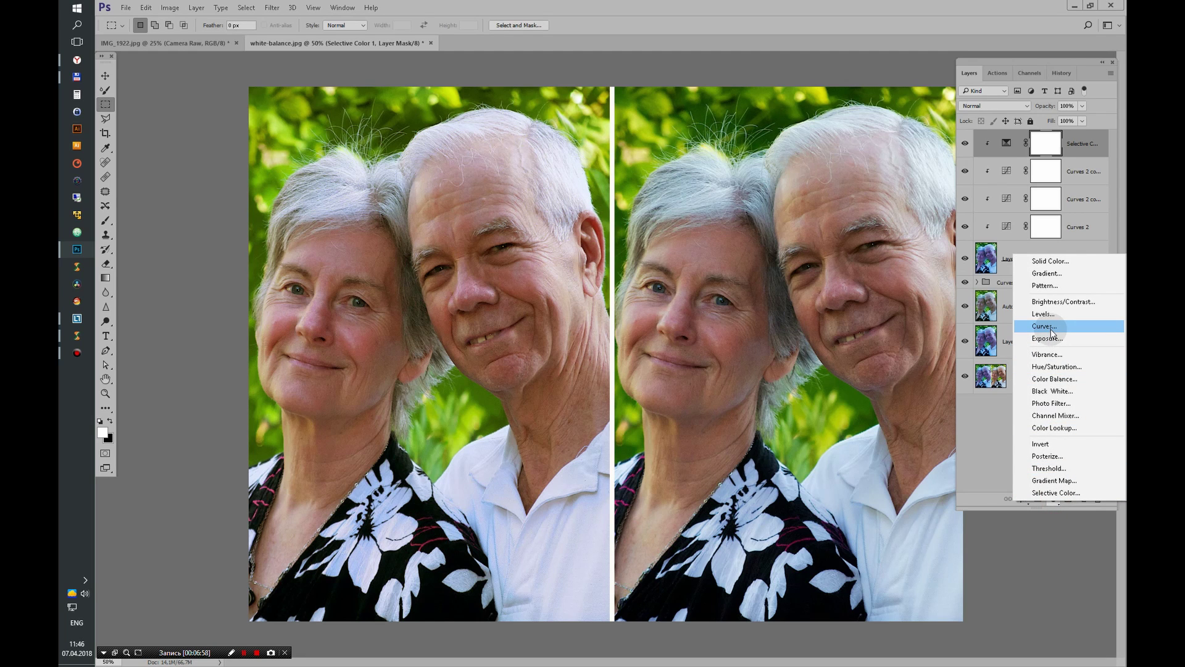
{"action": "left_click", "coordinate": [1069, 379]}
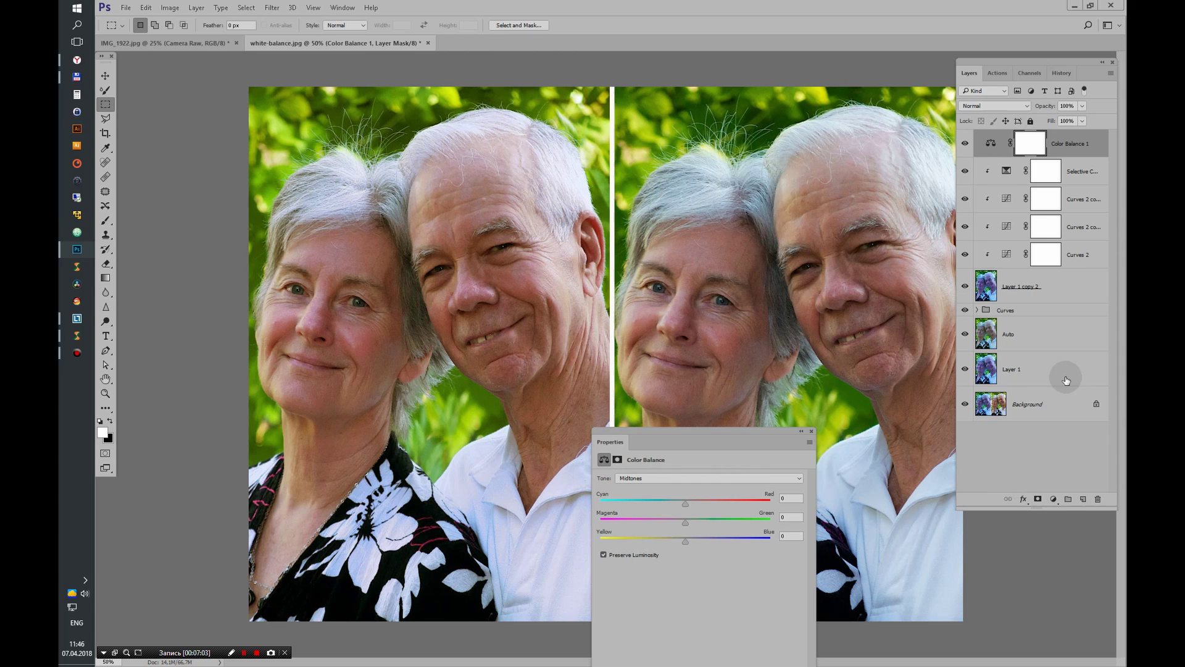
{"action": "left_click", "coordinate": [760, 479]}
{"action": "left_click", "coordinate": [745, 501]}
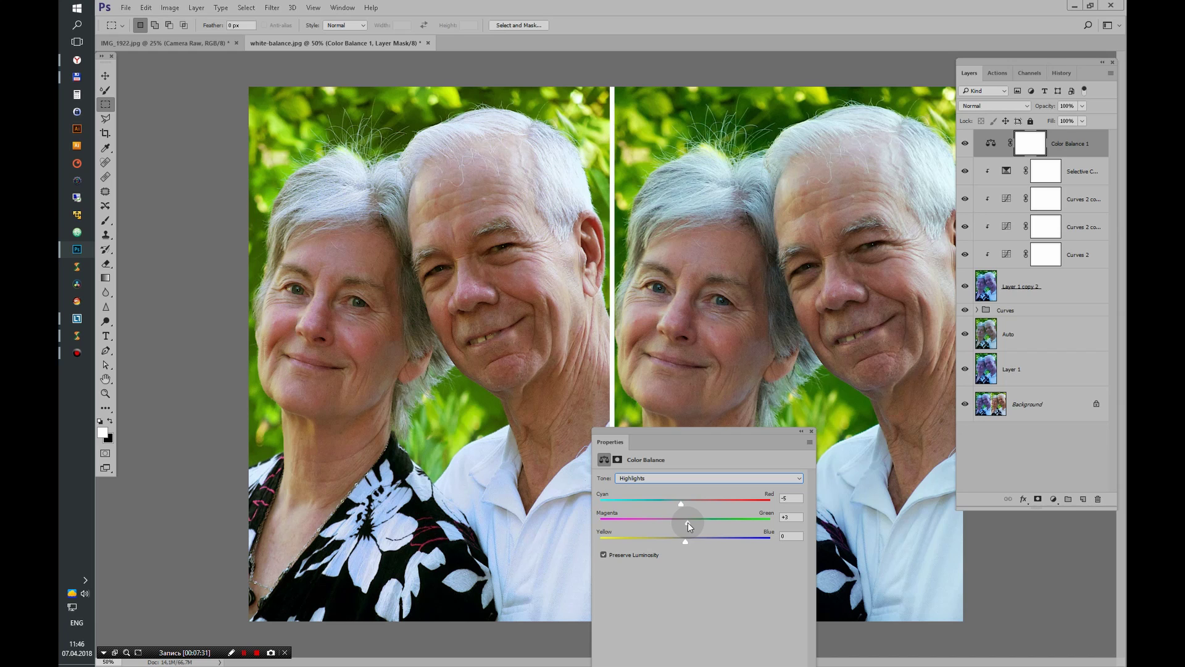
{"action": "left_click", "coordinate": [813, 432]}
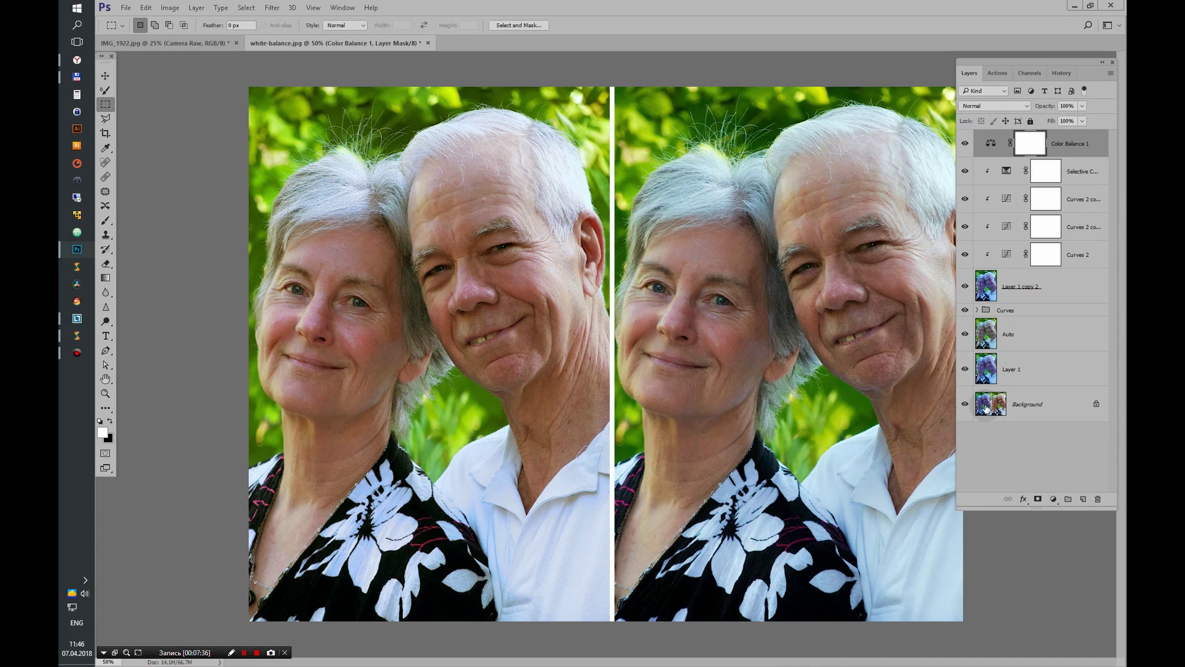
{"action": "left_click", "coordinate": [1003, 158], "text": "alt"}
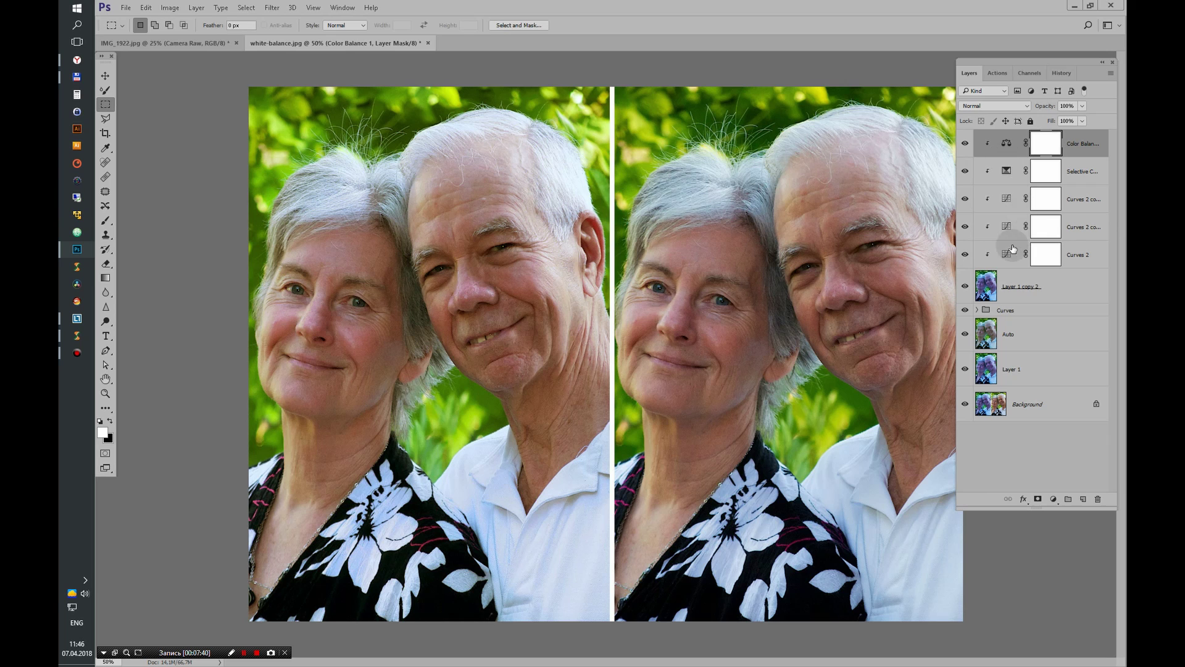
Group Layer 1 copy 2 through Color Balance 1 into a group named 'Average'.
{"action": "left_click", "coordinate": [1078, 286]}
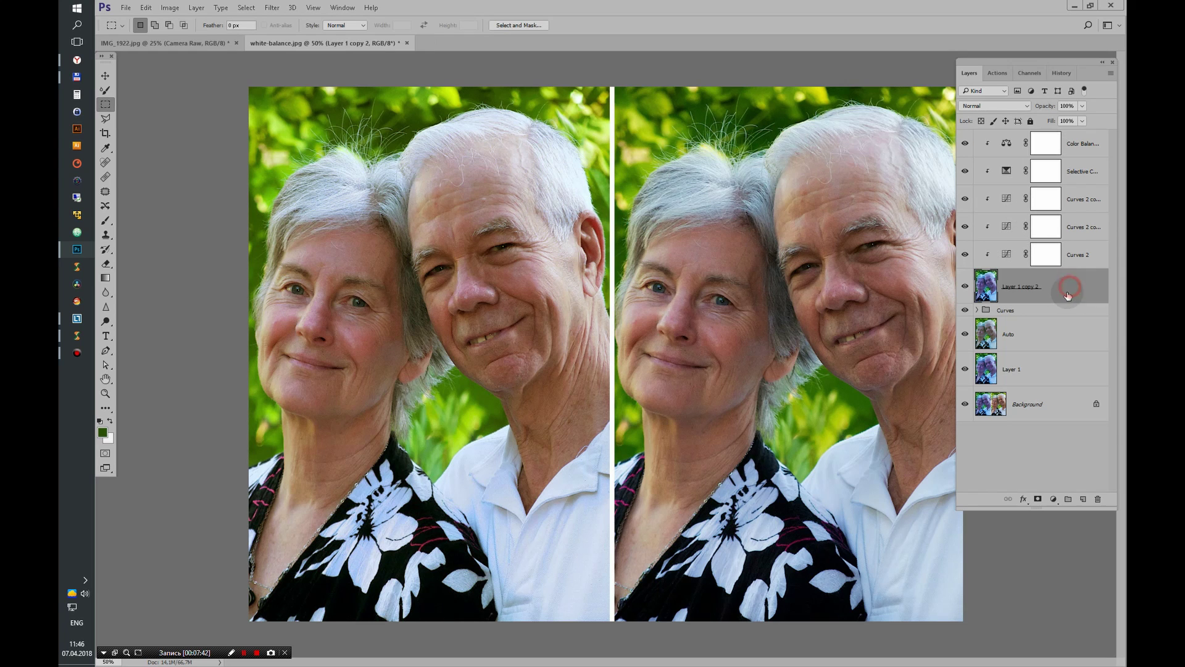
{"action": "left_click", "coordinate": [1093, 145], "text": "shift"}
{"action": "key", "text": "ctrl+g"}
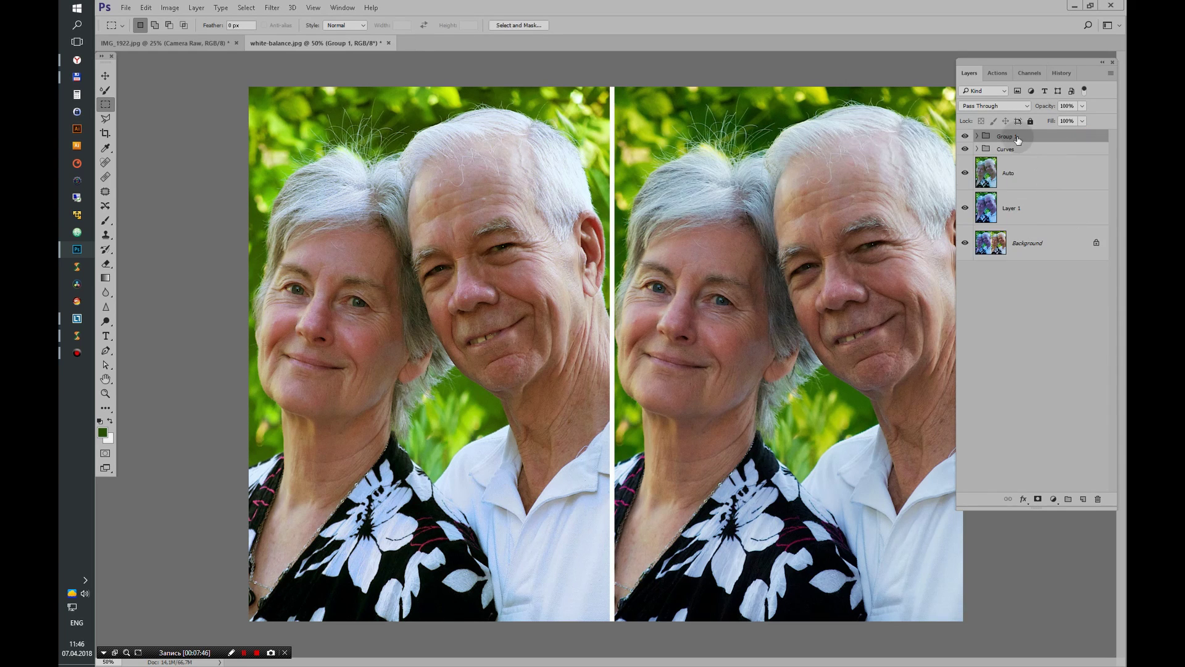
{"action": "double_click", "coordinate": [1017, 138]}
{"action": "type", "text": "Ave"}
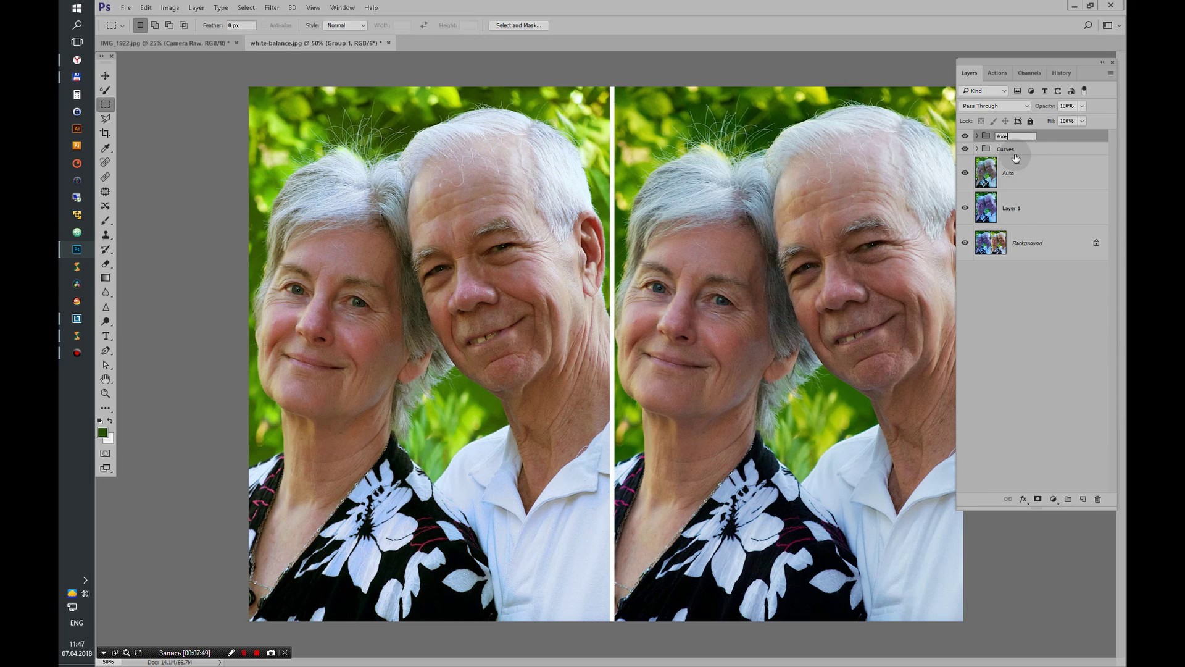
{"action": "type", "text": "rage"}
{"action": "key", "text": "Return"}
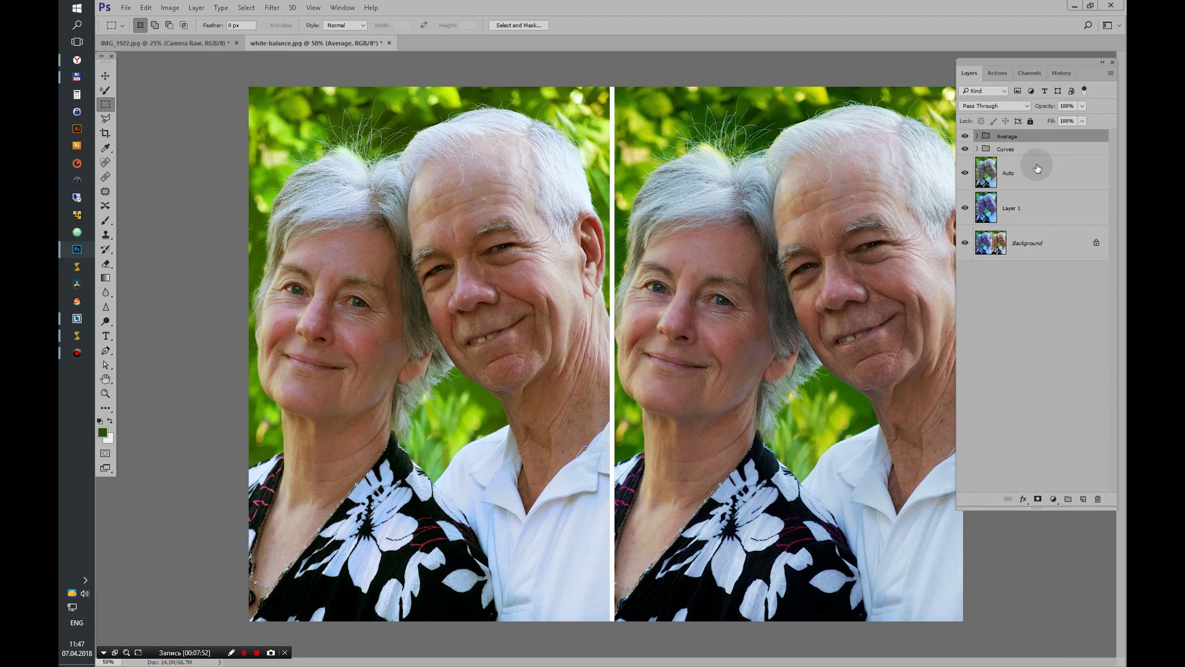
Duplicate Layer 1 and move the copy above the Average group.
{"action": "left_click", "coordinate": [1025, 208]}
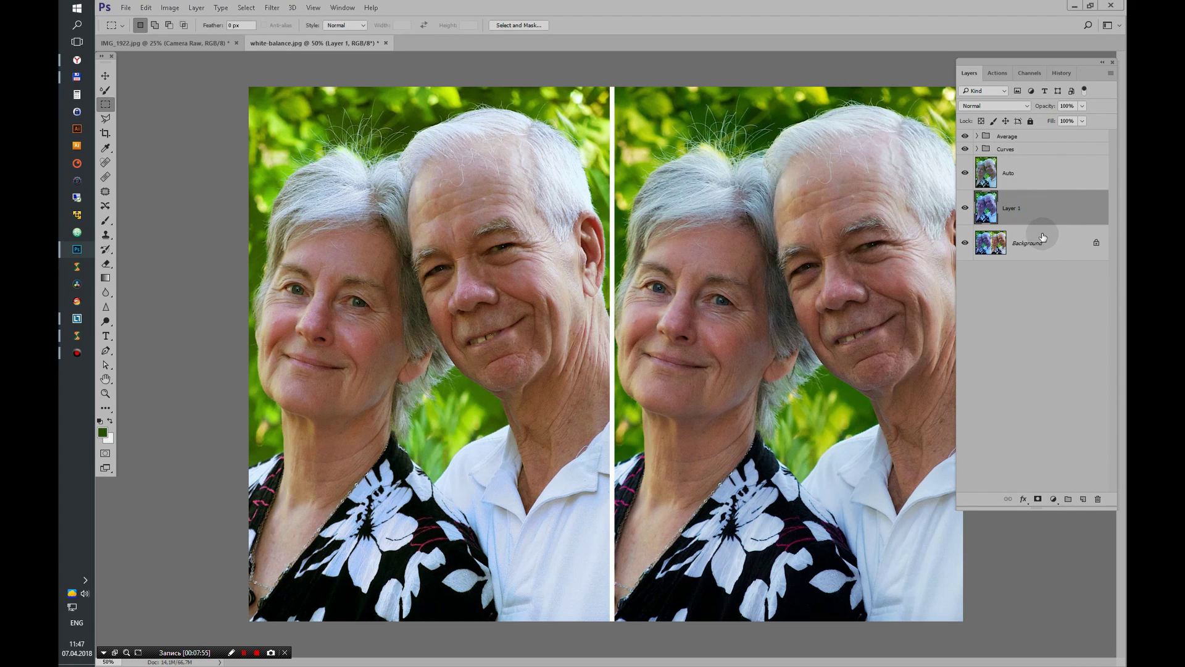
{"action": "key", "text": "ctrl+j"}
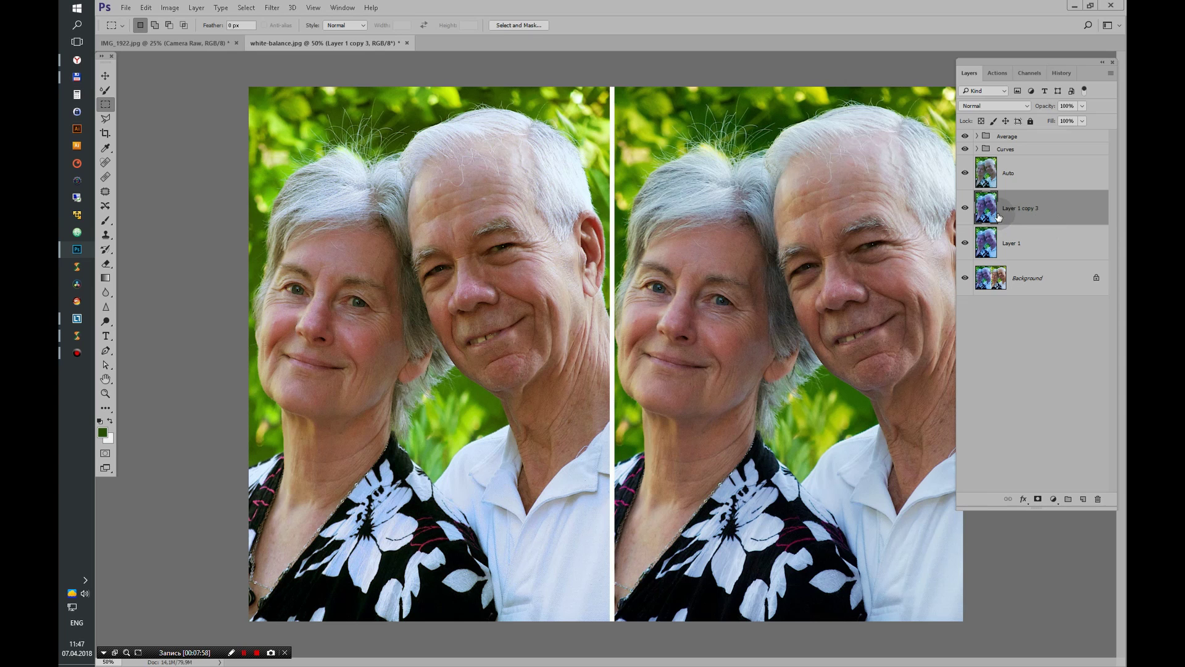
{"action": "left_click_drag", "start_coordinate": [998, 216], "coordinate": [1009, 145]}
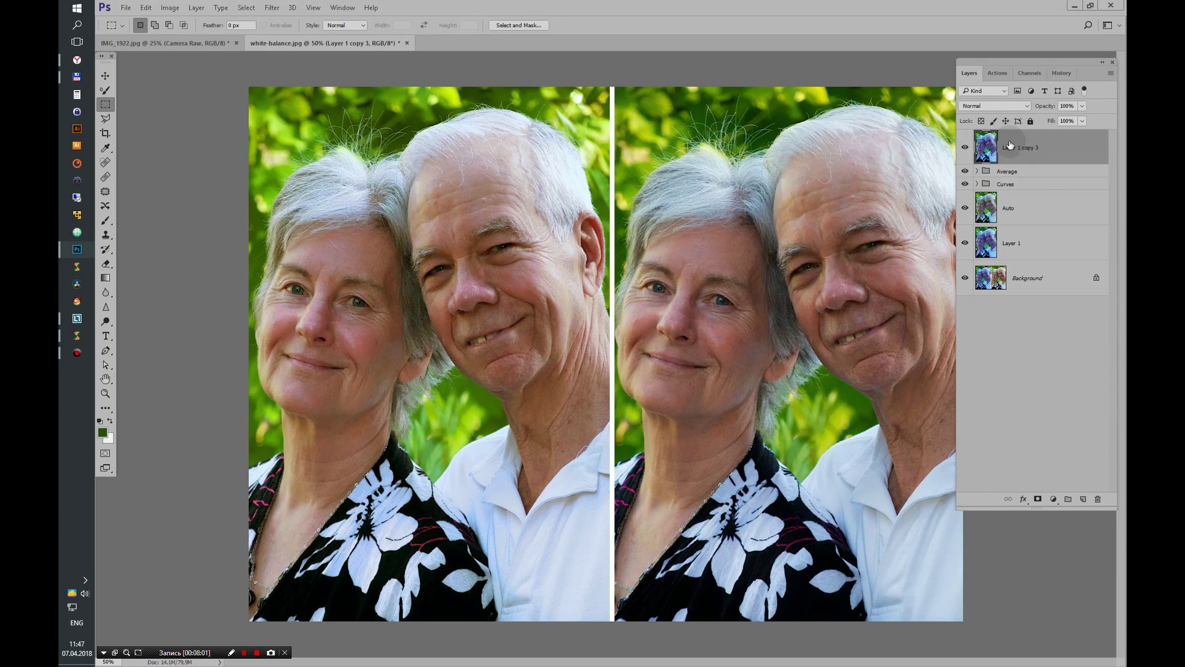
Open the Camera Raw filter on Layer 1 copy 3 and trial contrast and exposure changes.
{"action": "left_click", "coordinate": [270, 8]}
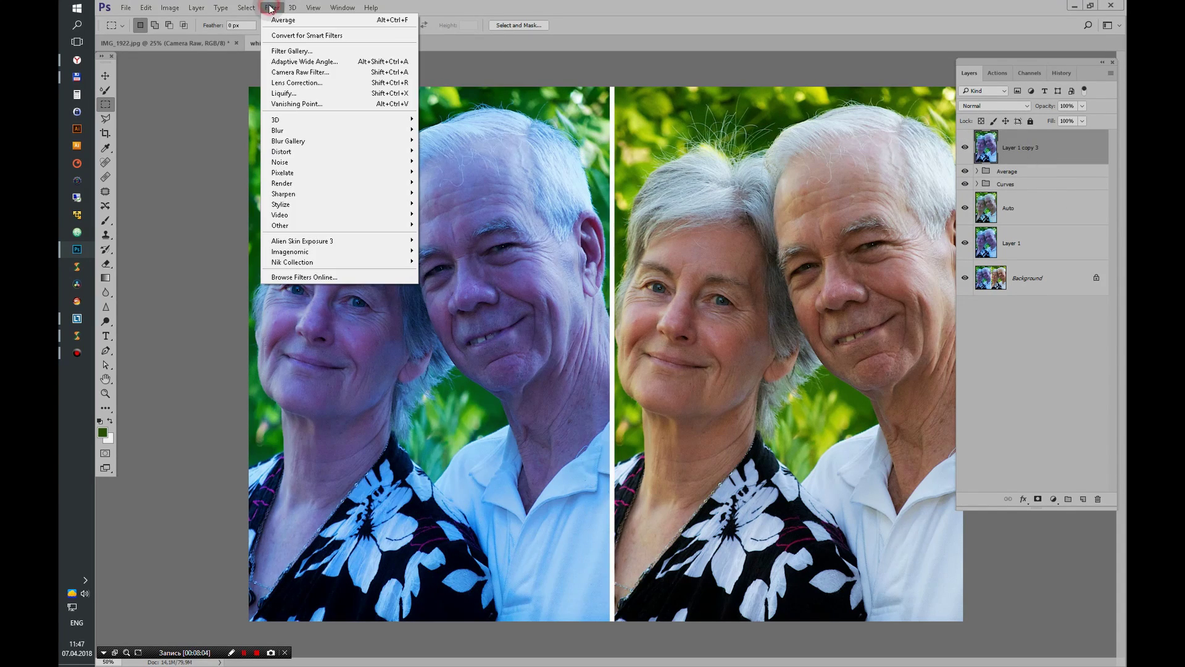
{"action": "left_click", "coordinate": [300, 71]}
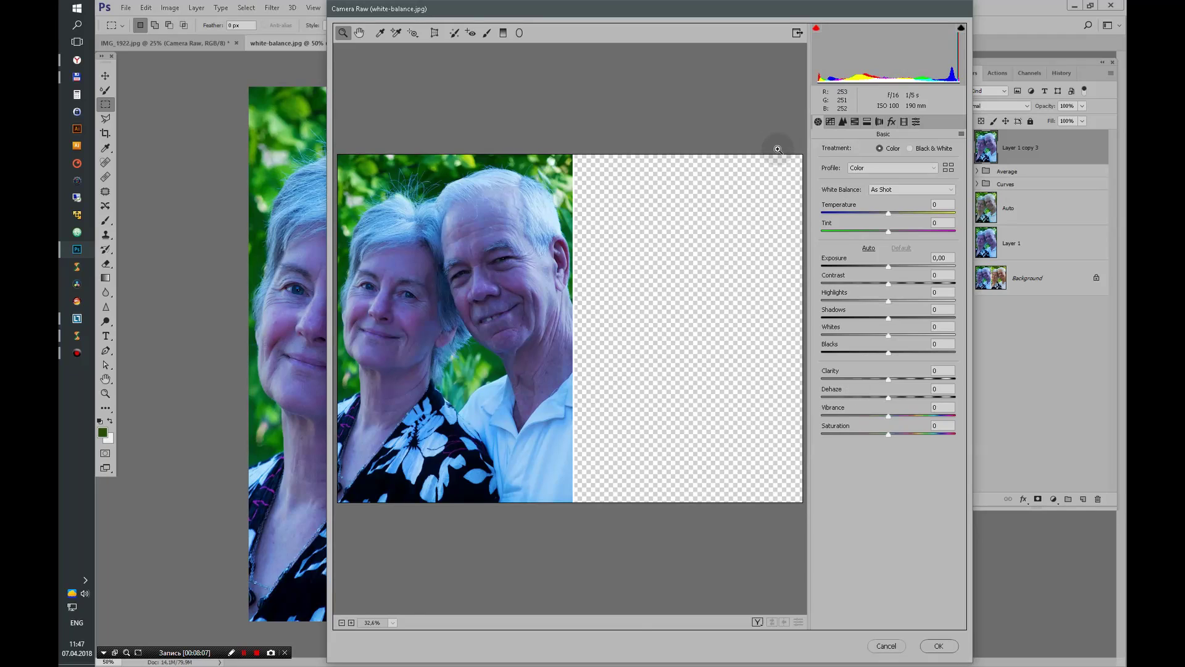
{"action": "left_click_drag", "start_coordinate": [741, 9], "coordinate": [622, 9]}
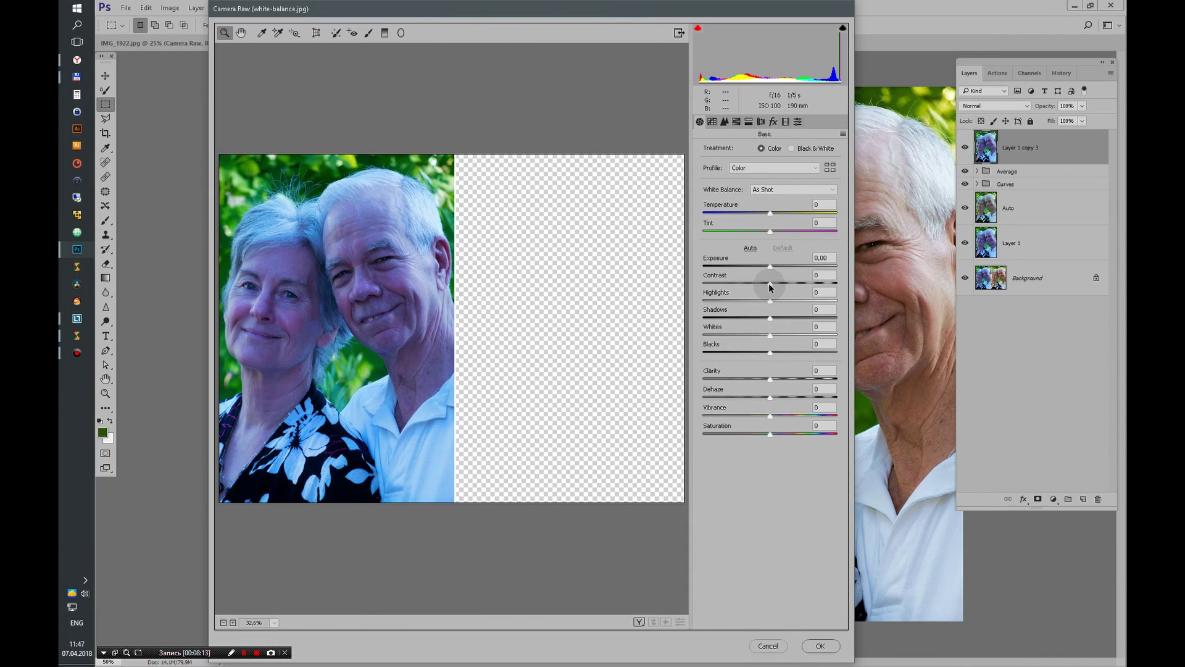
{"action": "left_click_drag", "start_coordinate": [770, 287], "coordinate": [772, 287]}
{"action": "double_click", "coordinate": [771, 285]}
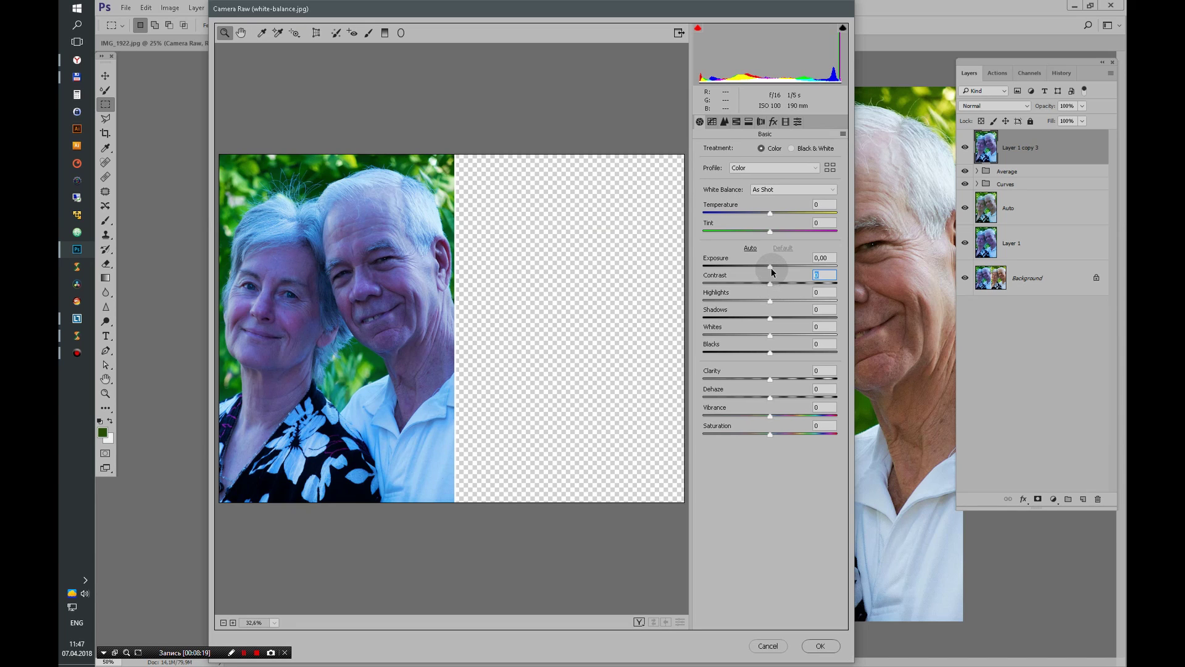
{"action": "left_click_drag", "start_coordinate": [772, 272], "coordinate": [770, 270]}
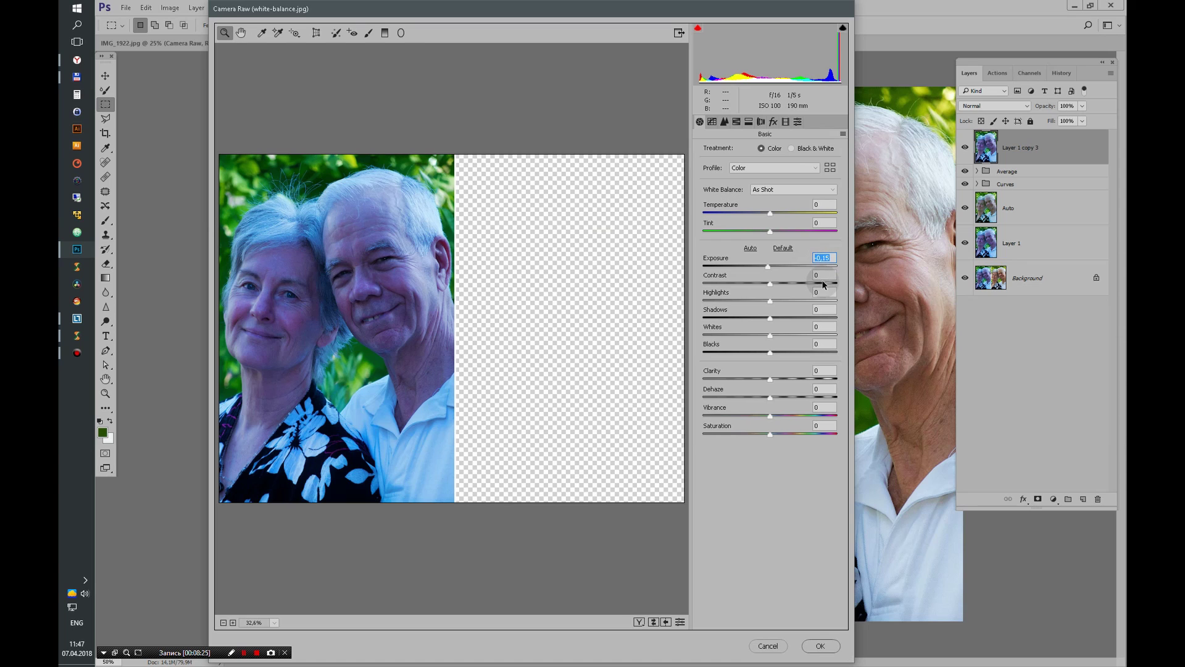
{"action": "type", "text": "0"}
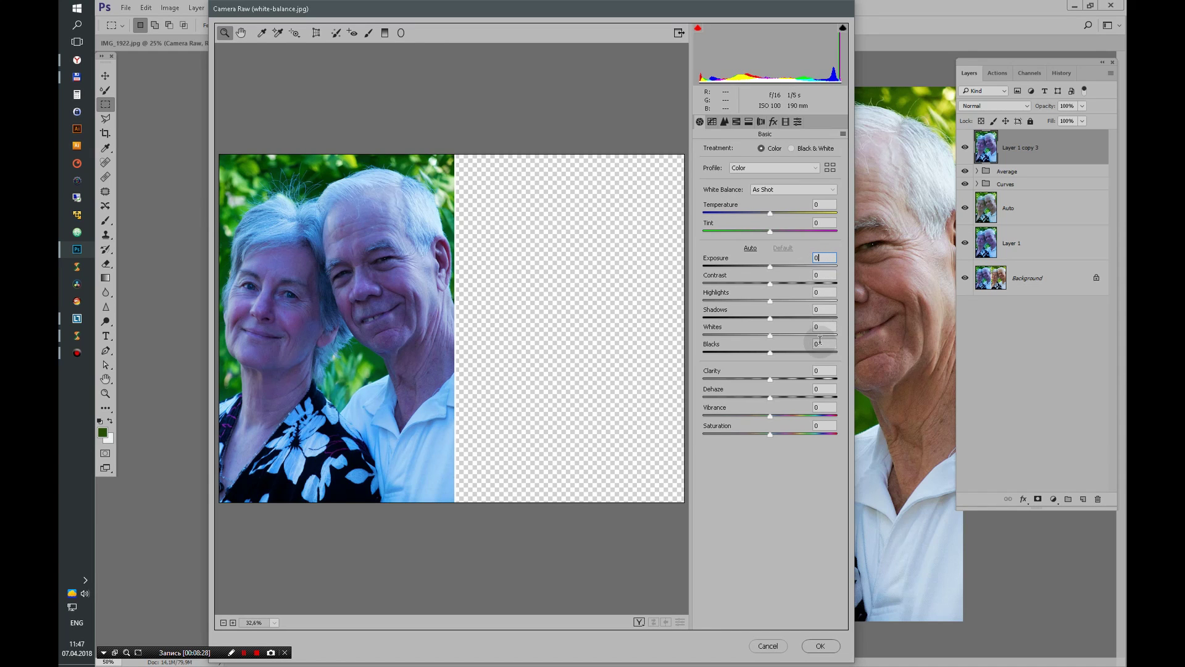
Set Highlights to +8, boost Vibrance, cool the Temperature and push Tint toward magenta.
{"action": "left_click_drag", "start_coordinate": [770, 214], "coordinate": [771, 218]}
{"action": "left_click", "coordinate": [771, 301]}
{"action": "left_click_drag", "start_coordinate": [772, 302], "coordinate": [772, 339]}
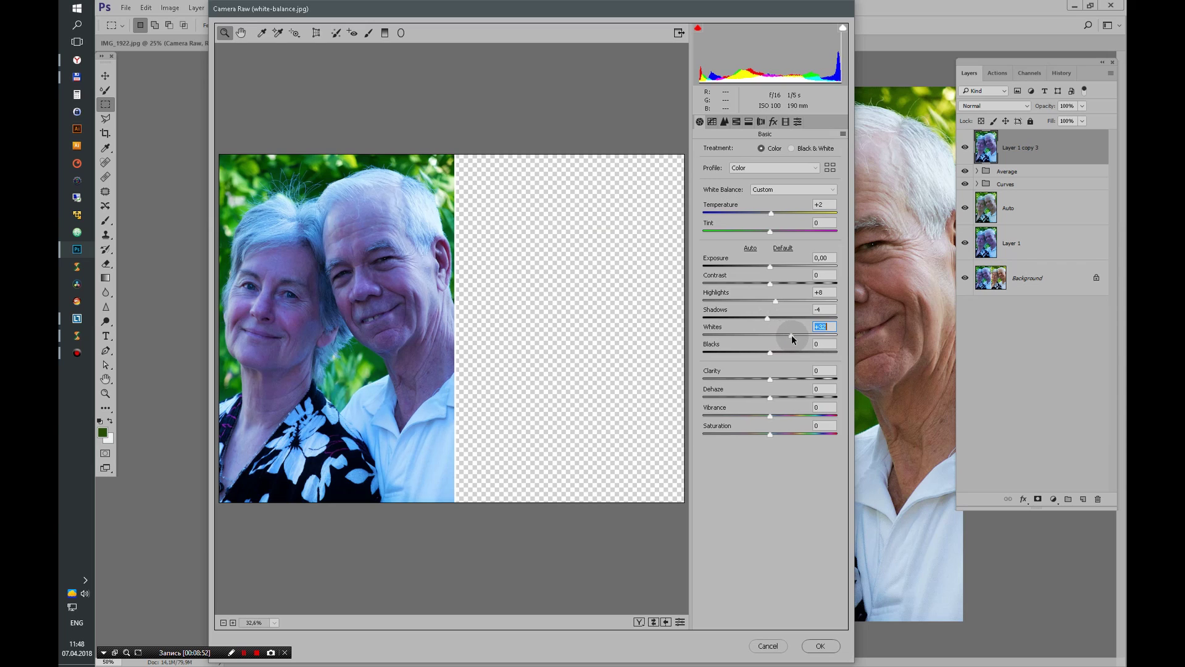
{"action": "double_click", "coordinate": [773, 336]}
{"action": "left_click", "coordinate": [770, 418]}
{"action": "left_click_drag", "start_coordinate": [770, 419], "coordinate": [779, 433]}
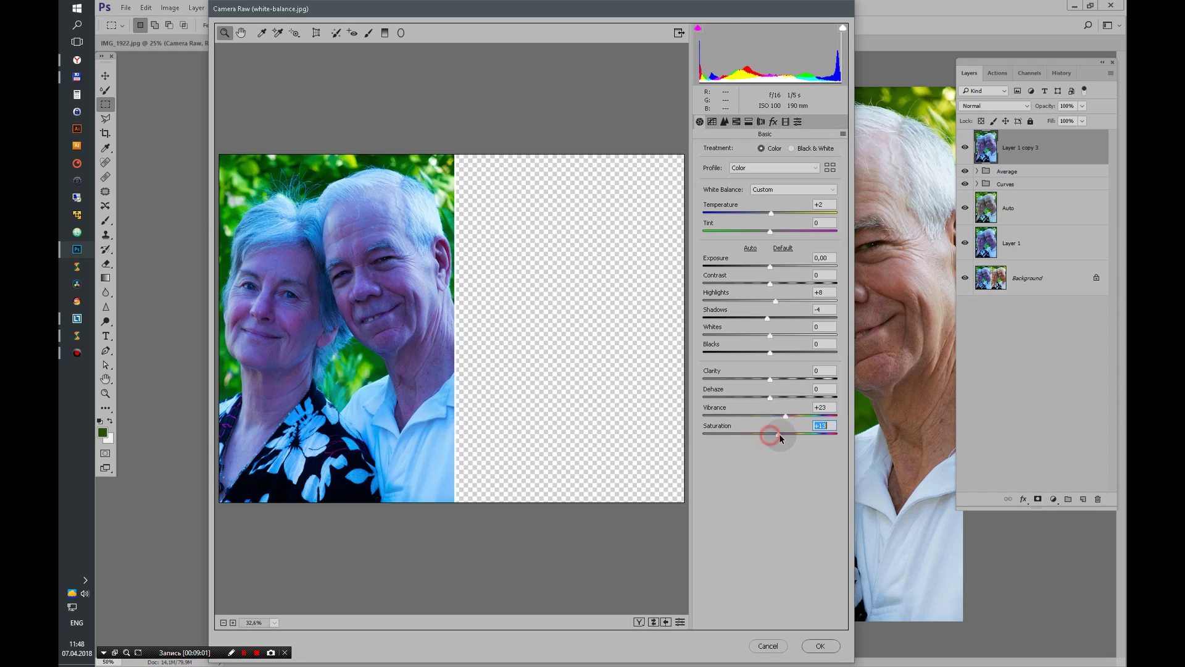
{"action": "left_click", "coordinate": [769, 214]}
{"action": "mouse_move", "coordinate": [769, 216]}
{"action": "left_mouse_down"}
{"action": "mouse_move", "coordinate": [768, 232]}
{"action": "mouse_move", "coordinate": [794, 231]}
{"action": "mouse_move", "coordinate": [754, 215]}
{"action": "mouse_move", "coordinate": [776, 233]}
{"action": "mouse_move", "coordinate": [763, 234]}
{"action": "mouse_move", "coordinate": [770, 215]}
{"action": "mouse_move", "coordinate": [758, 232]}
{"action": "mouse_move", "coordinate": [718, 232]}
{"action": "mouse_move", "coordinate": [735, 215]}
{"action": "mouse_move", "coordinate": [810, 211]}
{"action": "left_mouse_up"}
{"action": "left_click", "coordinate": [766, 215]}
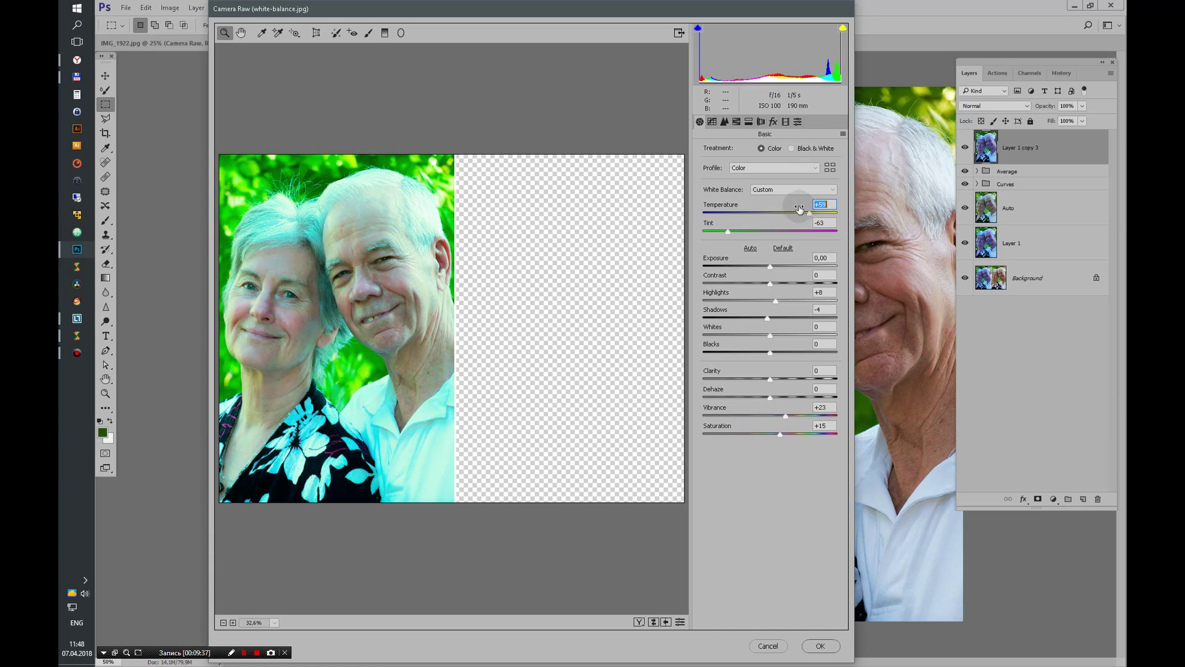
Set Temperature +100 and Tint +28, reset Highlights to 0, and lower Vibrance to +2.
{"action": "left_click_drag", "start_coordinate": [728, 233], "coordinate": [833, 216]}
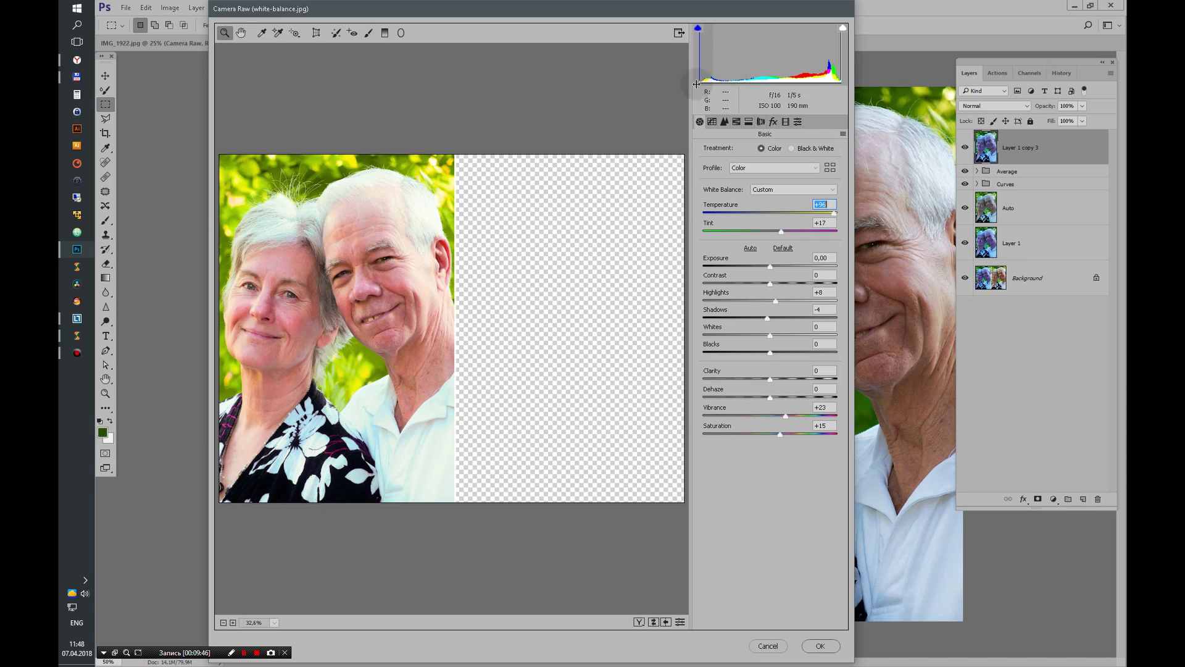
{"action": "left_click", "coordinate": [782, 233]}
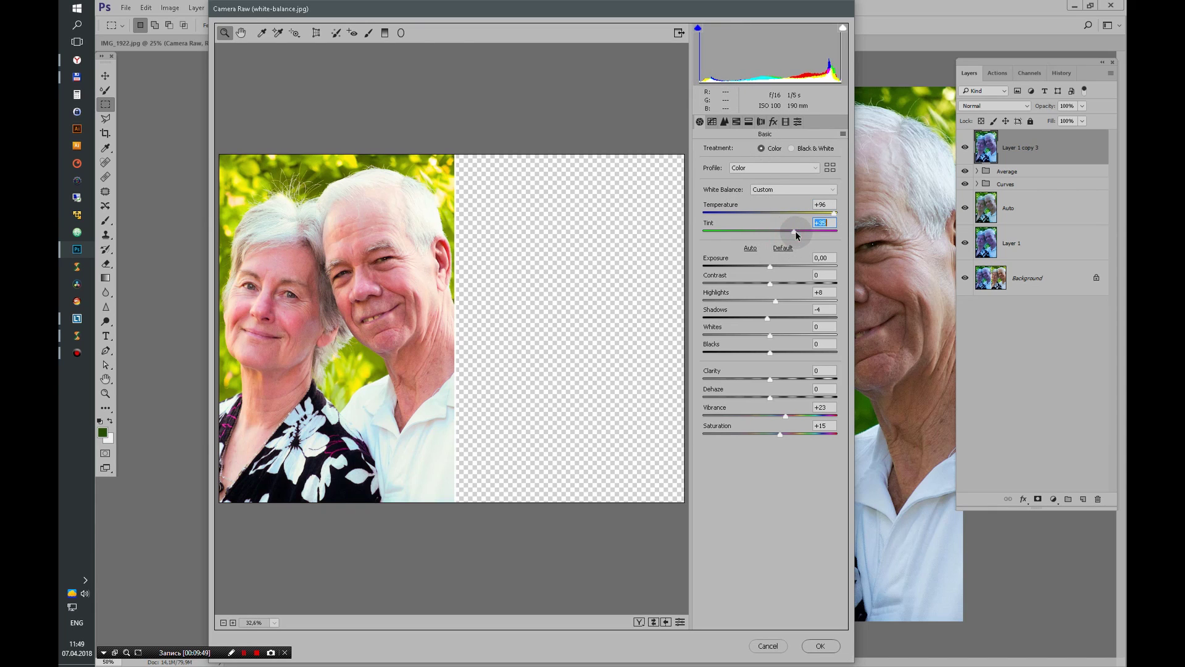
{"action": "mouse_move", "coordinate": [795, 231]}
{"action": "left_mouse_down"}
{"action": "mouse_move", "coordinate": [841, 214]}
{"action": "mouse_move", "coordinate": [776, 232]}
{"action": "left_mouse_up"}
{"action": "left_click_drag", "start_coordinate": [776, 301], "coordinate": [767, 303]}
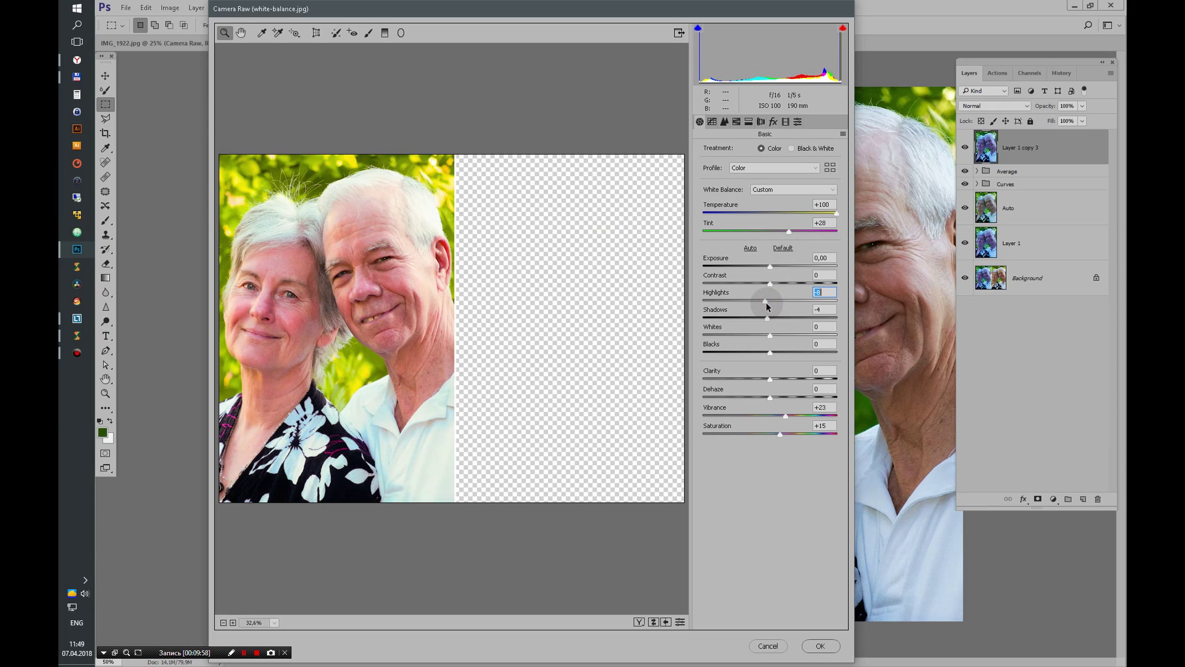
{"action": "double_click", "coordinate": [765, 301]}
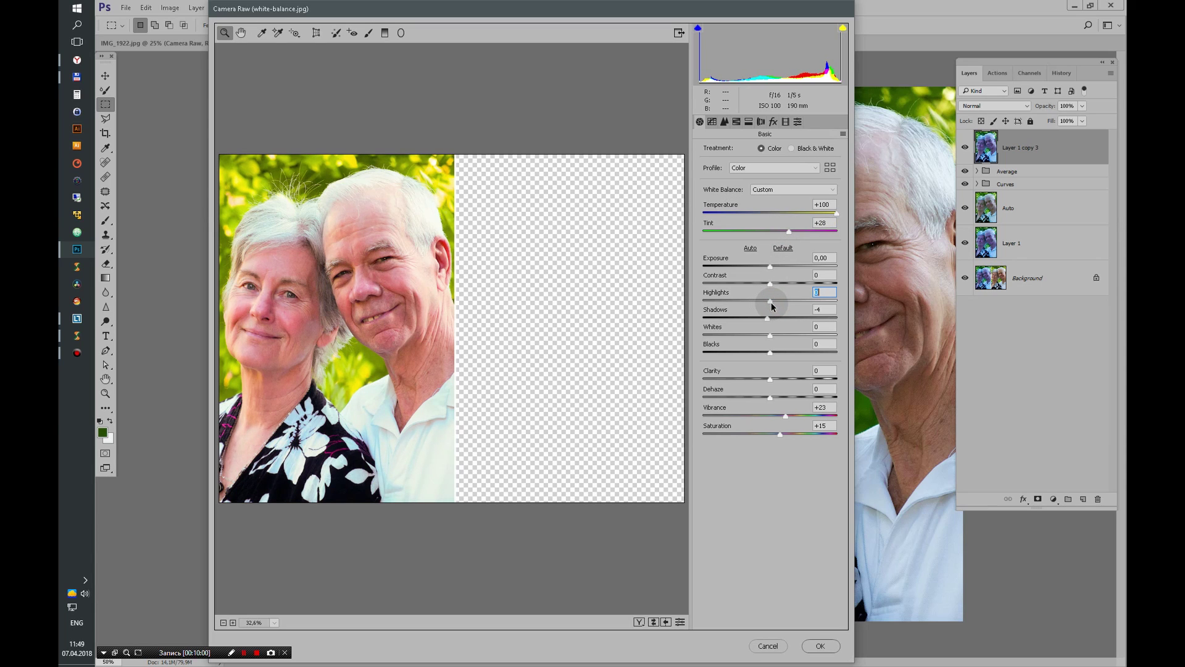
{"action": "left_click", "coordinate": [784, 417]}
{"action": "left_click_drag", "start_coordinate": [785, 417], "coordinate": [771, 417]}
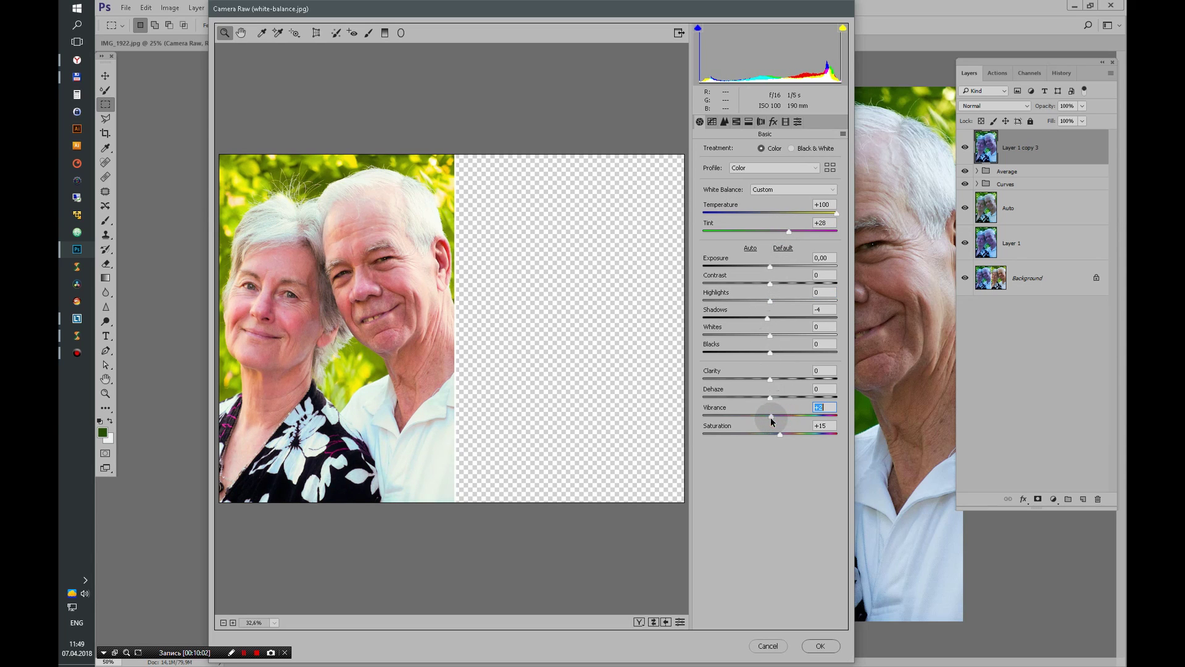
Reset Vibrance, Saturation and Shadows to 0.
{"action": "type", "text": "0"}
{"action": "double_click", "coordinate": [824, 426]}
{"action": "type", "text": "0"}
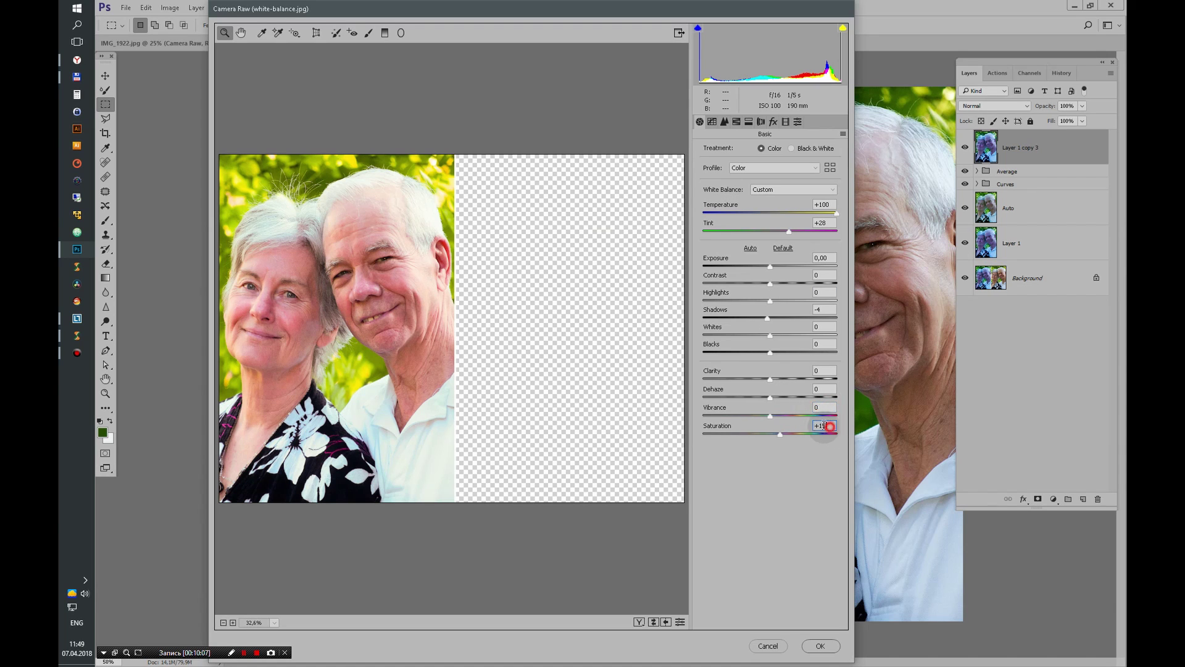
{"action": "double_click", "coordinate": [824, 309]}
{"action": "type", "text": "0"}
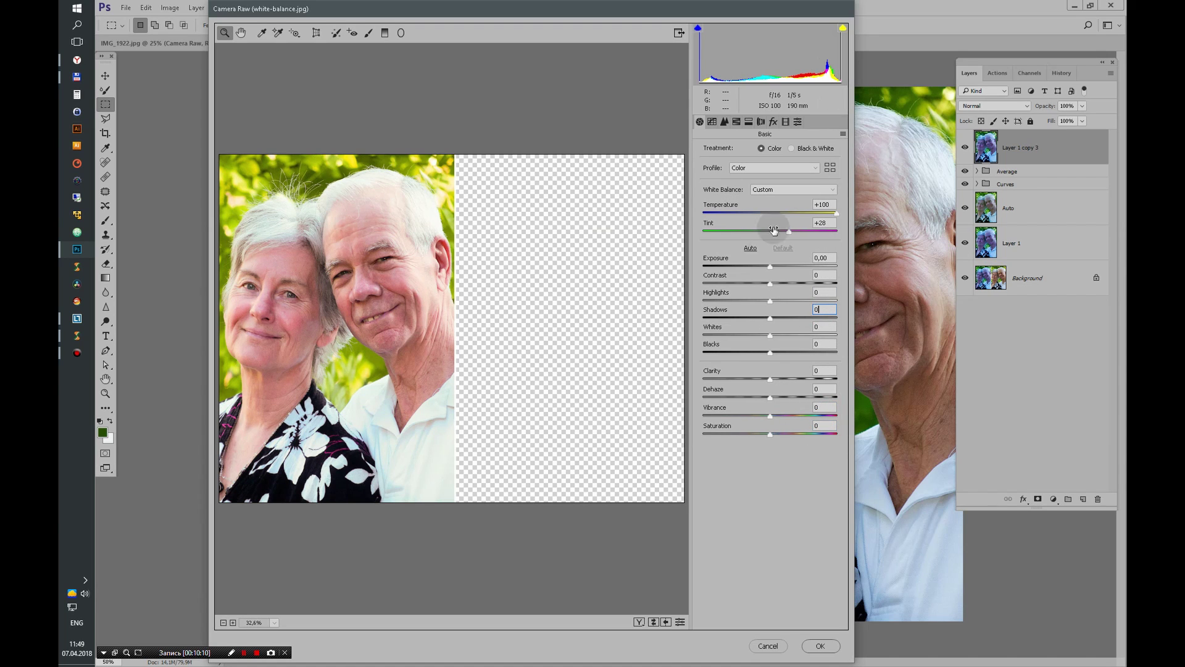
Settle white balance at Temperature +78, Tint +39, with exposure darkened to about -0,55.
{"action": "left_click_drag", "start_coordinate": [788, 230], "coordinate": [828, 215]}
{"action": "left_click_drag", "start_coordinate": [769, 266], "coordinate": [771, 269]}
{"action": "left_click_drag", "start_coordinate": [830, 213], "coordinate": [801, 231]}
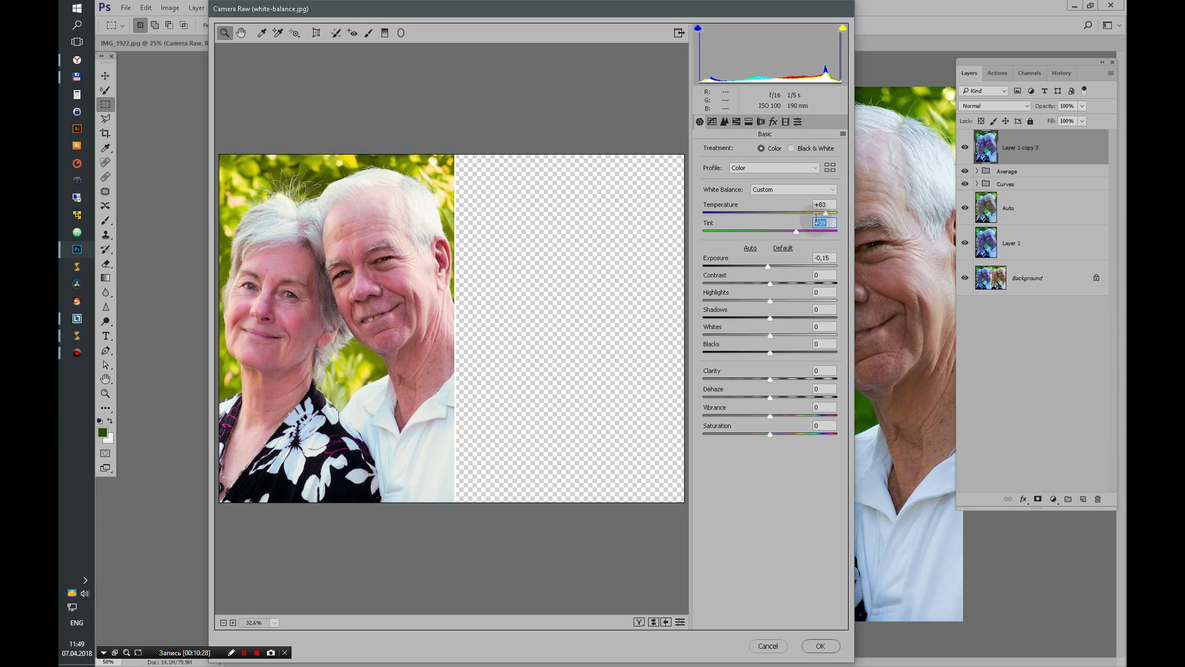
{"action": "left_click_drag", "start_coordinate": [824, 214], "coordinate": [821, 215]}
{"action": "left_click_drag", "start_coordinate": [768, 266], "coordinate": [767, 269]}
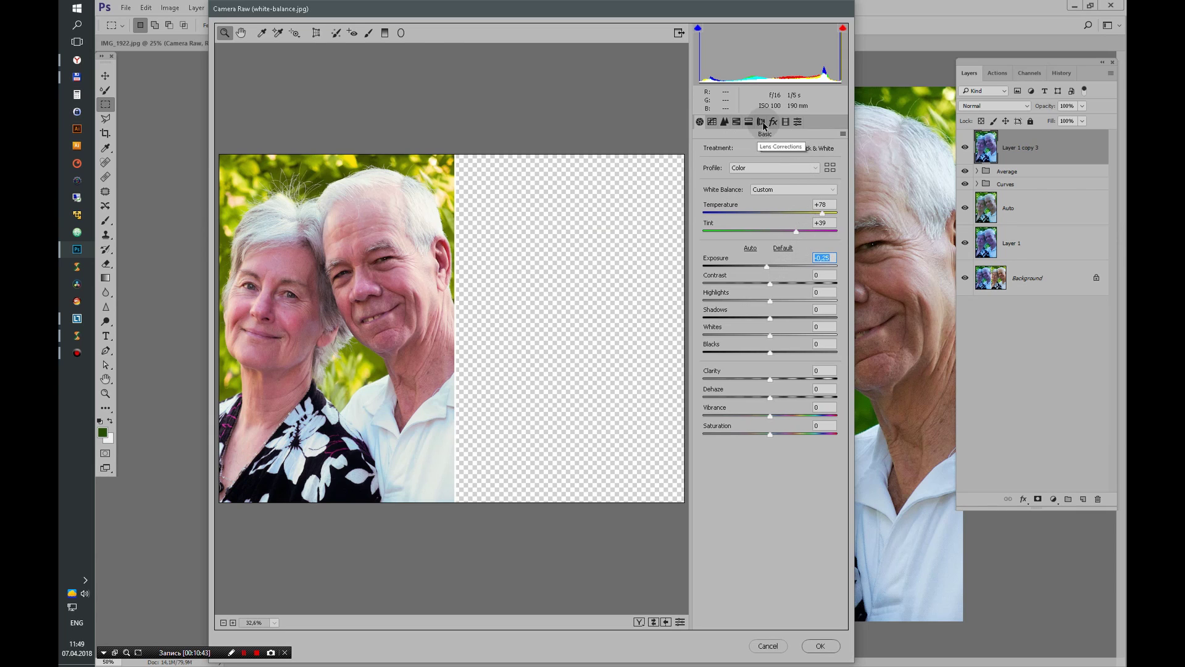
{"action": "left_click", "coordinate": [801, 125]}
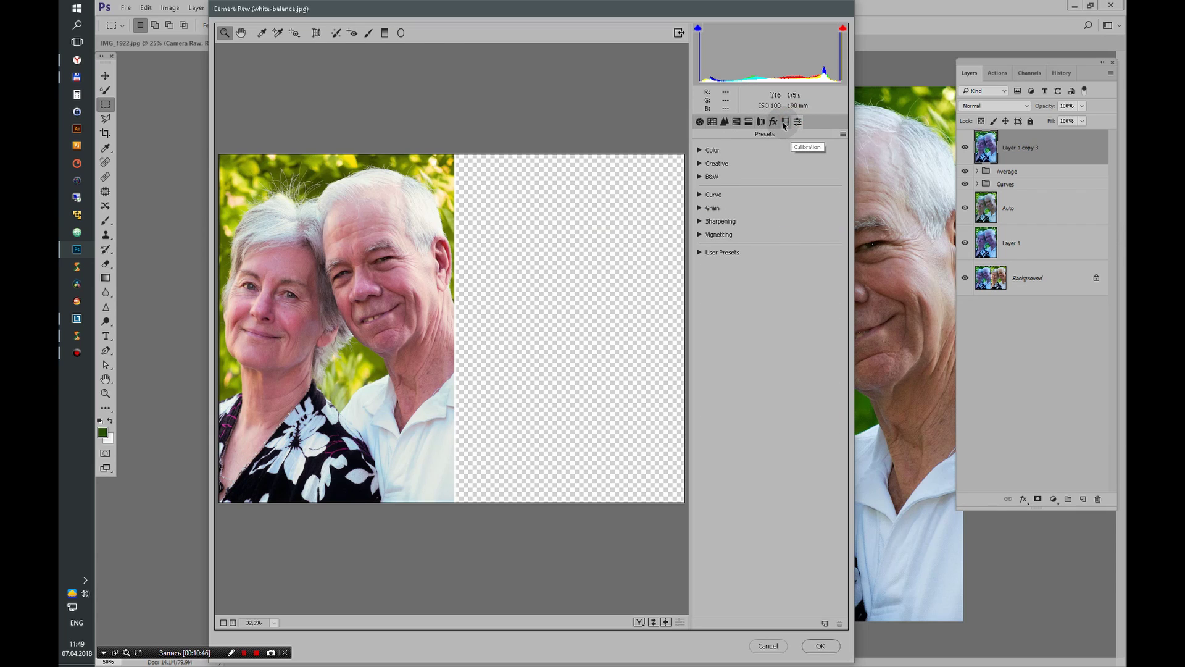
Adjust the Red, Green and Blue primary hue and saturation in Camera Raw Calibration.
{"action": "left_click", "coordinate": [699, 150]}
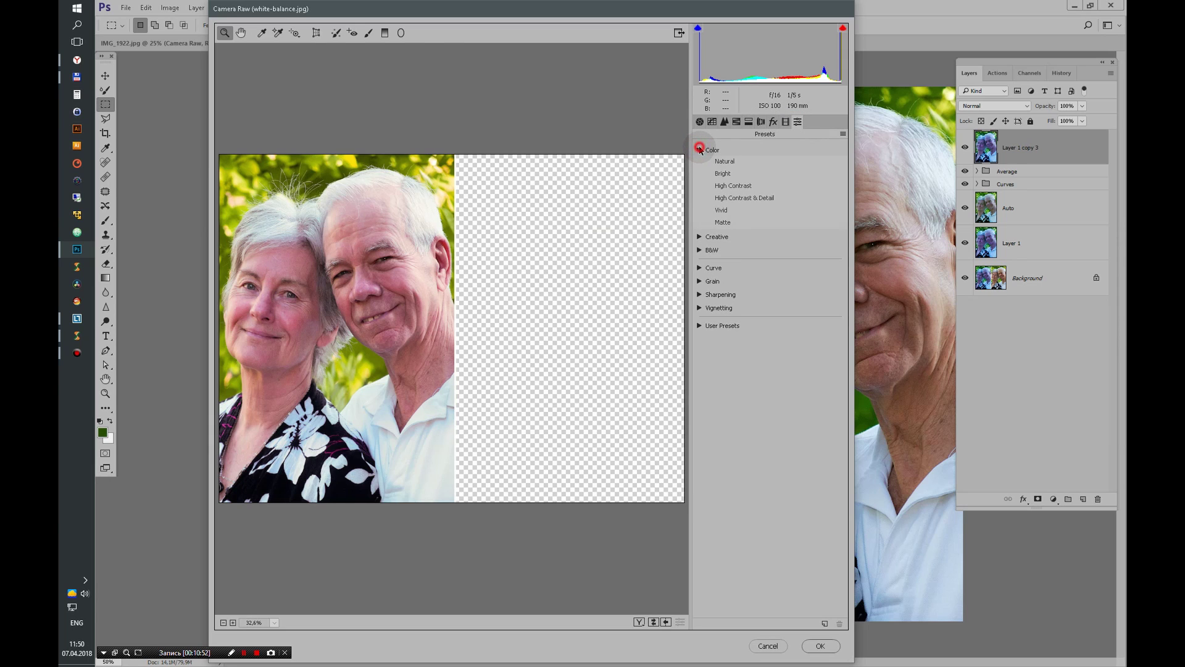
{"action": "left_click", "coordinate": [785, 121]}
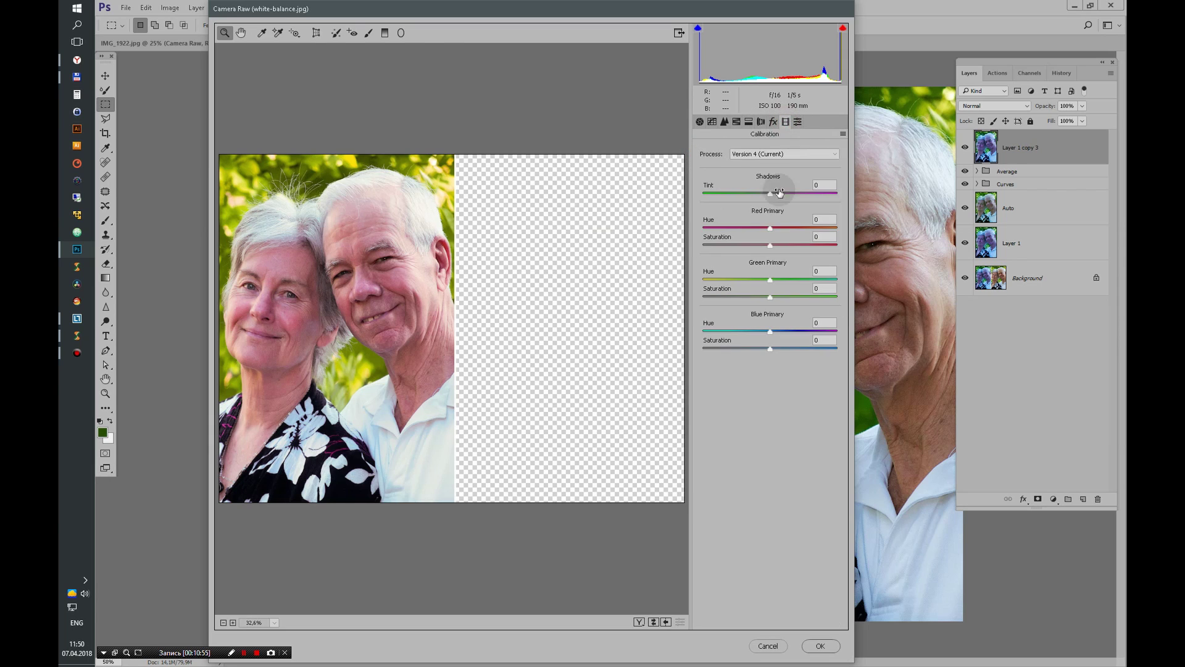
{"action": "mouse_move", "coordinate": [770, 229]}
{"action": "left_mouse_down"}
{"action": "mouse_move", "coordinate": [789, 239]}
{"action": "mouse_move", "coordinate": [760, 250]}
{"action": "left_mouse_up"}
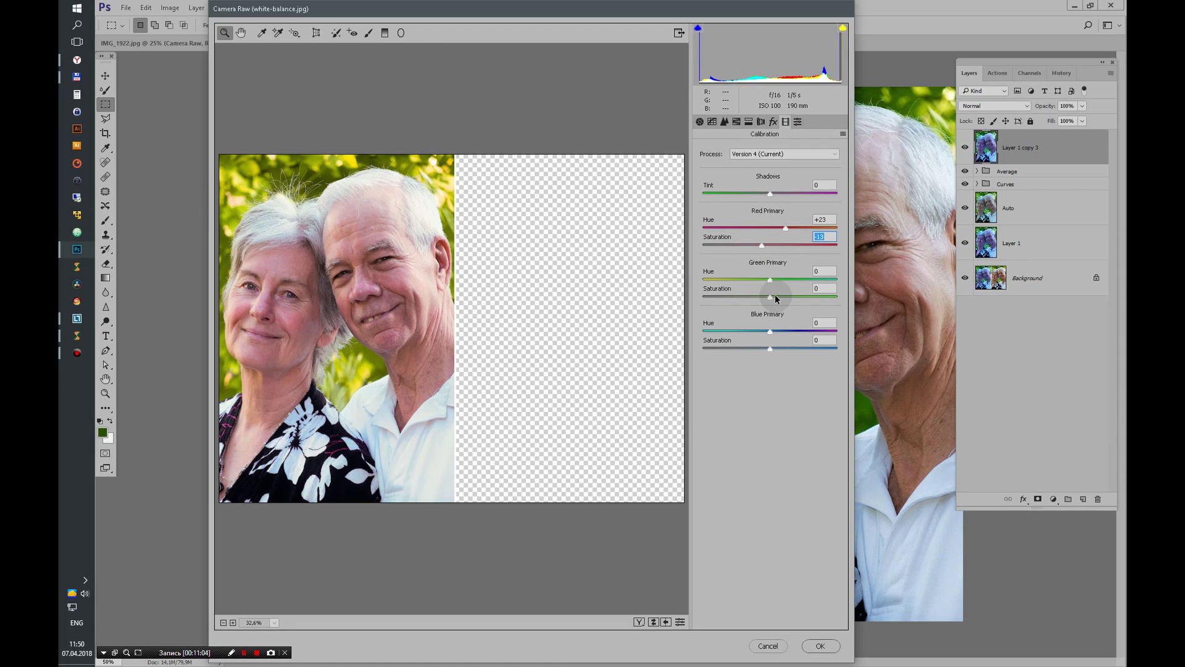
{"action": "left_click_drag", "start_coordinate": [770, 348], "coordinate": [757, 355]}
{"action": "mouse_move", "coordinate": [770, 279]}
{"action": "left_mouse_down"}
{"action": "mouse_move", "coordinate": [809, 280]}
{"action": "mouse_move", "coordinate": [804, 299]}
{"action": "mouse_move", "coordinate": [836, 280]}
{"action": "mouse_move", "coordinate": [795, 297]}
{"action": "left_mouse_up"}
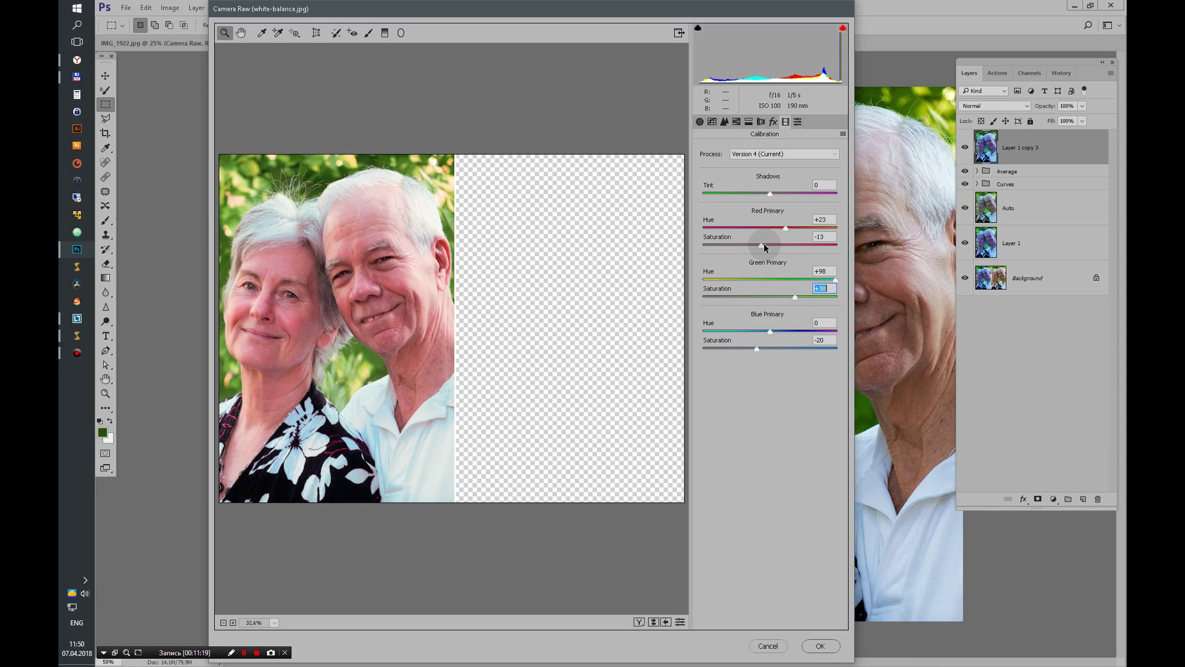
{"action": "mouse_move", "coordinate": [763, 246]}
{"action": "left_mouse_down"}
{"action": "mouse_move", "coordinate": [742, 246]}
{"action": "mouse_move", "coordinate": [804, 228]}
{"action": "left_mouse_up"}
Tint the shadows, finish primaries at Red +48, Green +98, Blue +35, and apply the filter.
{"action": "left_click_drag", "start_coordinate": [770, 193], "coordinate": [767, 198]}
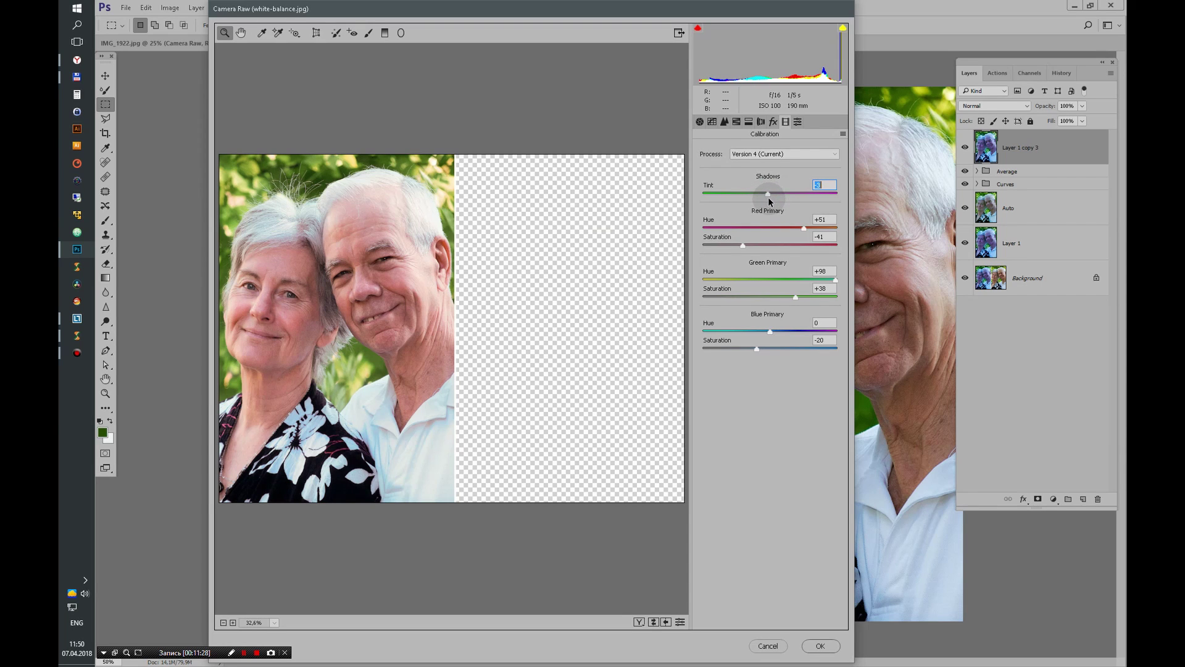
{"action": "mouse_move", "coordinate": [769, 332]}
{"action": "left_mouse_down"}
{"action": "mouse_move", "coordinate": [745, 332]}
{"action": "mouse_move", "coordinate": [802, 330]}
{"action": "mouse_move", "coordinate": [732, 349]}
{"action": "left_mouse_up"}
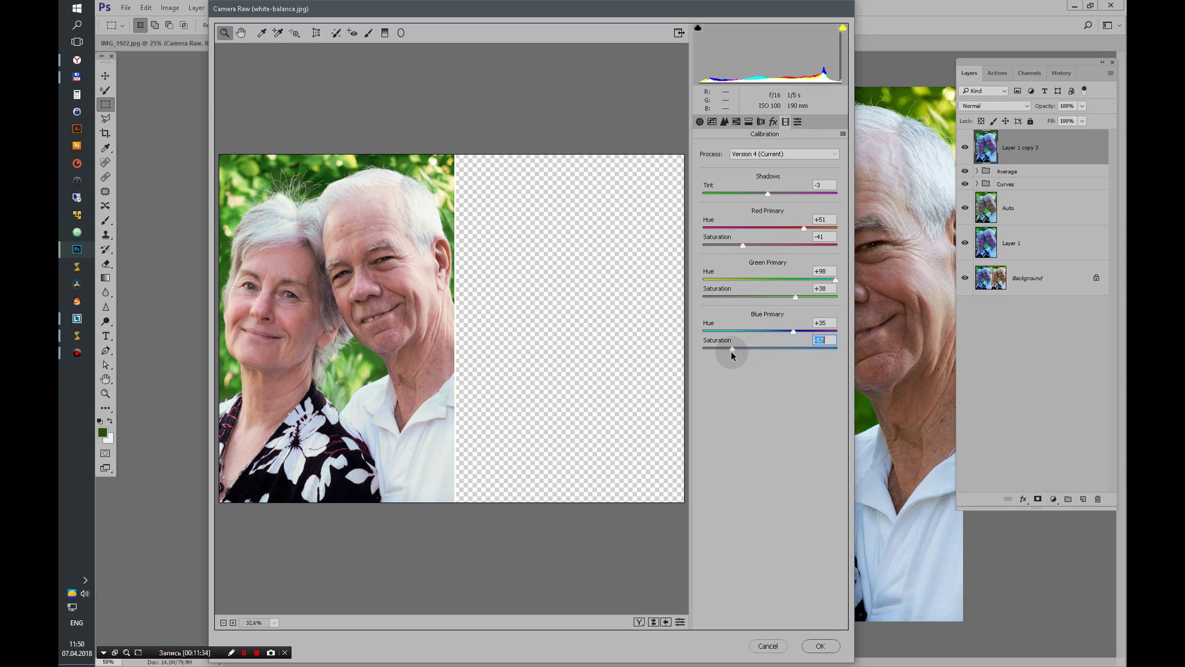
{"action": "left_click_drag", "start_coordinate": [804, 228], "coordinate": [813, 229]}
{"action": "mouse_move", "coordinate": [742, 245]}
{"action": "left_mouse_down"}
{"action": "mouse_move", "coordinate": [802, 228]}
{"action": "mouse_move", "coordinate": [765, 246]}
{"action": "left_mouse_up"}
{"action": "left_click", "coordinate": [820, 645]}
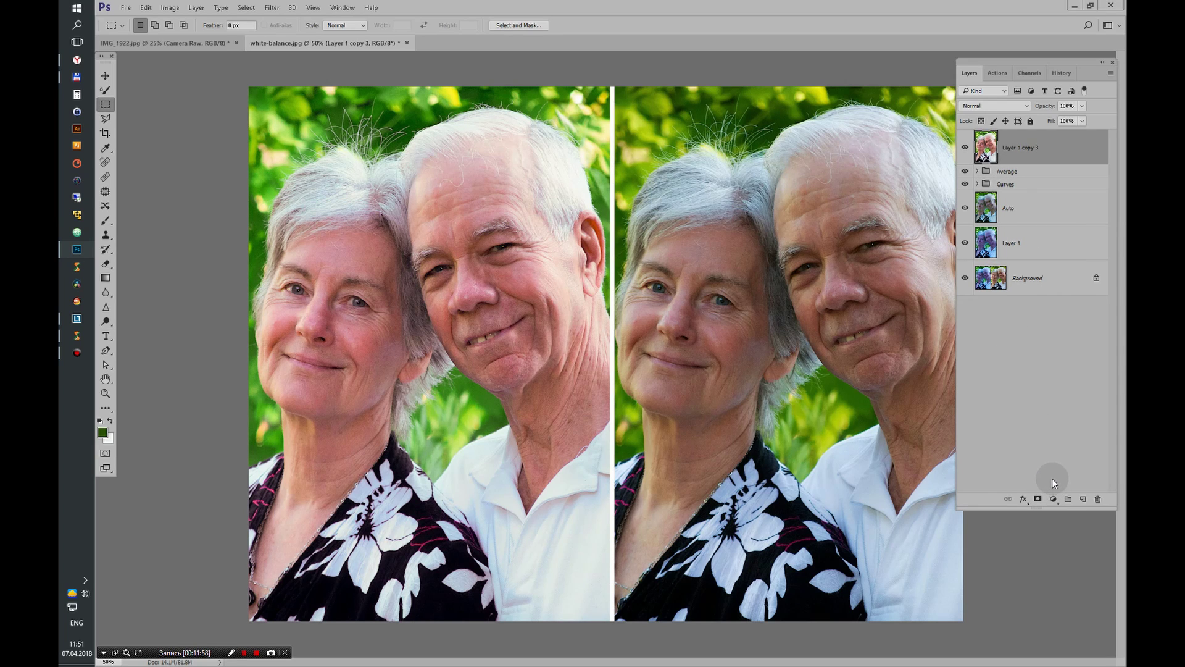
Rename Layer 1 copy 3 to 'Camera Raw'.
{"action": "double_click", "coordinate": [1040, 148]}
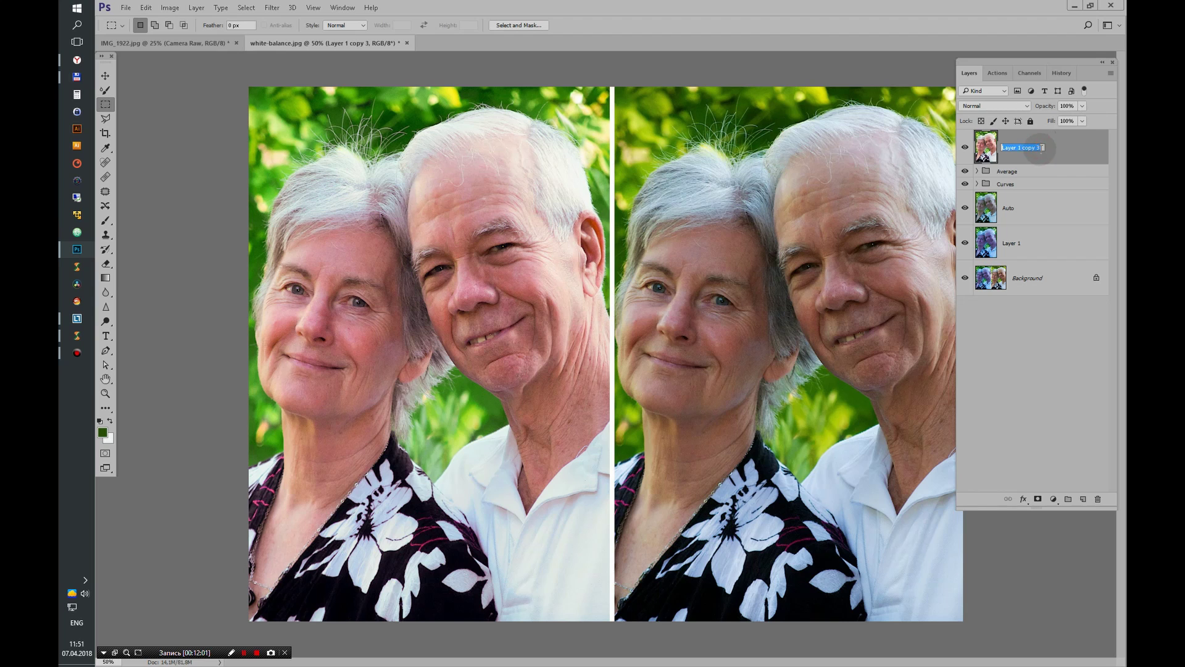
{"action": "type", "text": "Cam"}
{"action": "type", "text": "era R"}
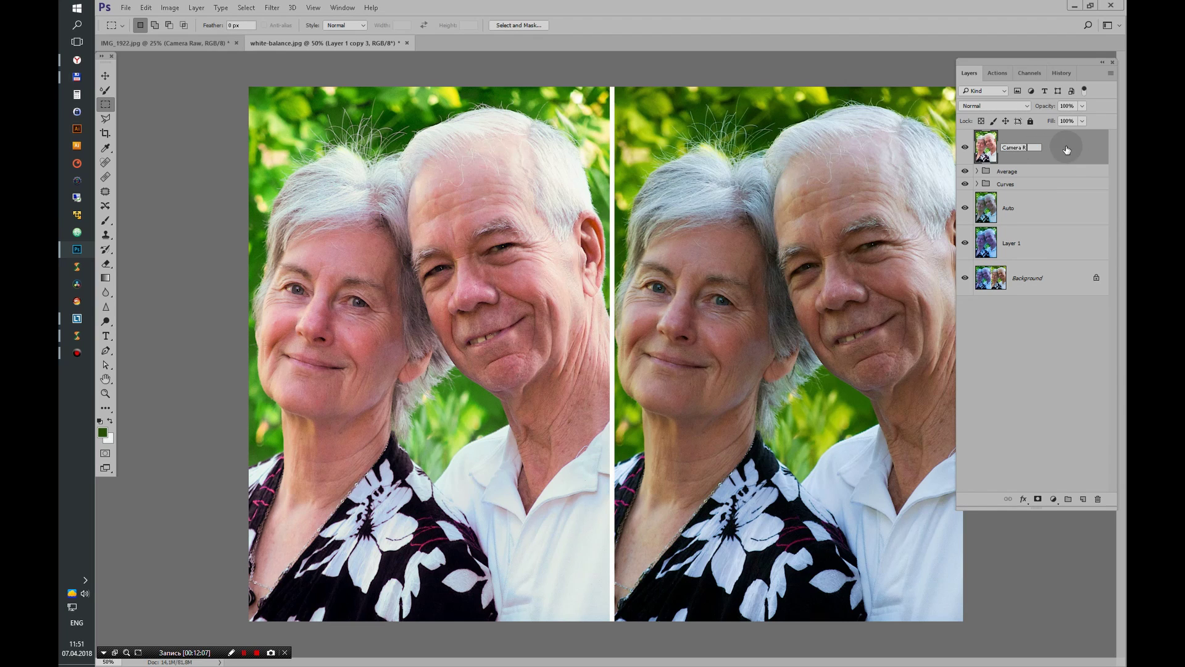
{"action": "type", "text": "aw"}
{"action": "key", "text": "Return"}
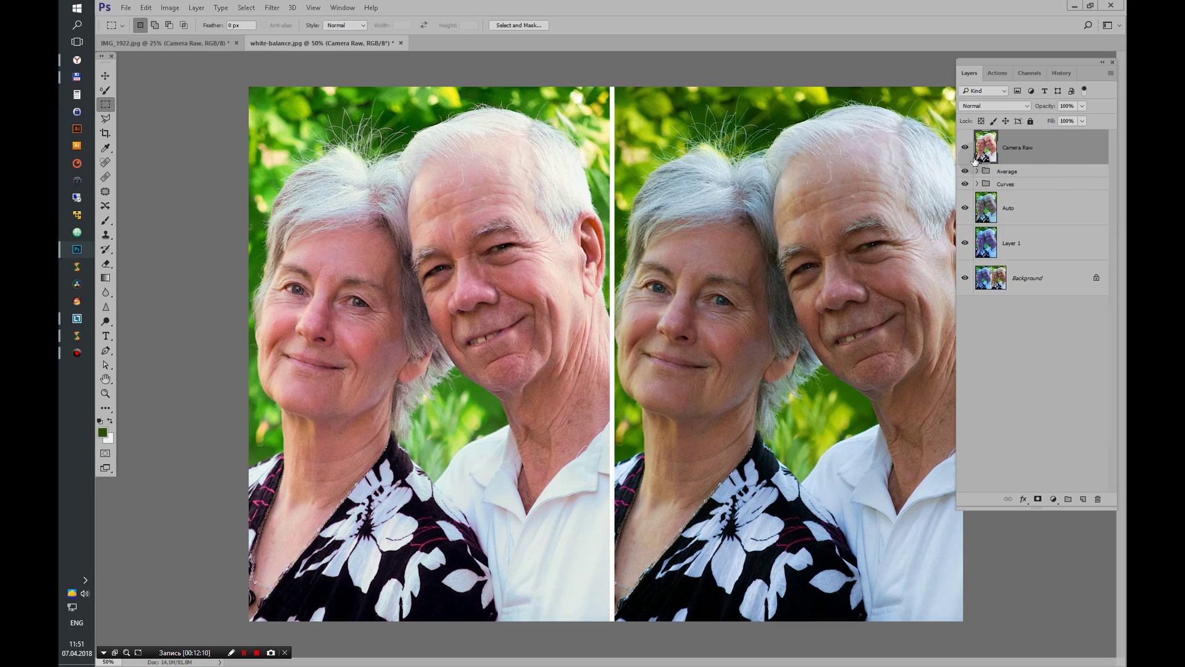
Hide Camera Raw, Average, Curves and Auto in turn to compare, then show them all again.
{"action": "left_click", "coordinate": [965, 149]}
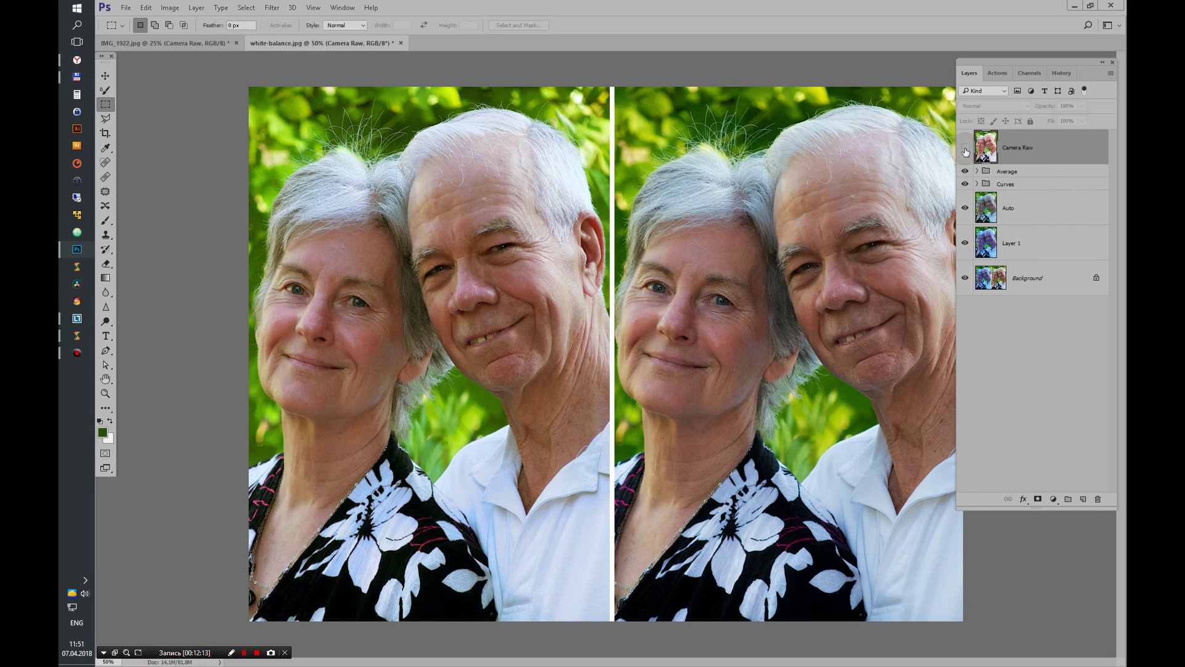
{"action": "left_click", "coordinate": [966, 171]}
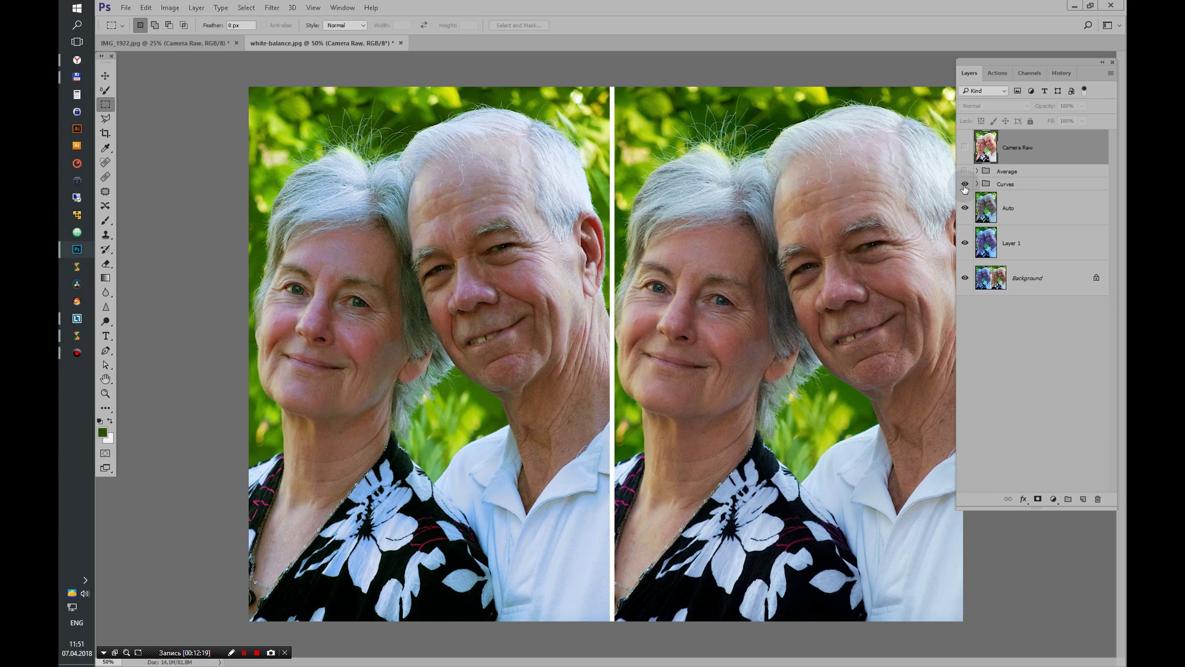
{"action": "left_click", "coordinate": [965, 185]}
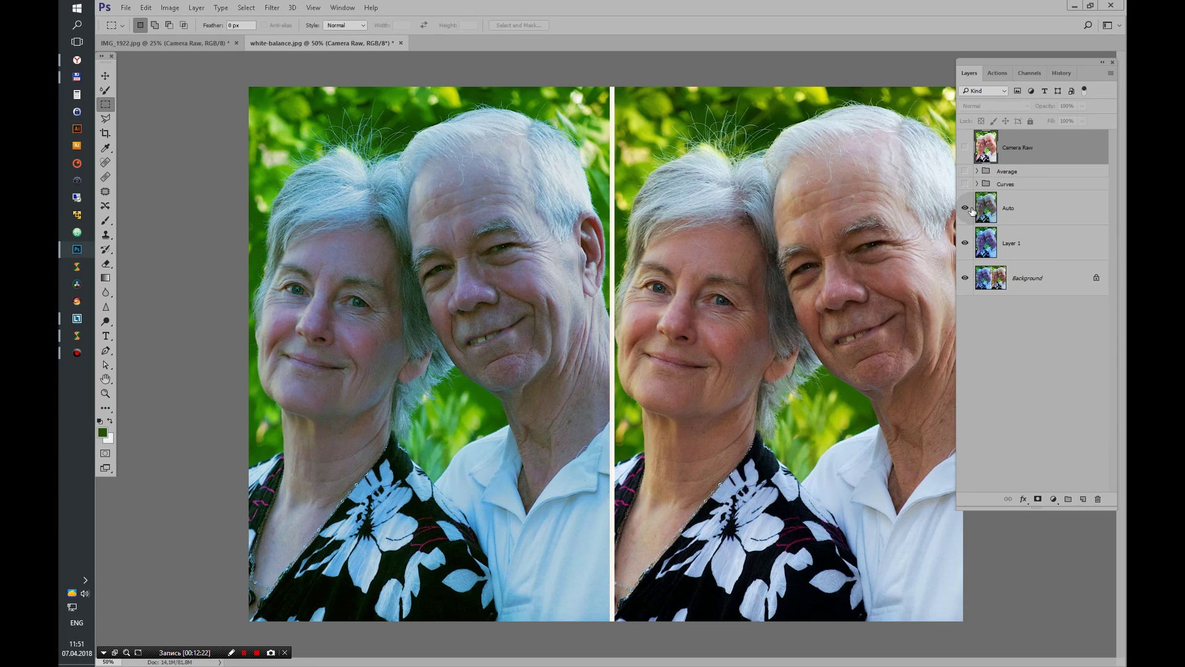
{"action": "left_click", "coordinate": [966, 209]}
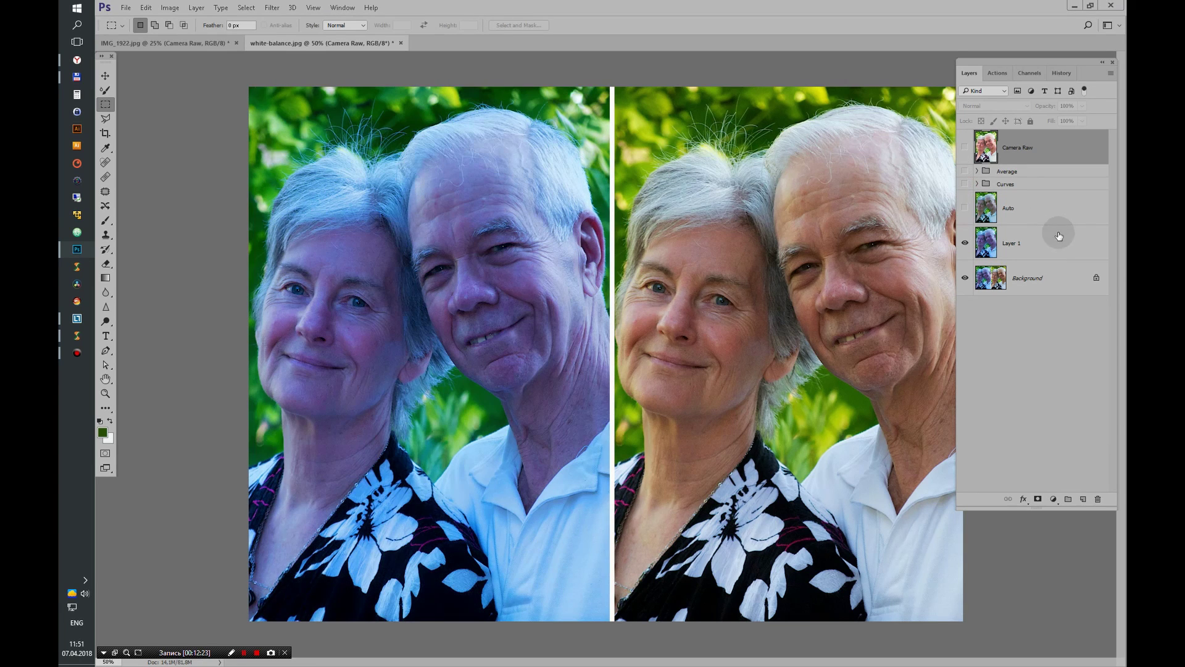
{"action": "left_click", "coordinate": [966, 209]}
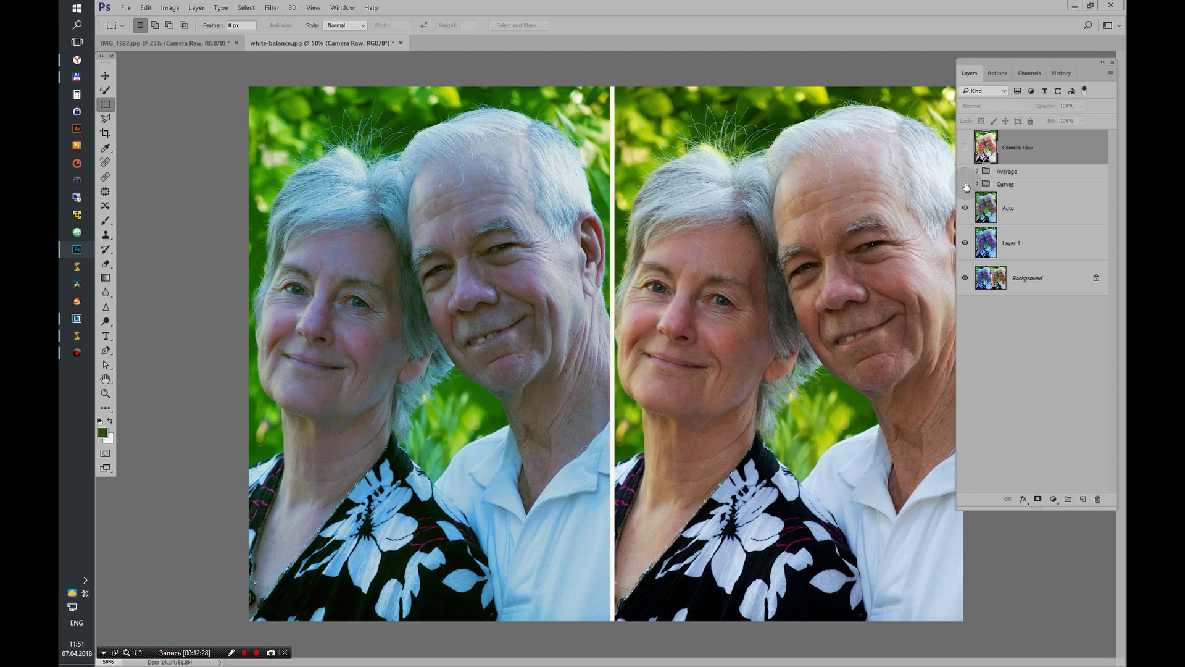
{"action": "left_click", "coordinate": [965, 185]}
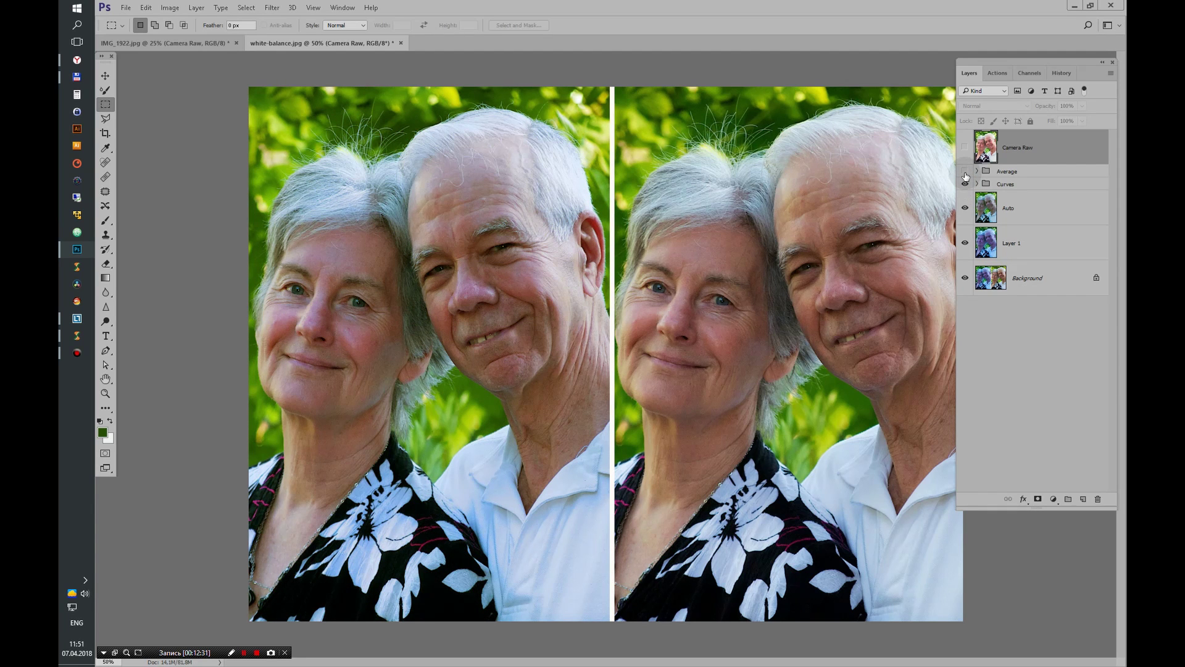
{"action": "left_click", "coordinate": [965, 172]}
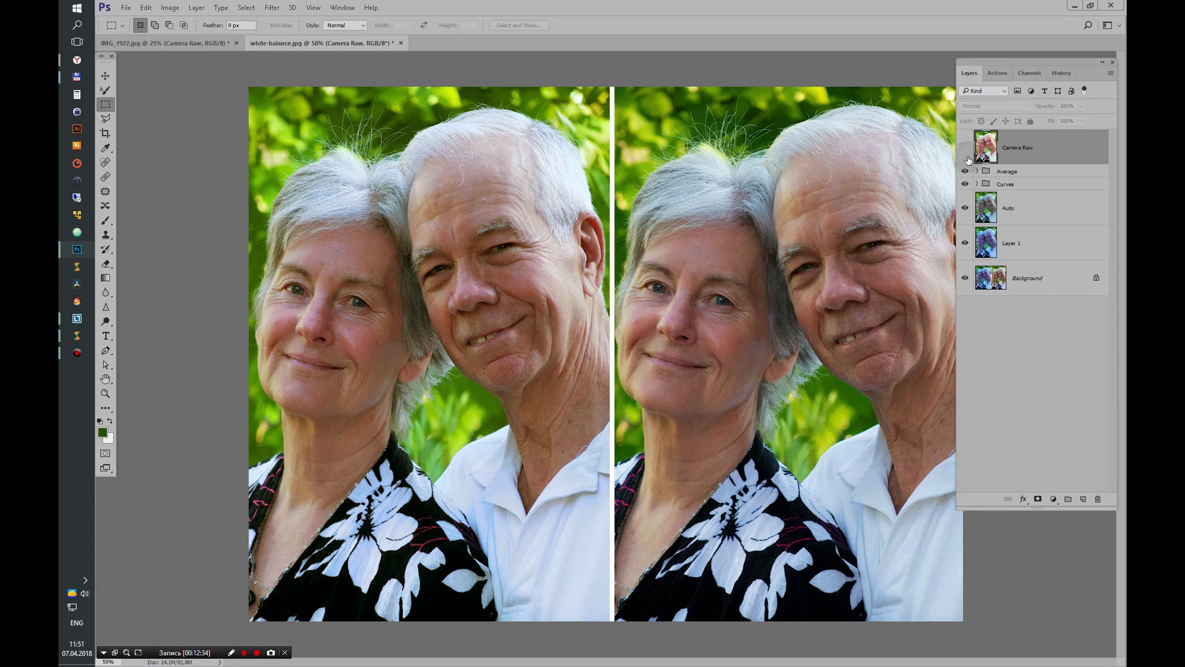
{"action": "left_click", "coordinate": [965, 148]}
Move the Average group above Camera Raw, expand it, and collapse the Layers panel to icons.
{"action": "left_click_drag", "start_coordinate": [1016, 172], "coordinate": [1017, 132]}
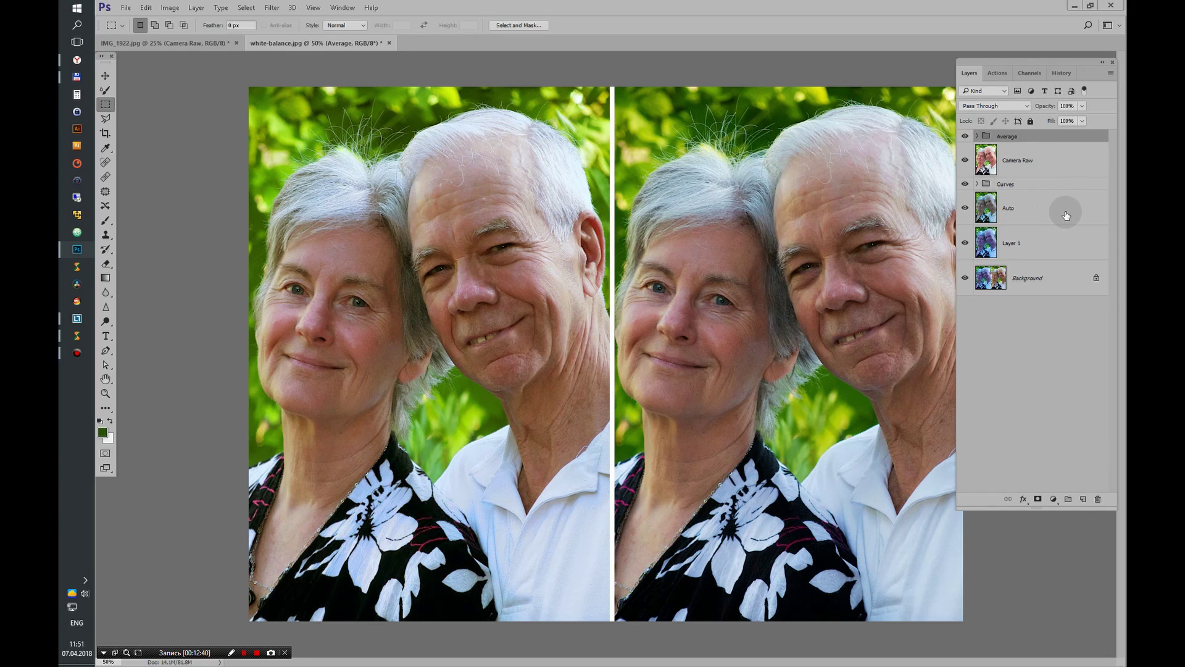
{"action": "left_click", "coordinate": [977, 136]}
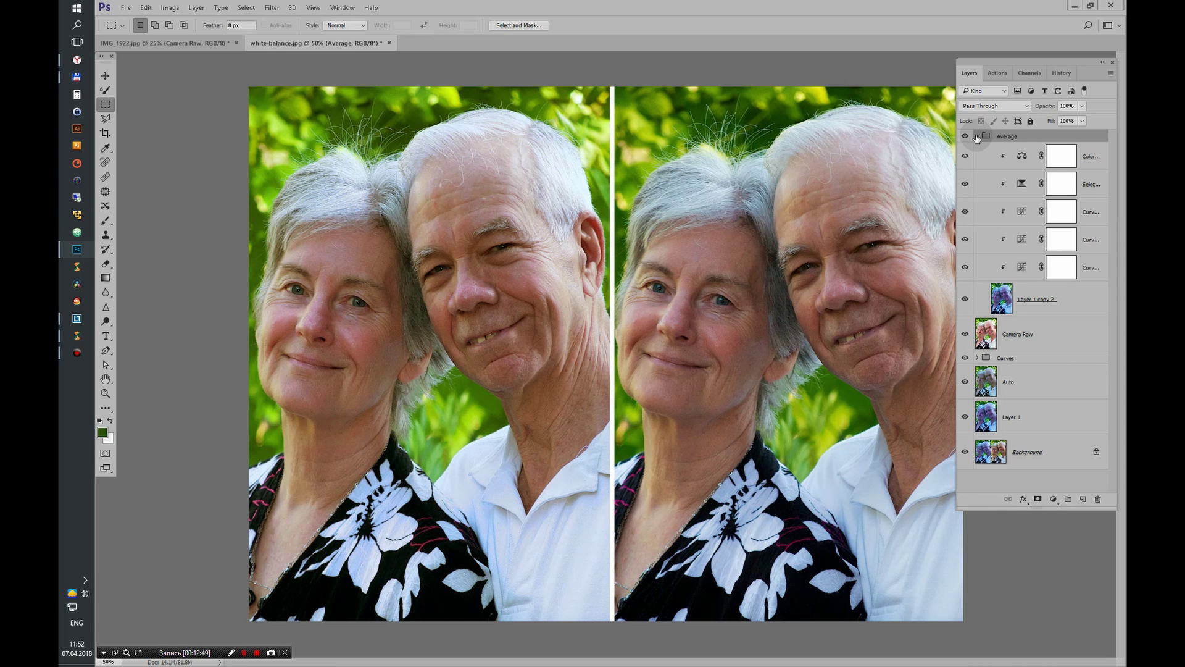
{"action": "left_click", "coordinate": [1103, 63]}
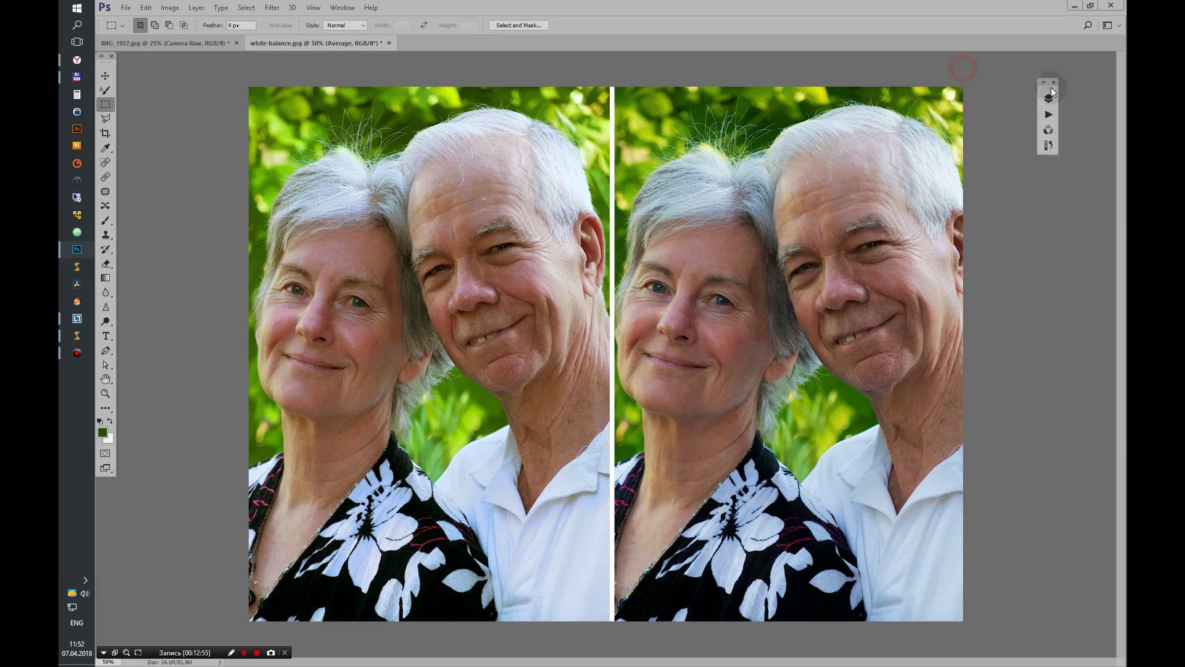
{"action": "left_click", "coordinate": [257, 652]}
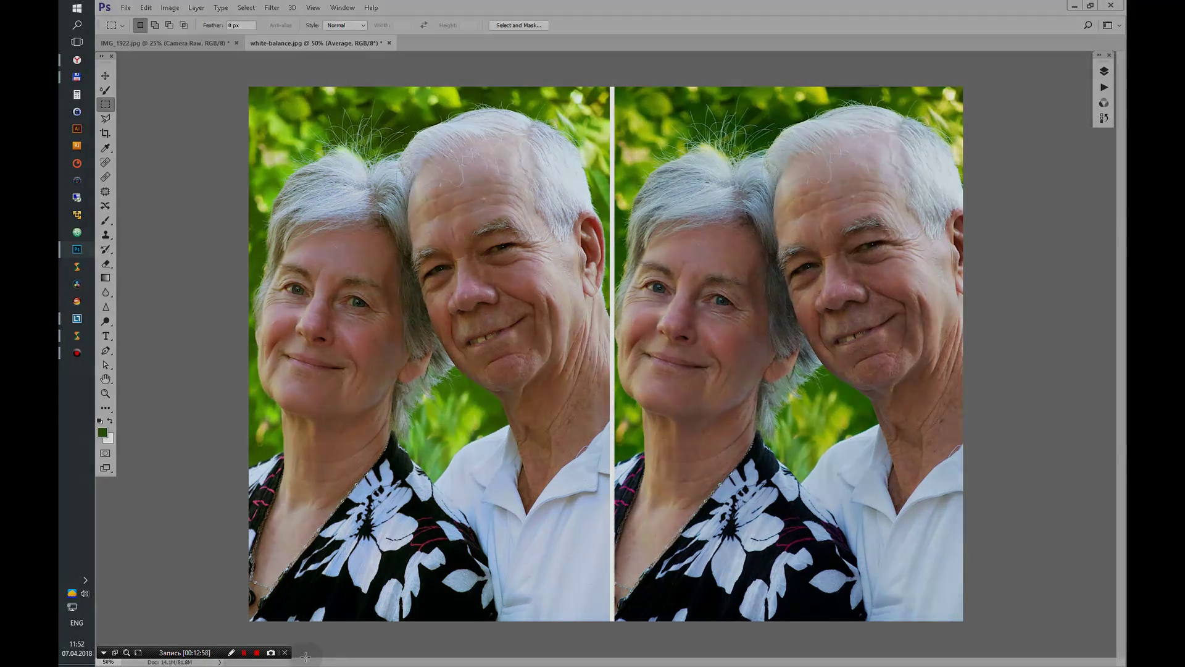